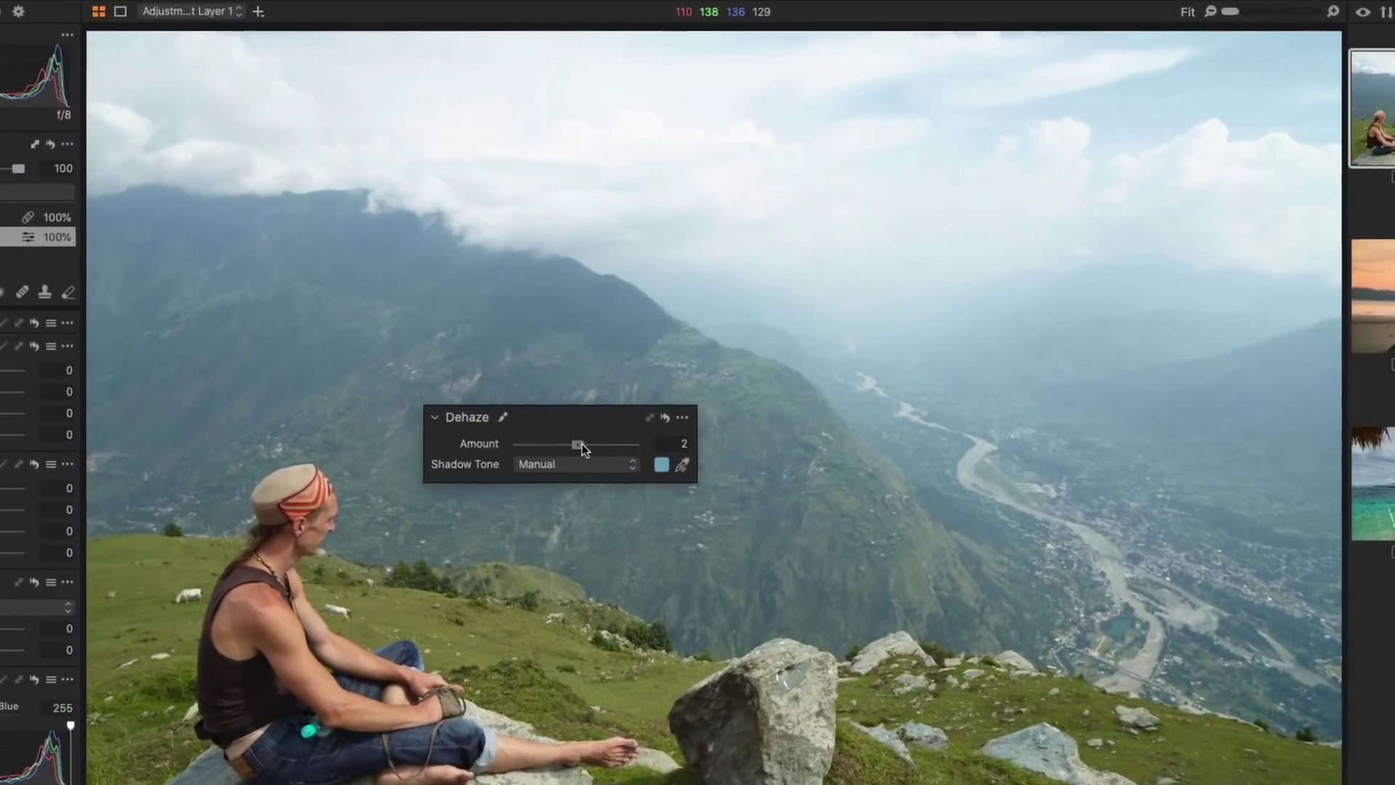
# - Strengthen the Dehaze Amount on the mountain landscape photo
pyautogui.moveTo(581, 447); pyautogui.dragTo(608, 464)
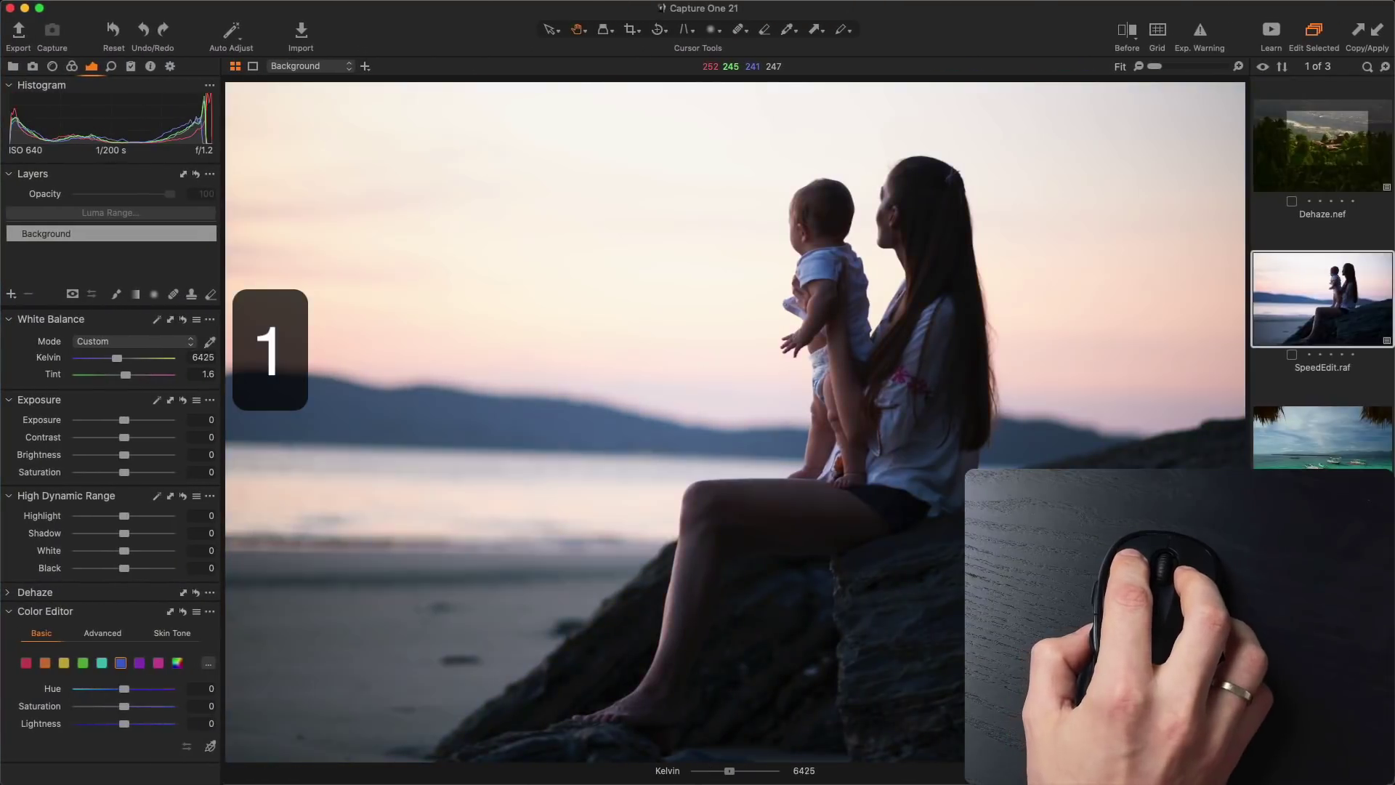
# - Use Speed Edit keys with scrolling to set Contrast 6, Highlight -30 and Shadow 25
pyautogui.scroll(-1, 686, 306)
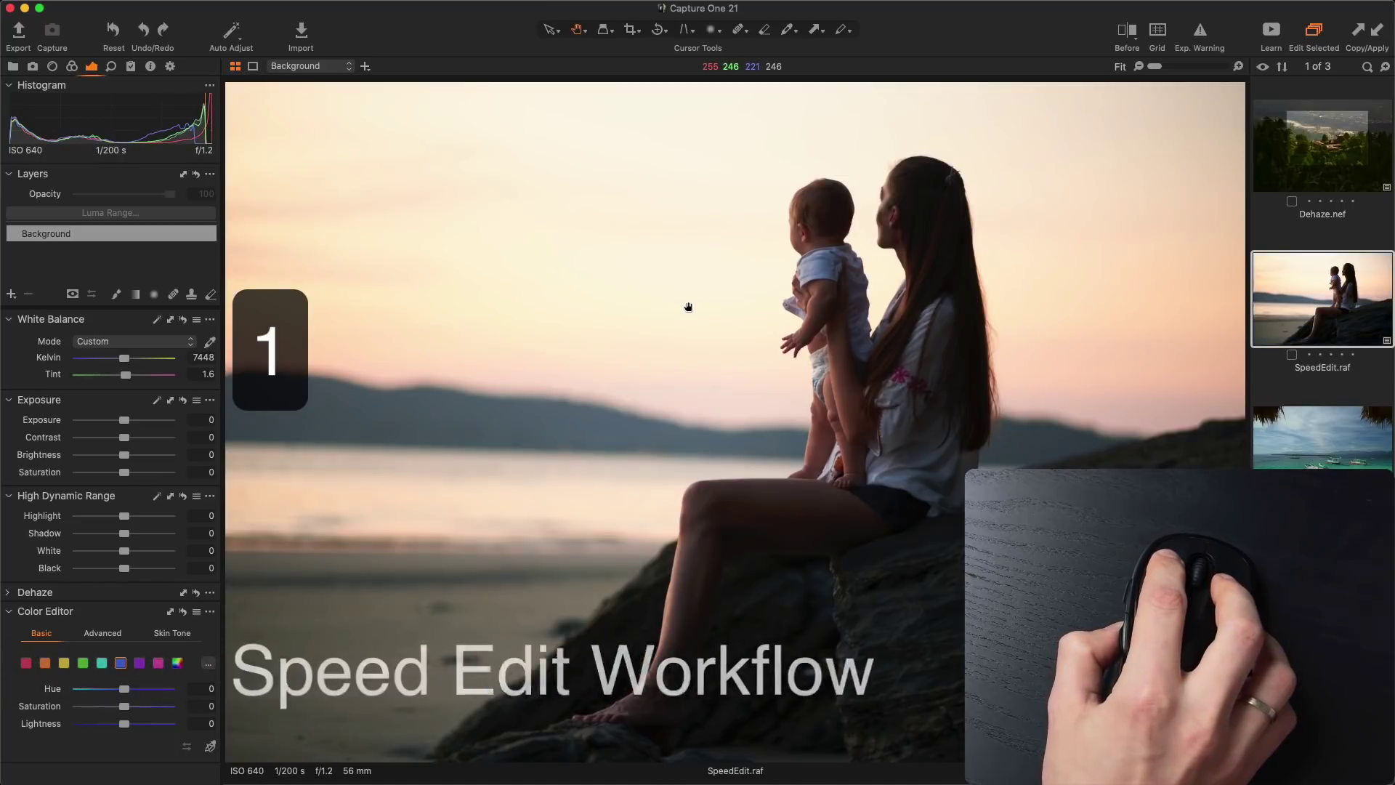
pyautogui.press('w')
pyautogui.scroll(4, 685, 305)
pyautogui.press('a')
pyautogui.scroll(-5, 685, 306)
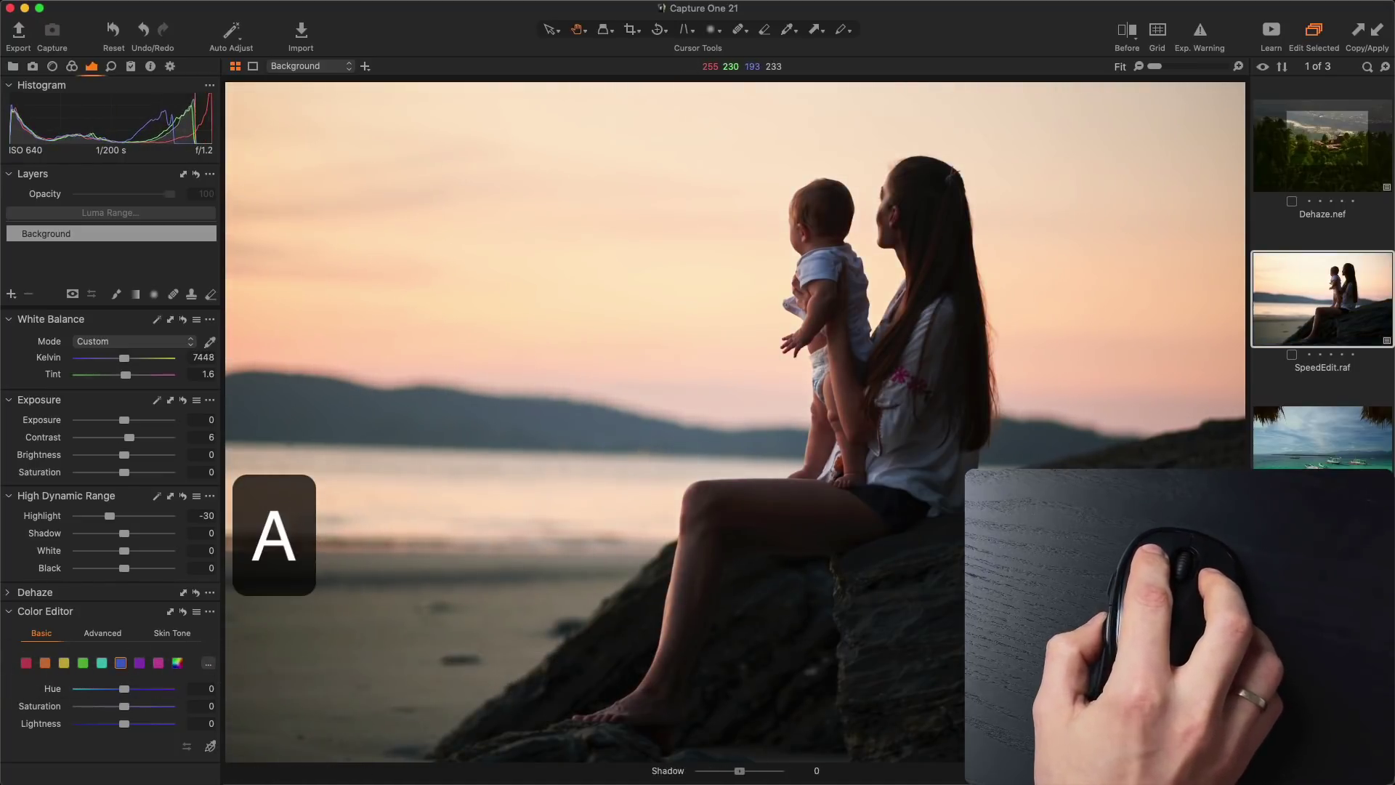
pyautogui.scroll(5, 685, 305)
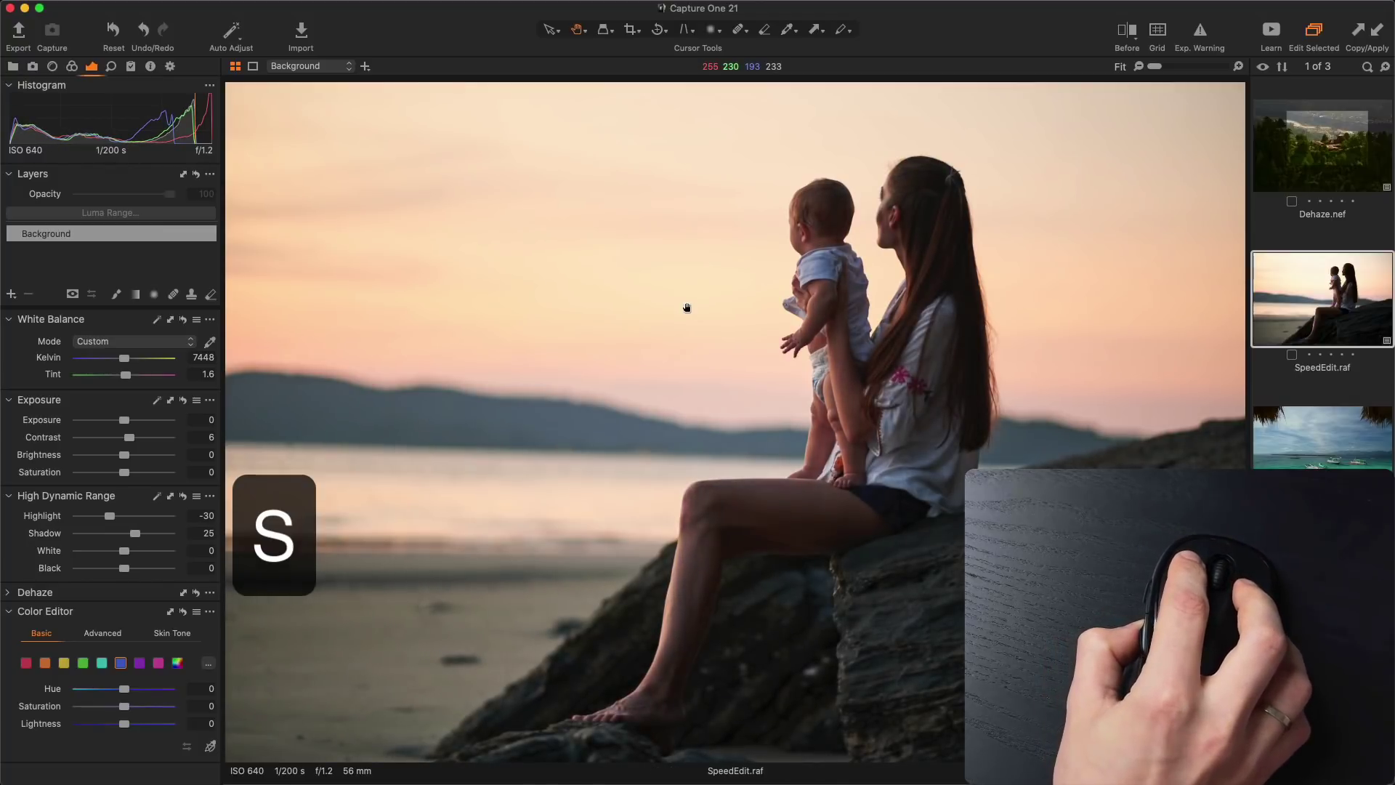
# - Set White -11 and Black 15 via Speed Edit, then compare using a before/after split
pyautogui.press('d')
pyautogui.scroll(-1, 686, 307)
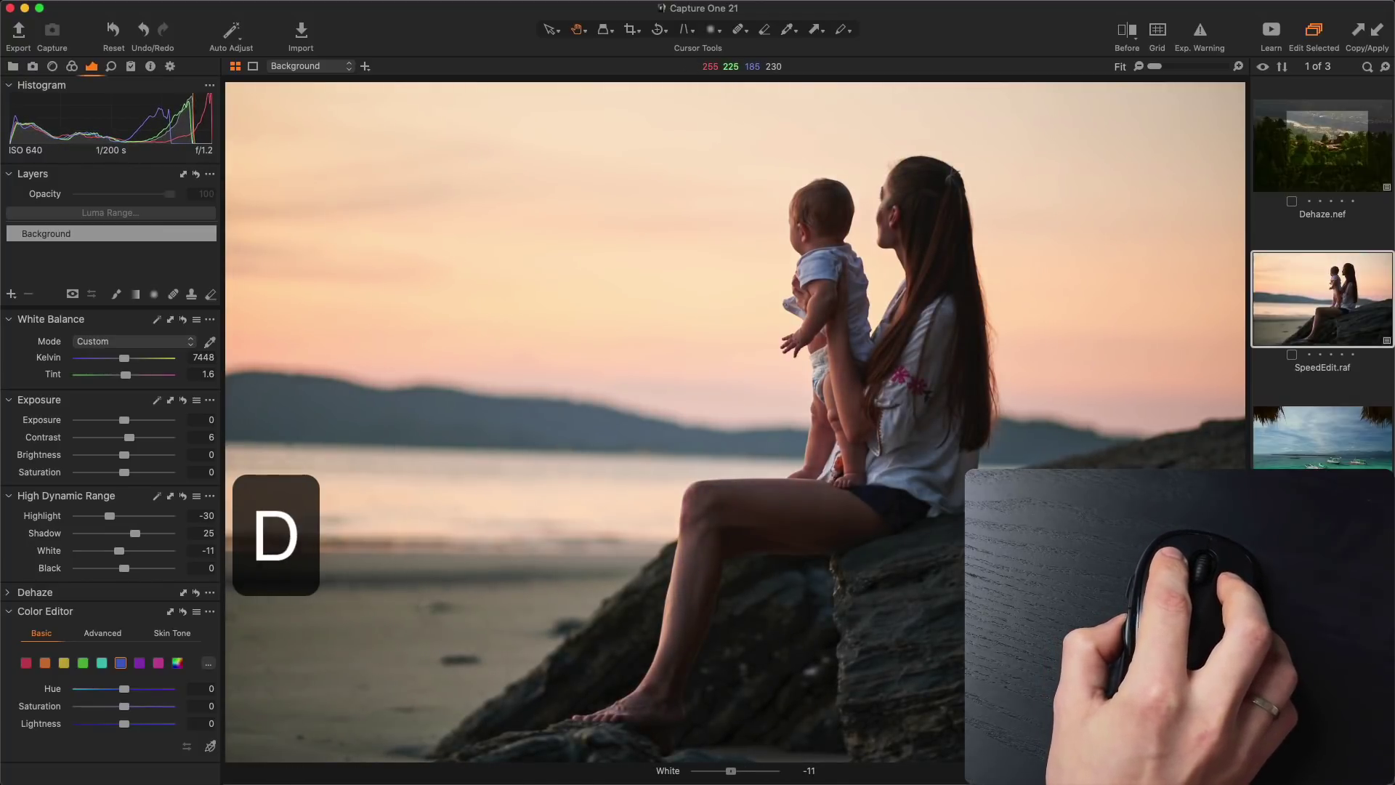
pyautogui.press('f')
pyautogui.scroll(5, 687, 307)
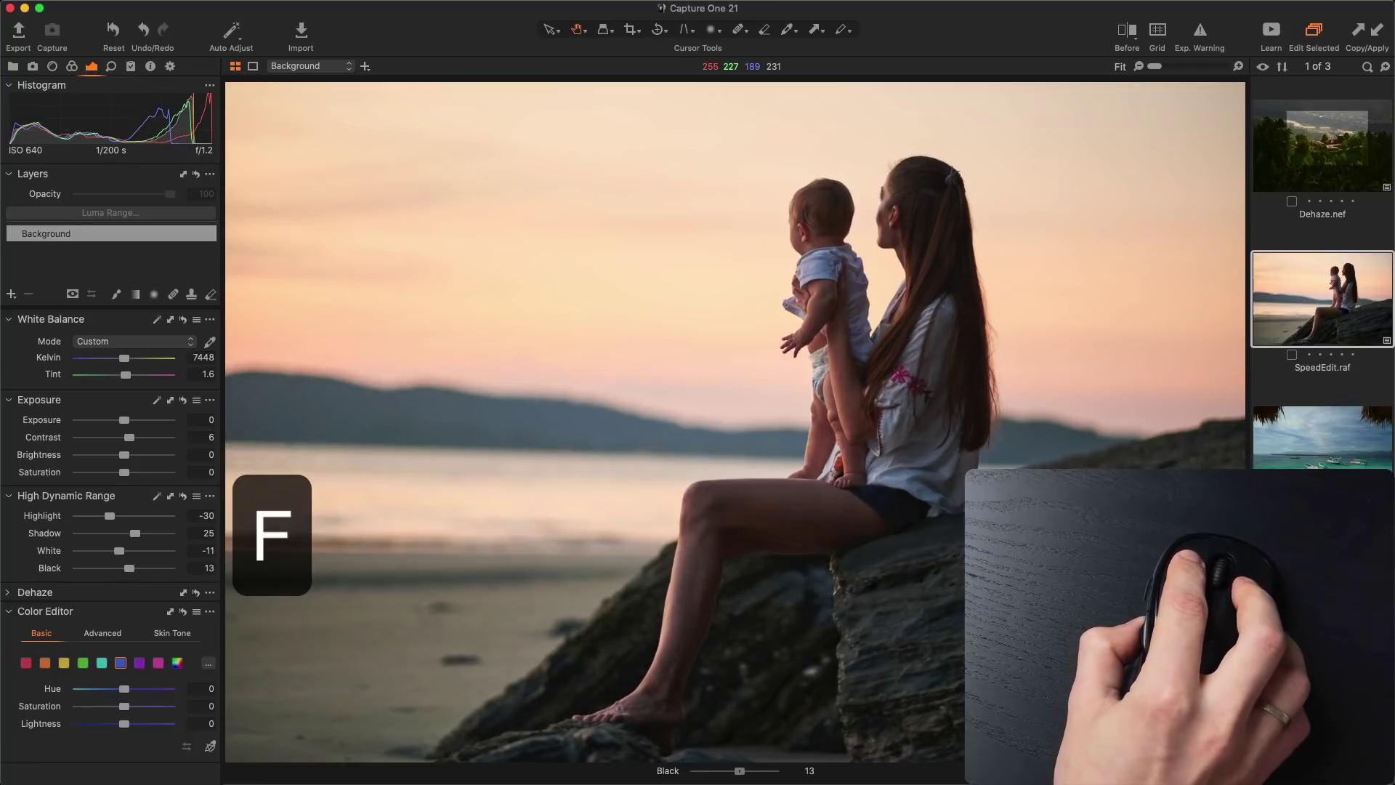
pyautogui.press('y')
pyautogui.moveTo(738, 416); pyautogui.dragTo(620, 417)
# - Turn off before/after and load folders Images 1 and 2 for import review
pyautogui.press('y')
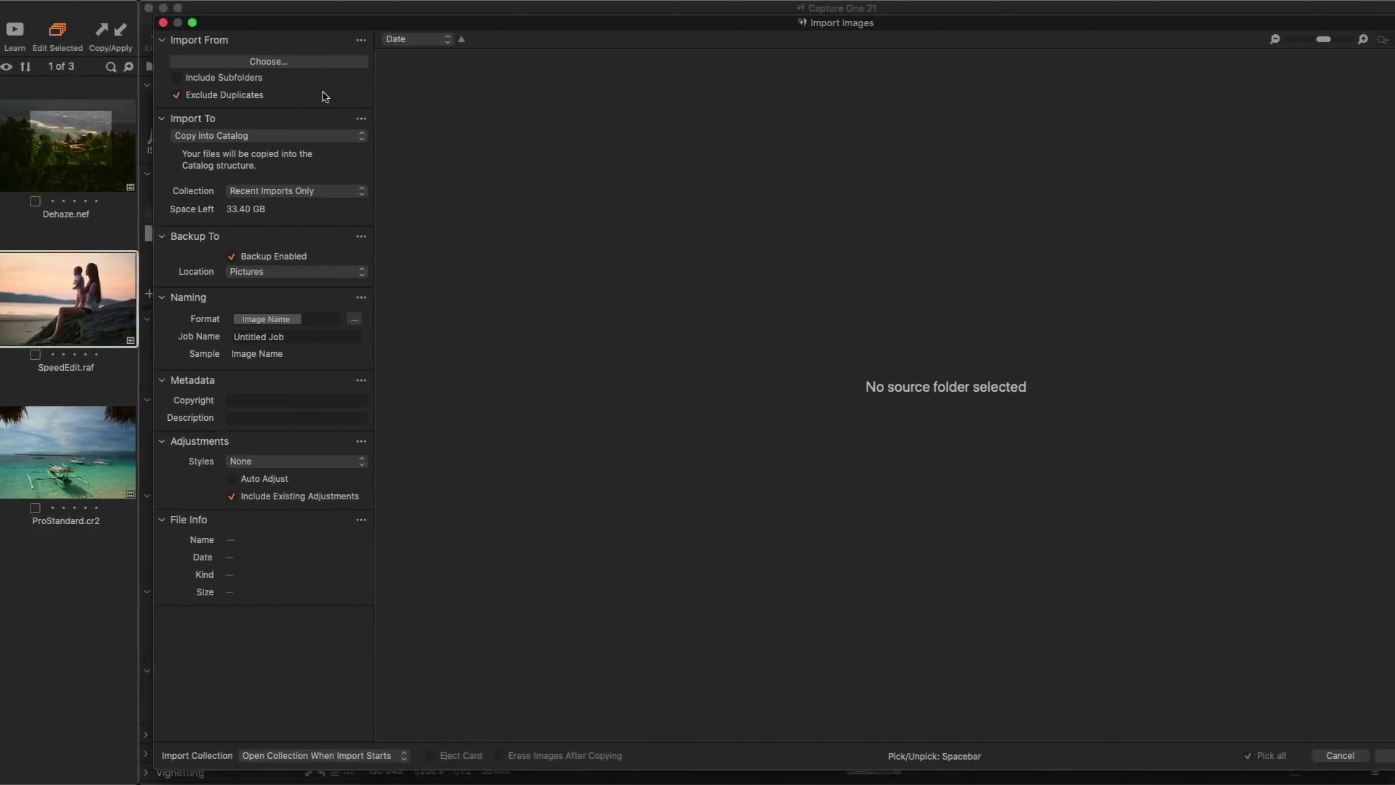
pyautogui.click(323, 63)
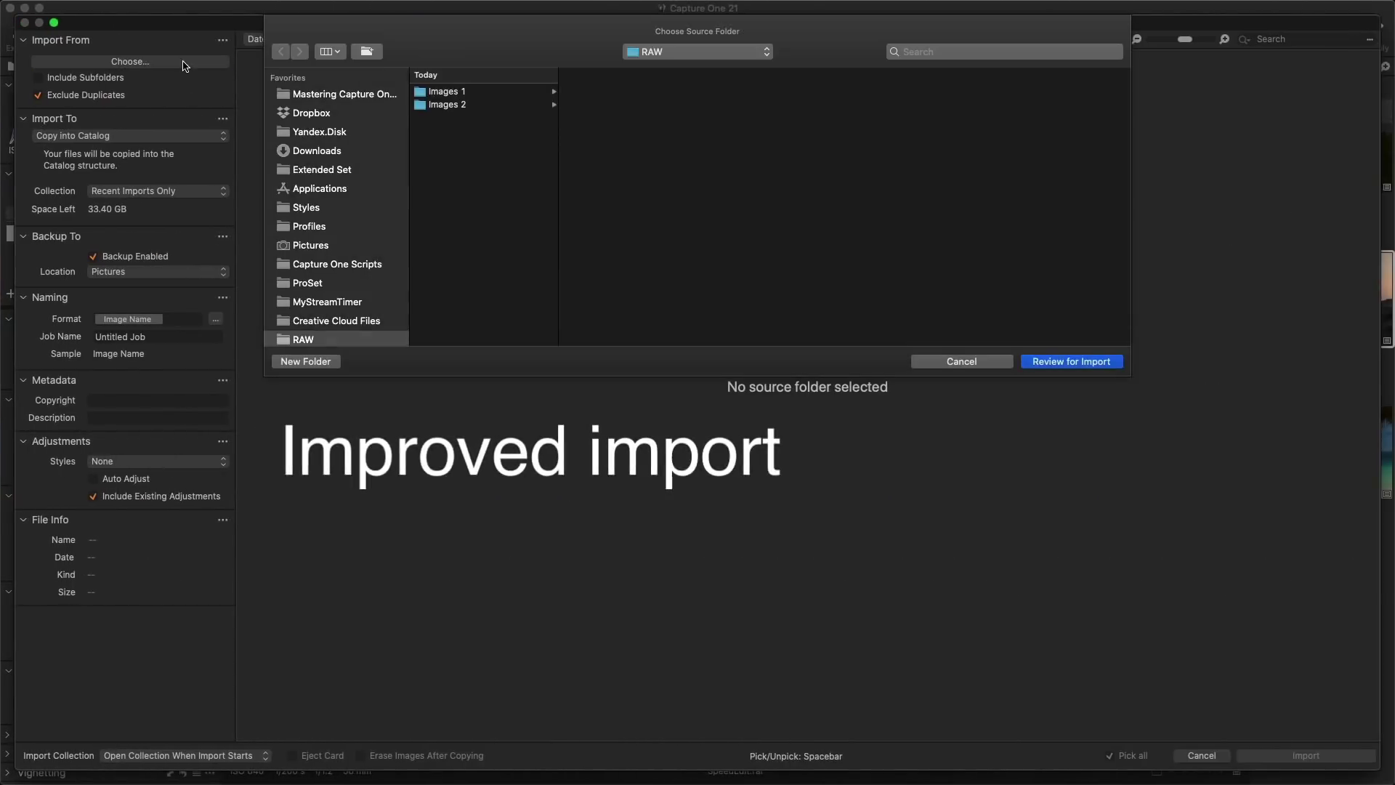
pyautogui.click(444, 93)
pyautogui.keyDown('shift'); pyautogui.click(449, 104); pyautogui.keyUp('shift')
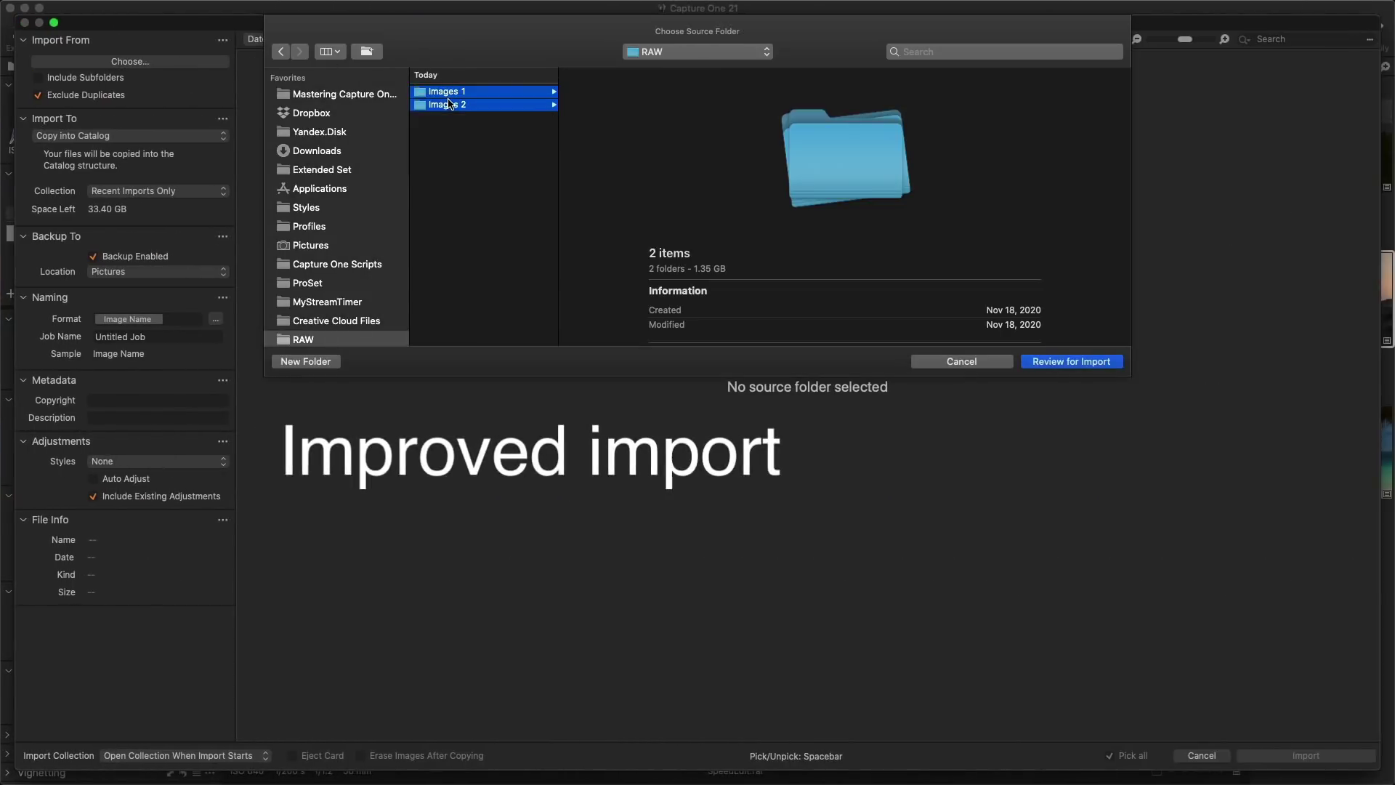
pyautogui.click(1066, 364)
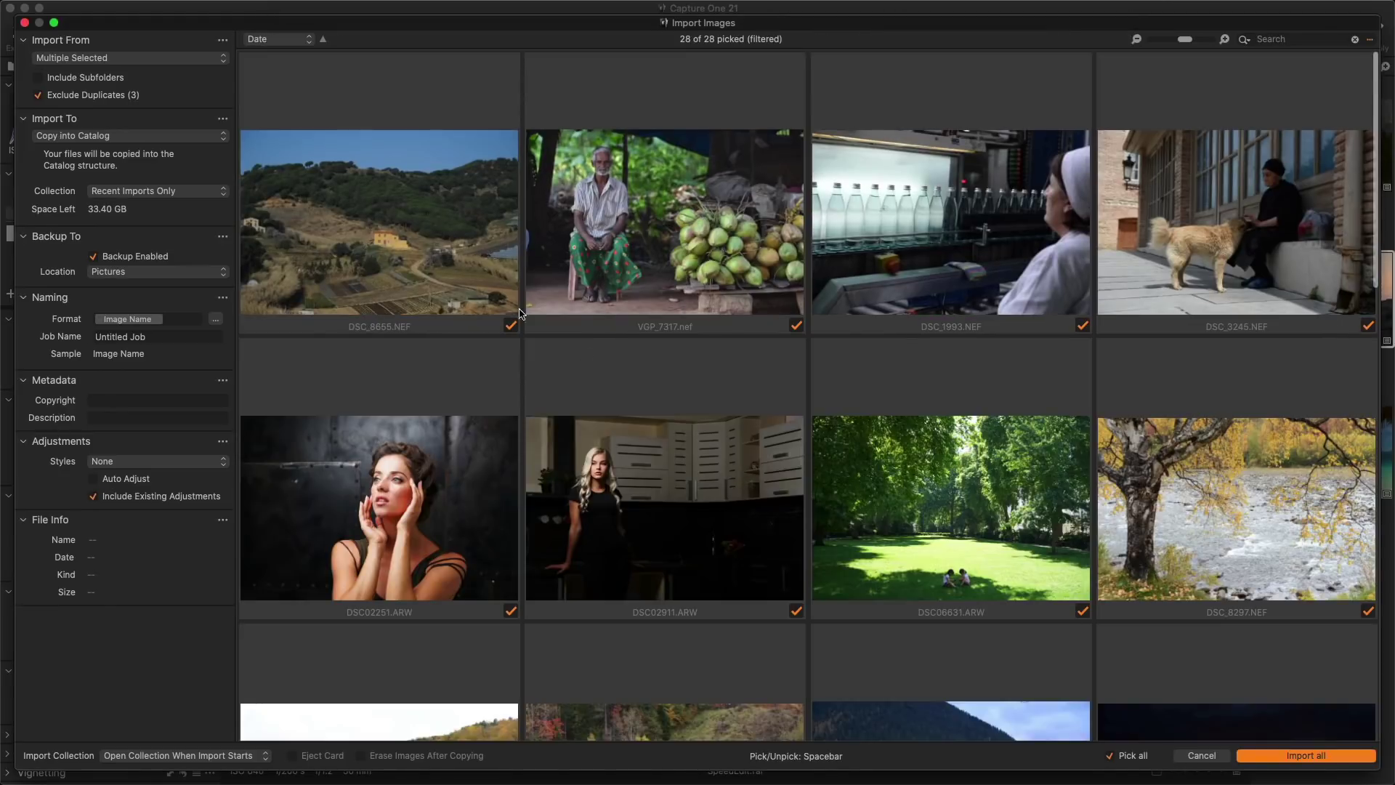
# - Unpick DSC_8655, VGP_7317, DSC_1993, DSC_3245 and DSC_8297 from the import
pyautogui.click(454, 252)
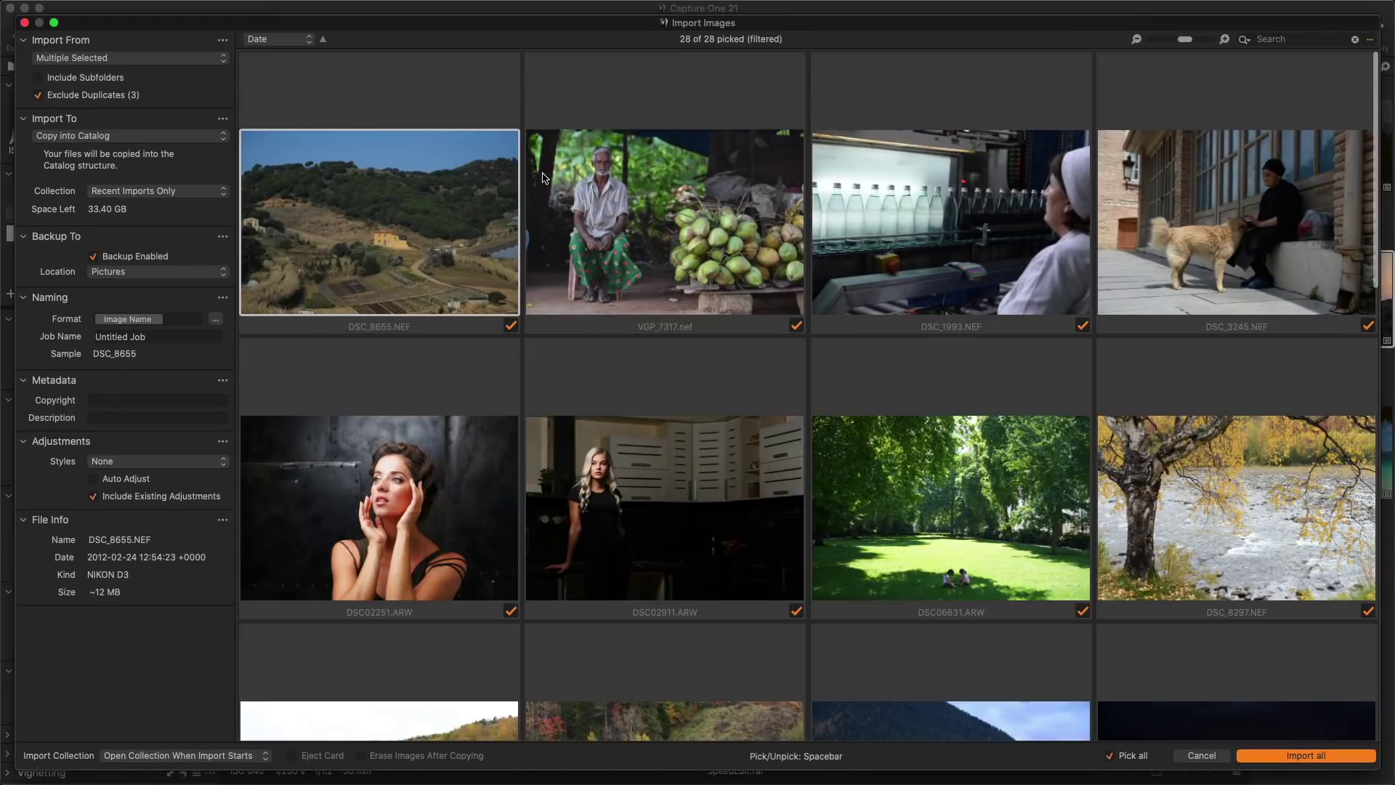
pyautogui.press('space')
pyautogui.press('Right')
pyautogui.press('space')
pyautogui.press('Right')
pyautogui.press('space')
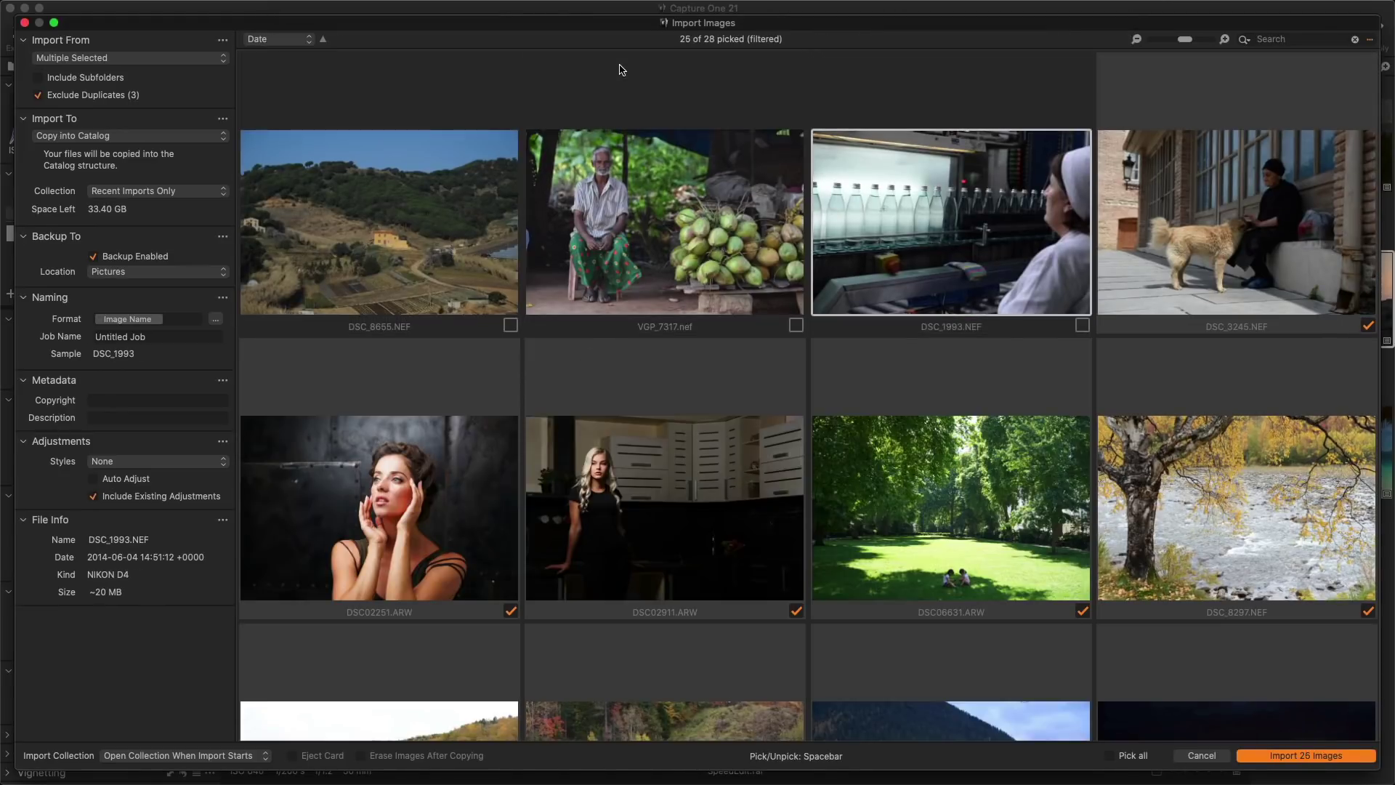
pyautogui.press('Right')
pyautogui.press('space')
pyautogui.press('Right')
pyautogui.press('space')
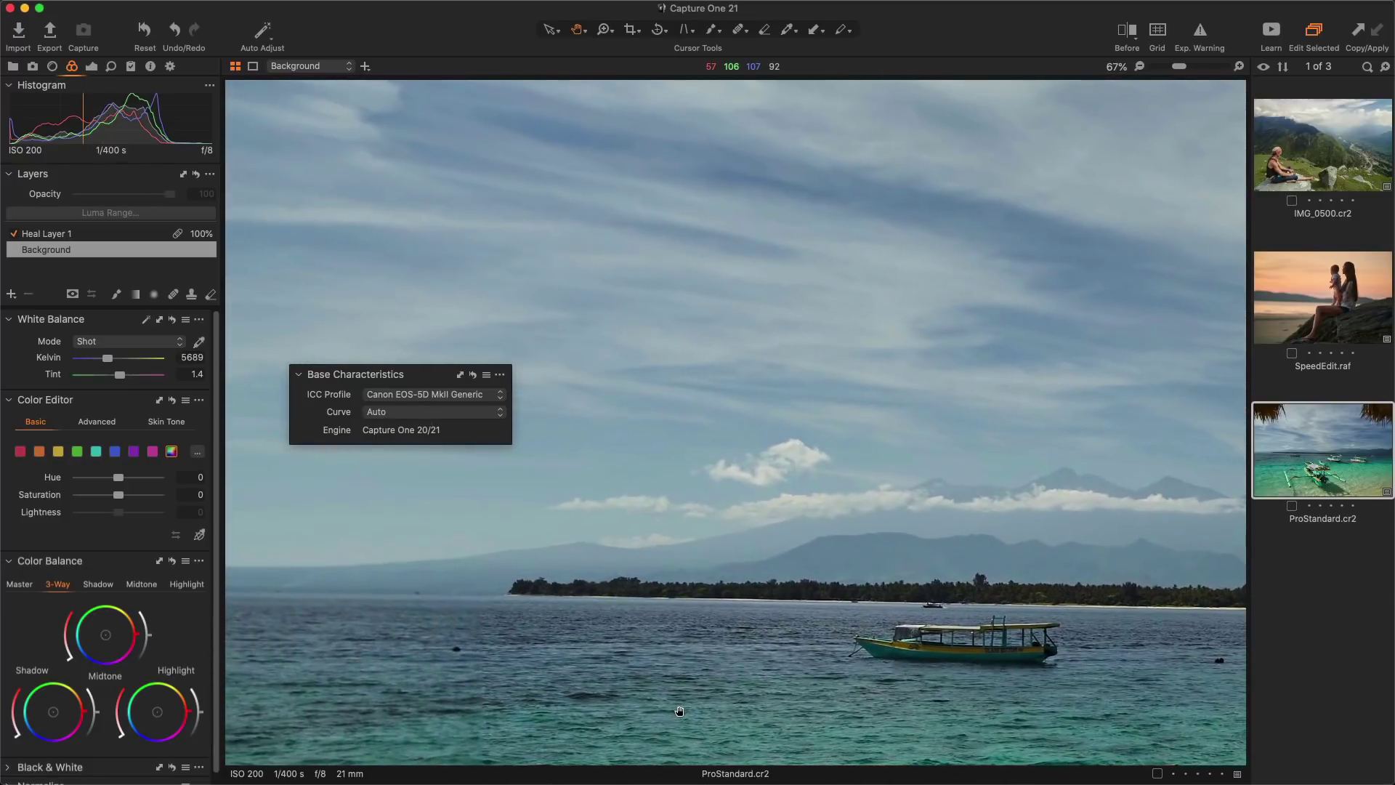
# - Apply the Canon EOS-5D MkII ProStandard ICC profile to the boat photo
pyautogui.click(487, 399)
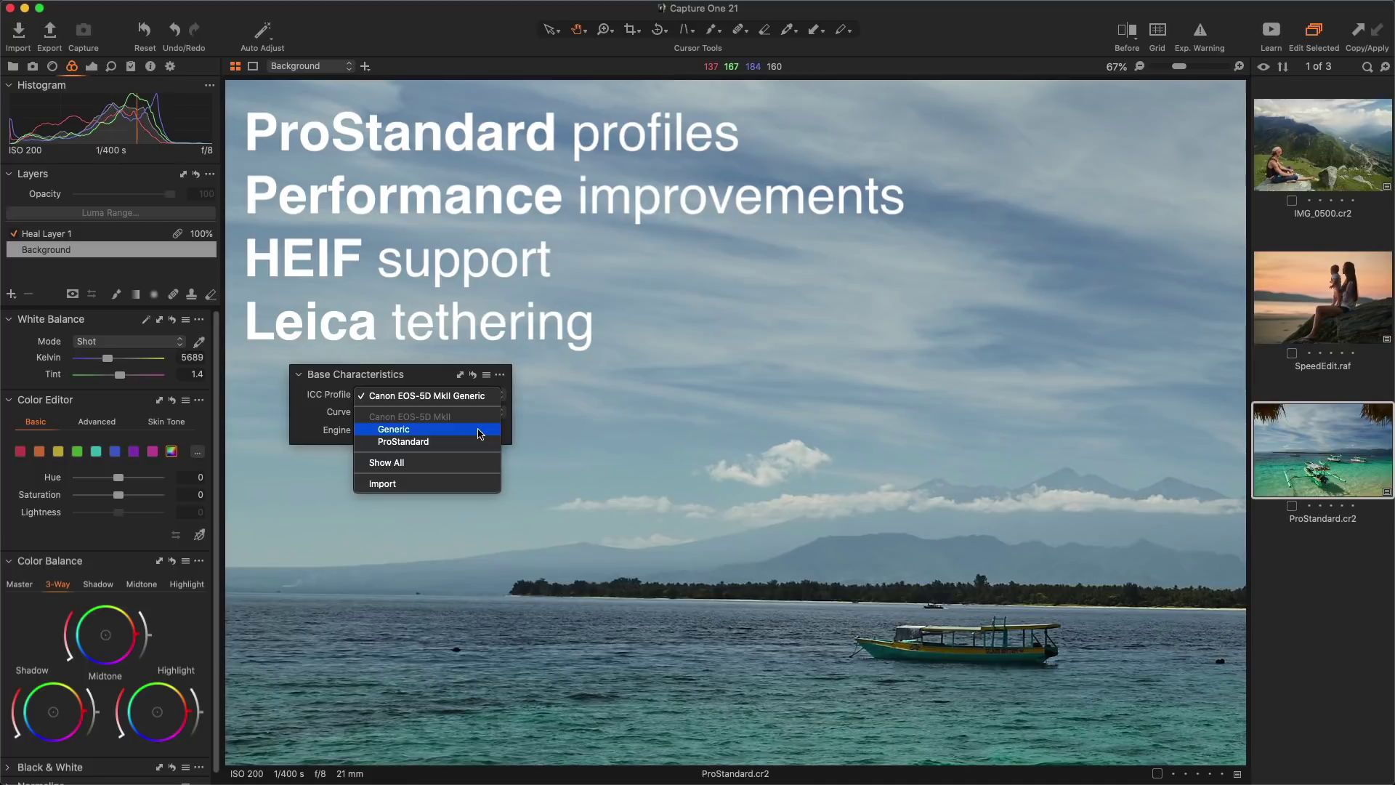
pyautogui.click(478, 442)
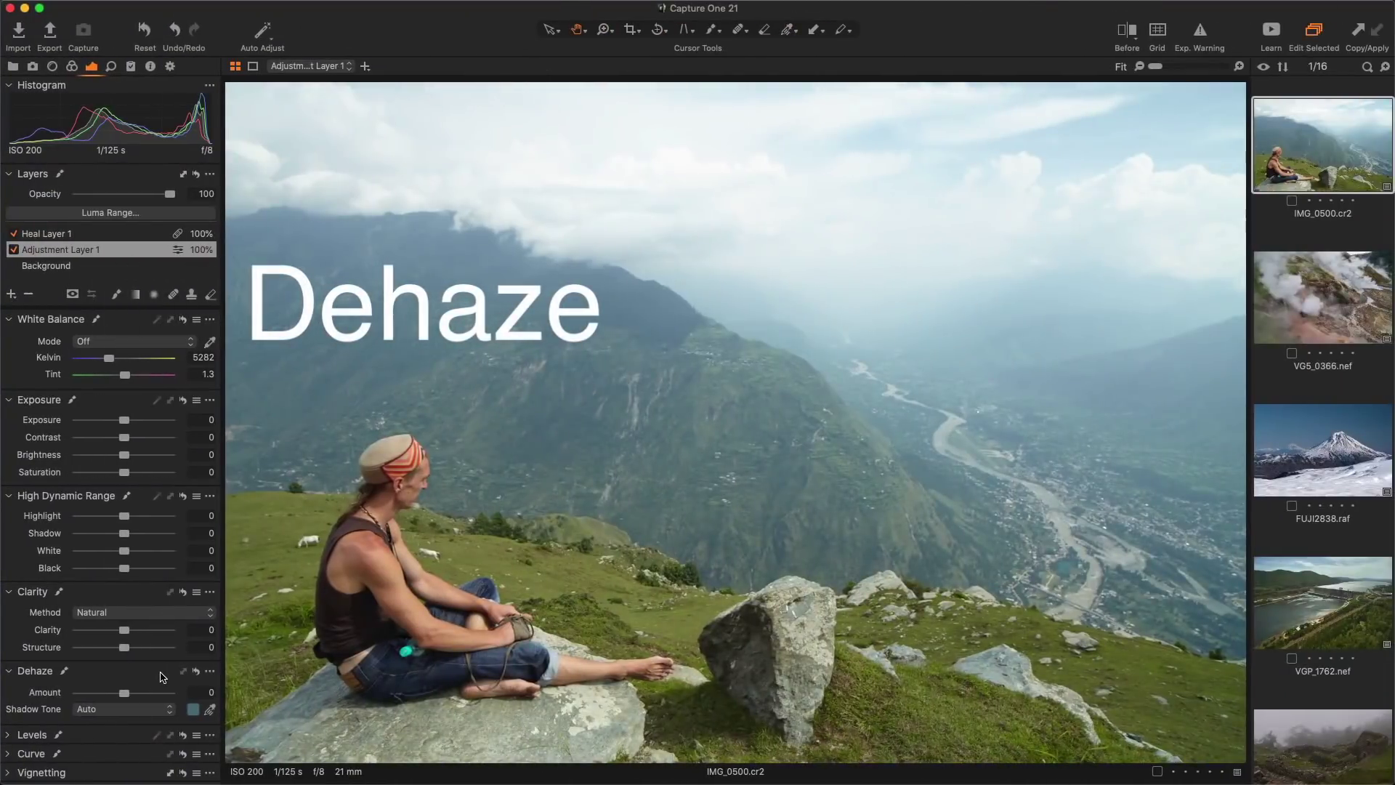
# - Set Dehaze to full strength and sample the shadow tone from the distant haze
pyautogui.moveTo(126, 695); pyautogui.dragTo(176, 702)
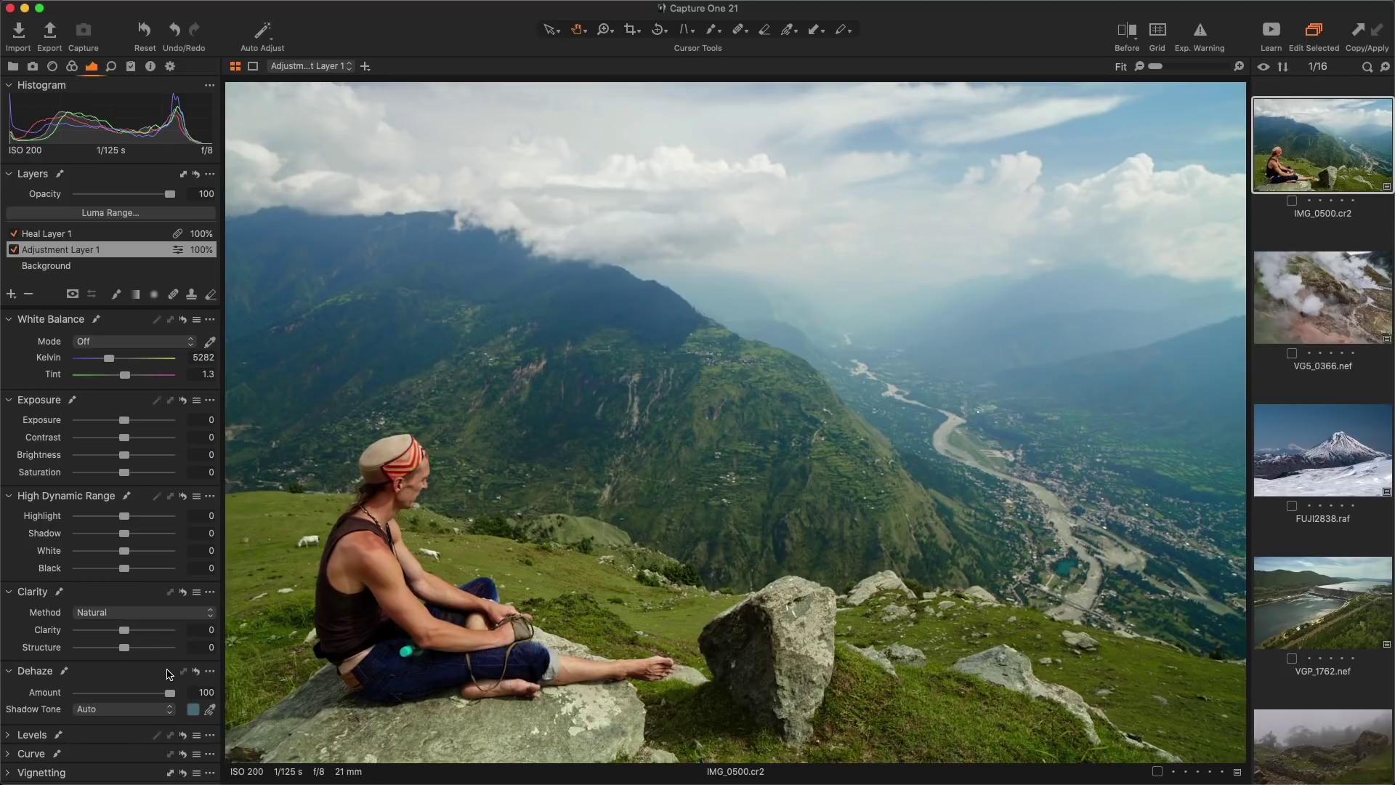
pyautogui.click(145, 710)
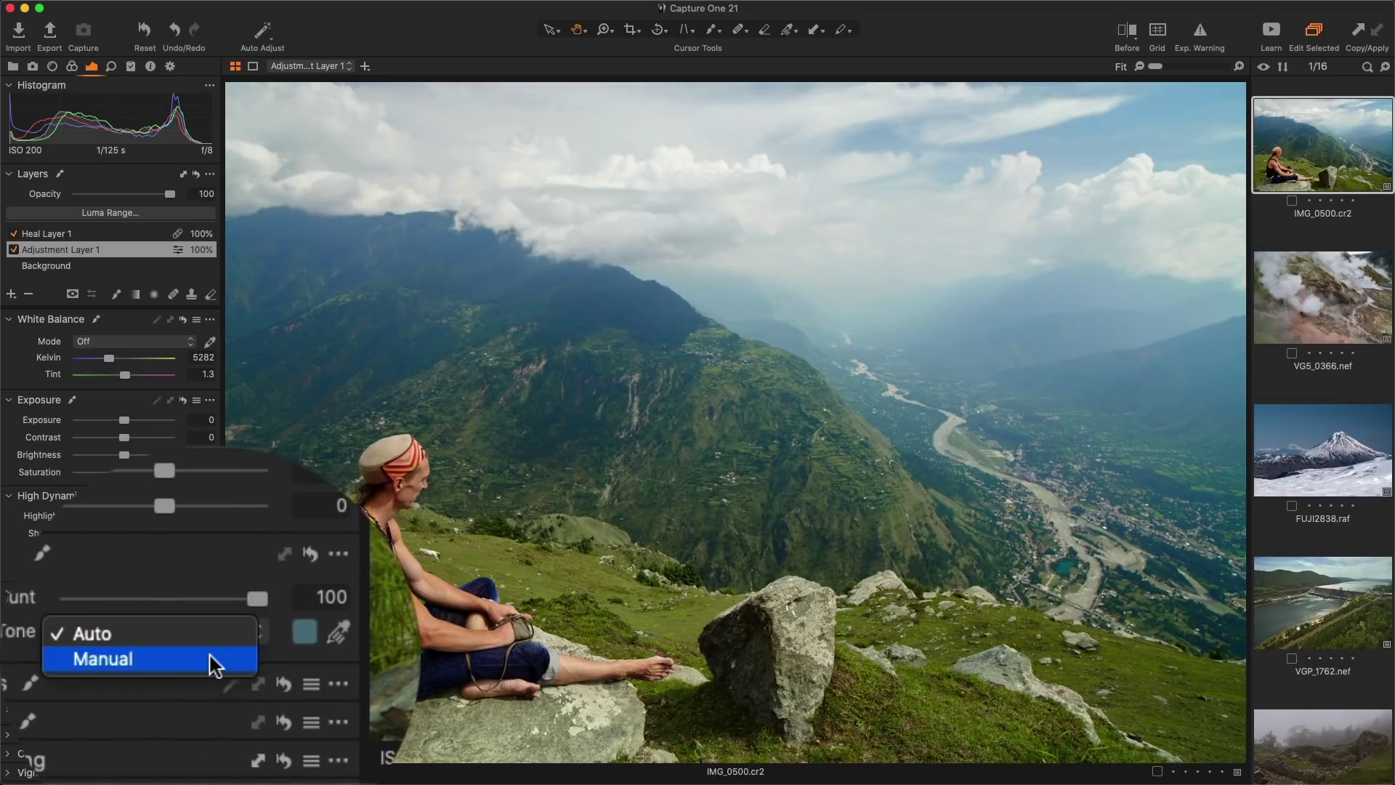
pyautogui.click(212, 637)
pyautogui.click(338, 632)
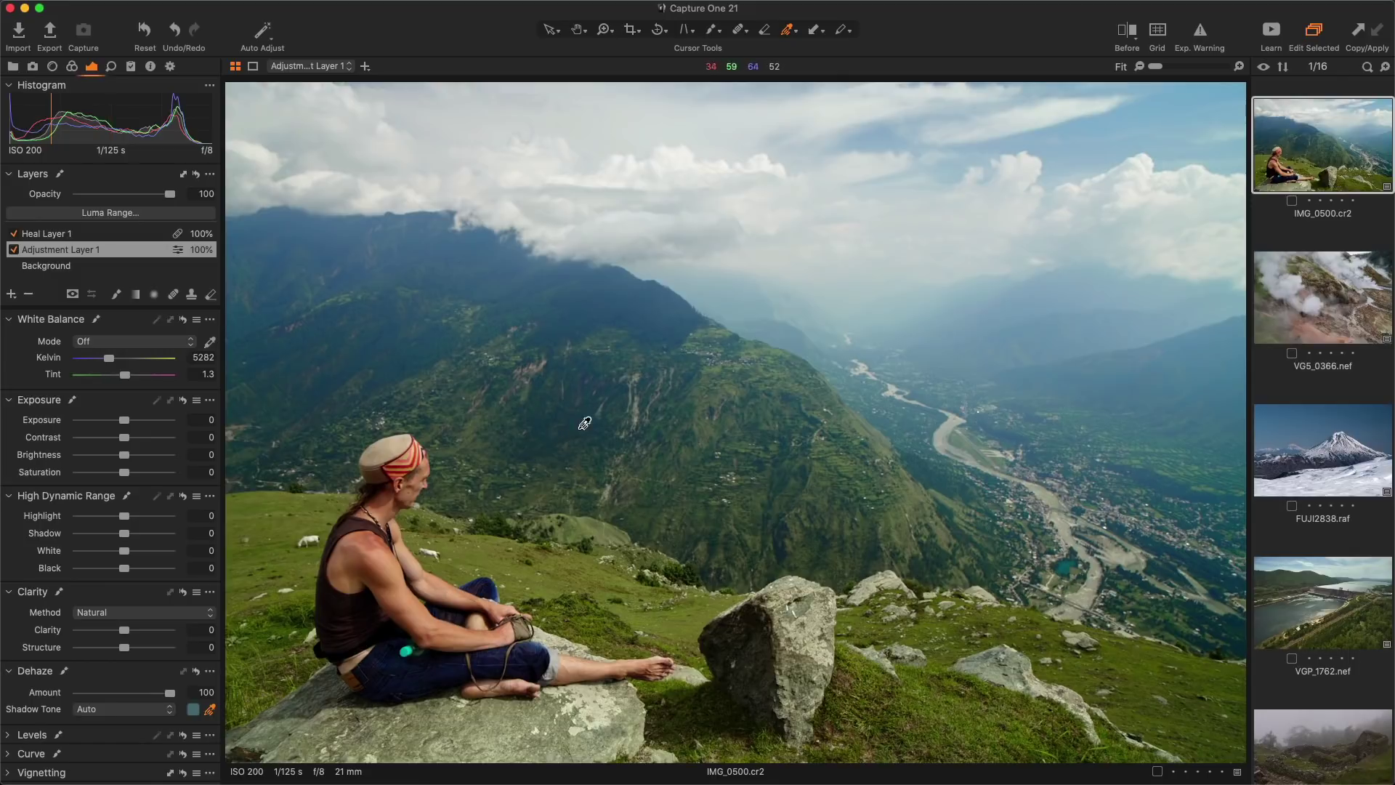
pyautogui.click(1015, 295)
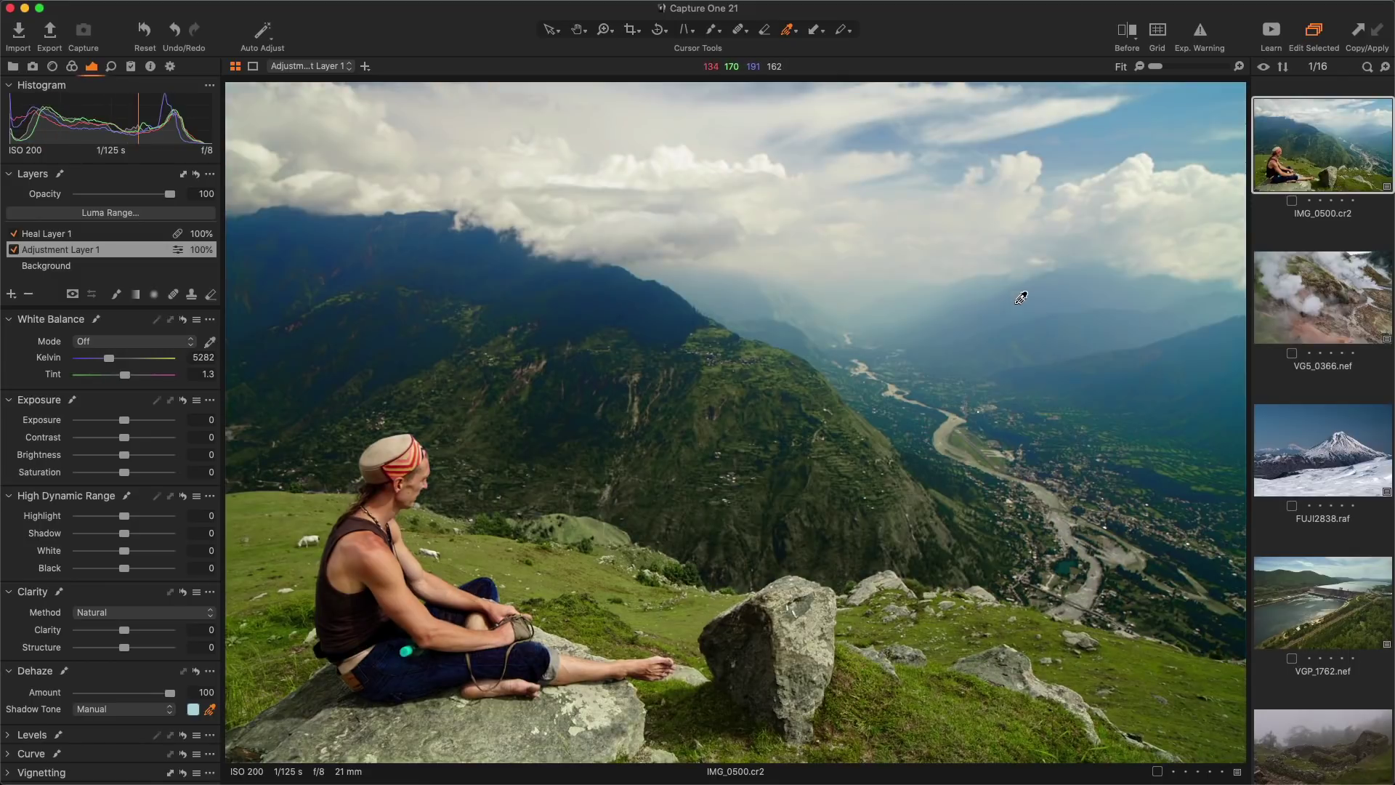
pyautogui.click(1202, 375)
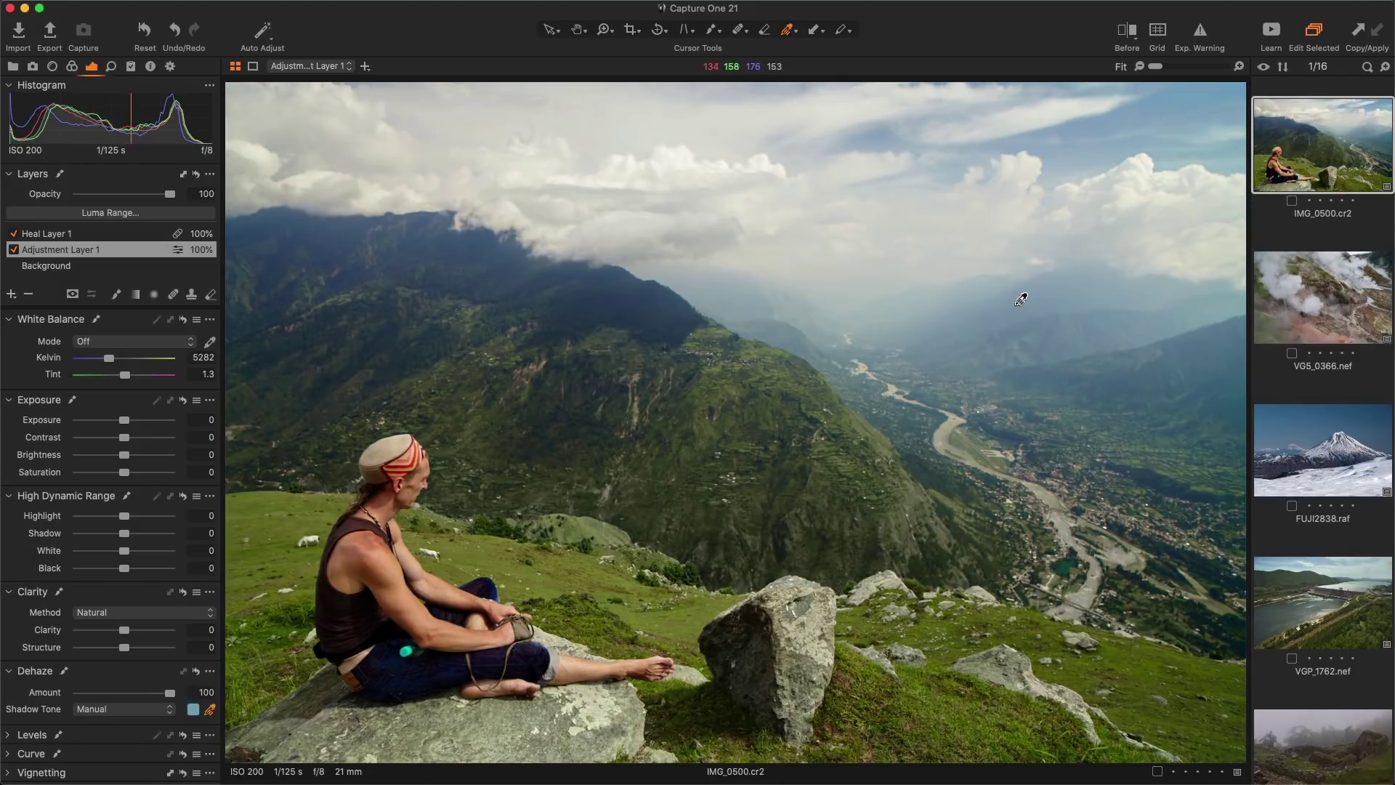
# - Inspect the ridge at 100% and 200% zoom, then lower Dehaze Amount to 50
pyautogui.press('super+alt+0')
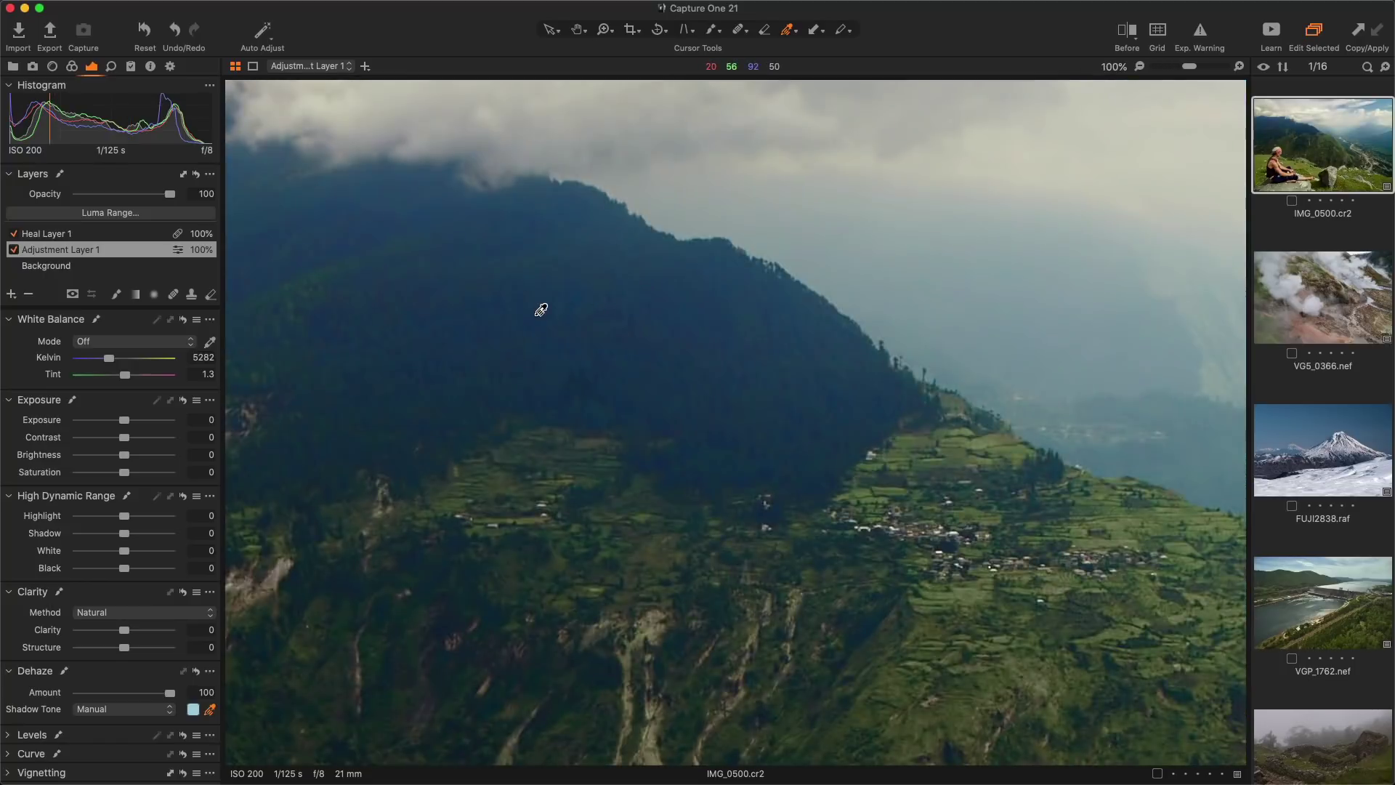
pyautogui.press('super+equal')
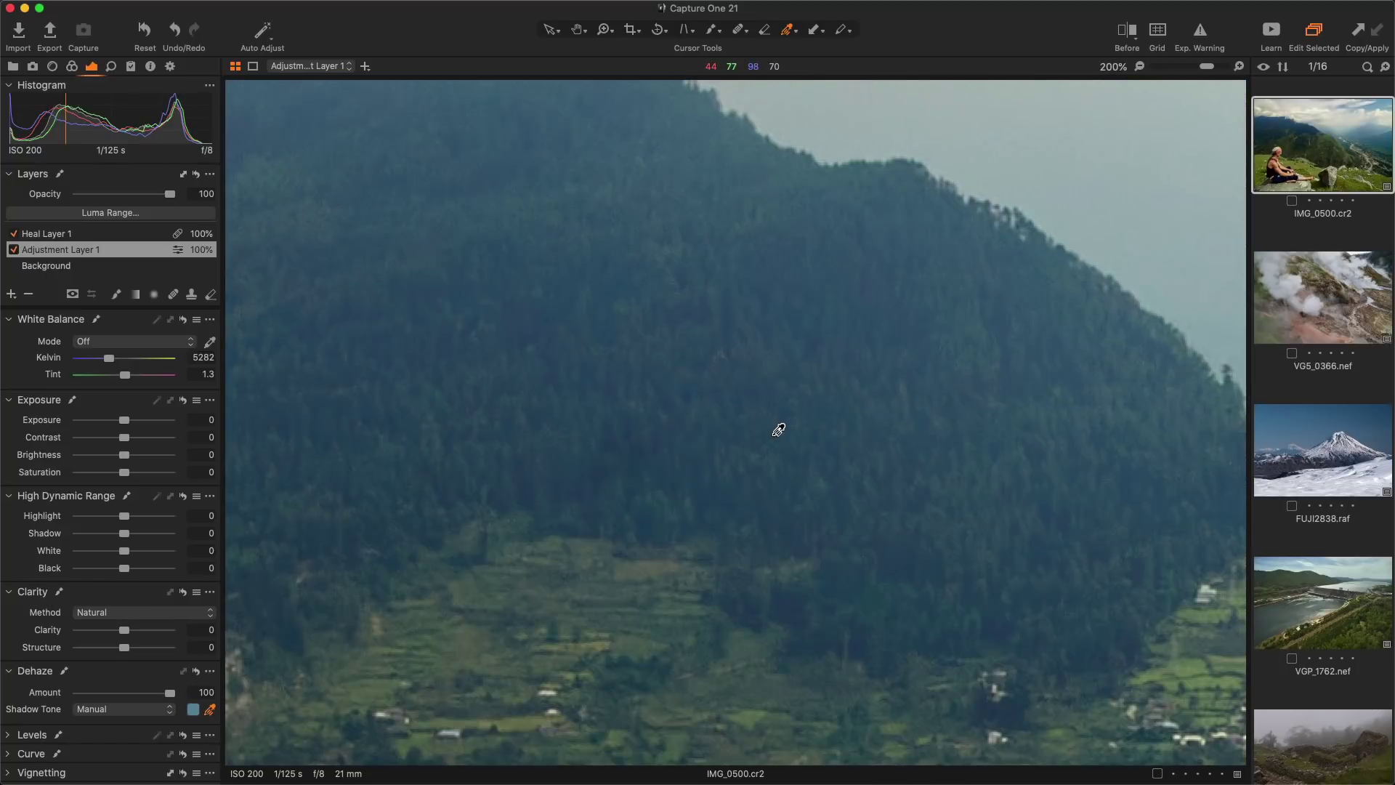
pyautogui.press('super+0')
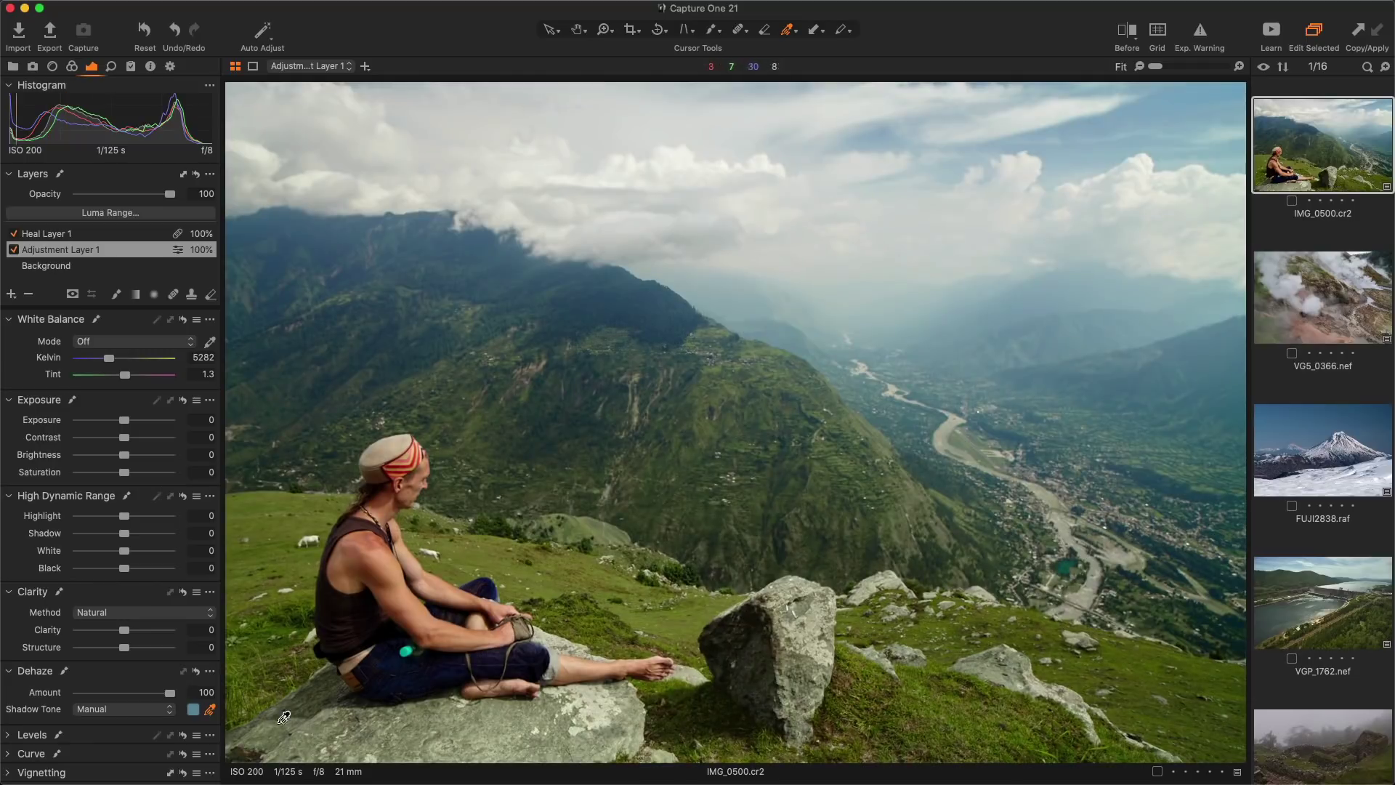
pyautogui.moveTo(170, 692)
pyautogui.mouseDown()
pyautogui.moveTo(129, 692)
pyautogui.moveTo(147, 693)
pyautogui.mouseUp()
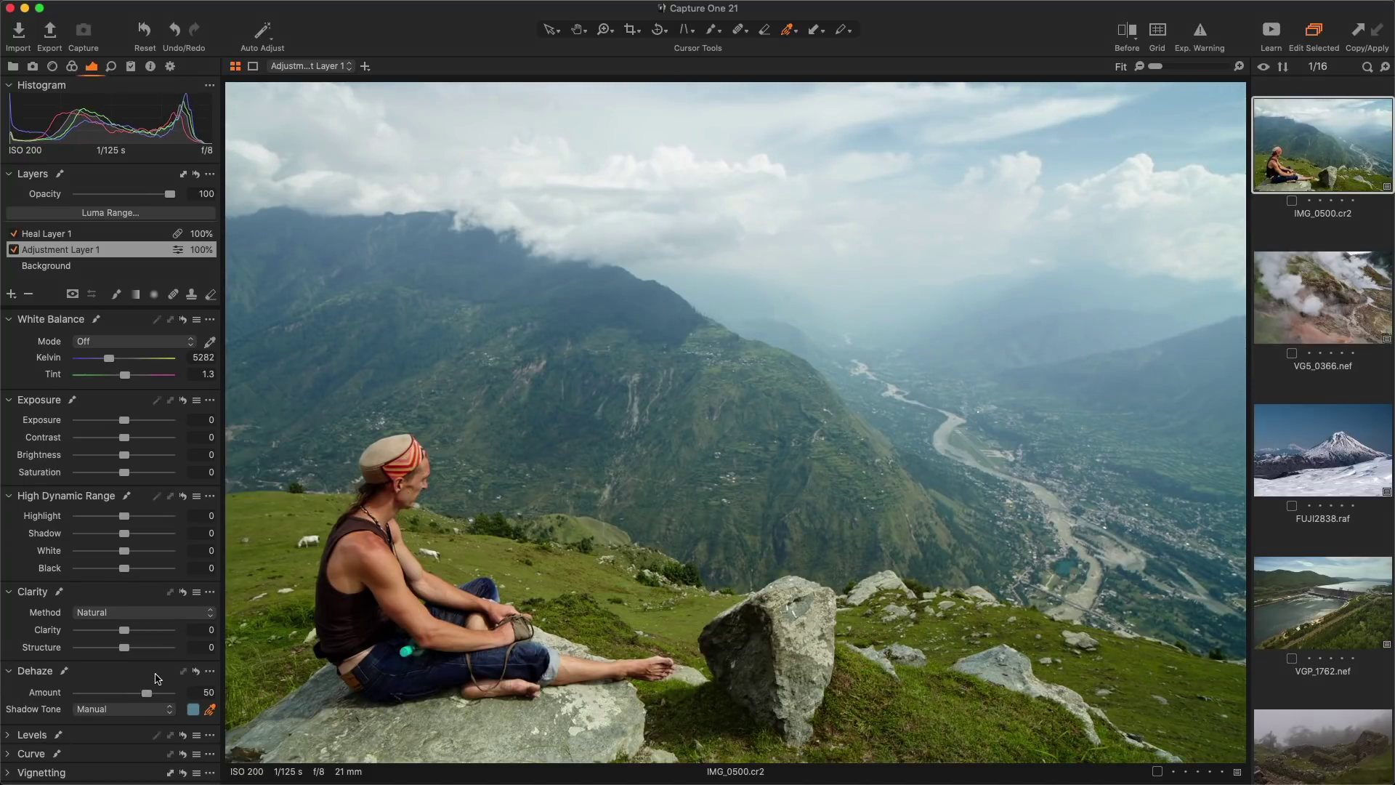
# - Erase the dehaze layer mask from the lower hillside, left field, man and rock
pyautogui.press('m')
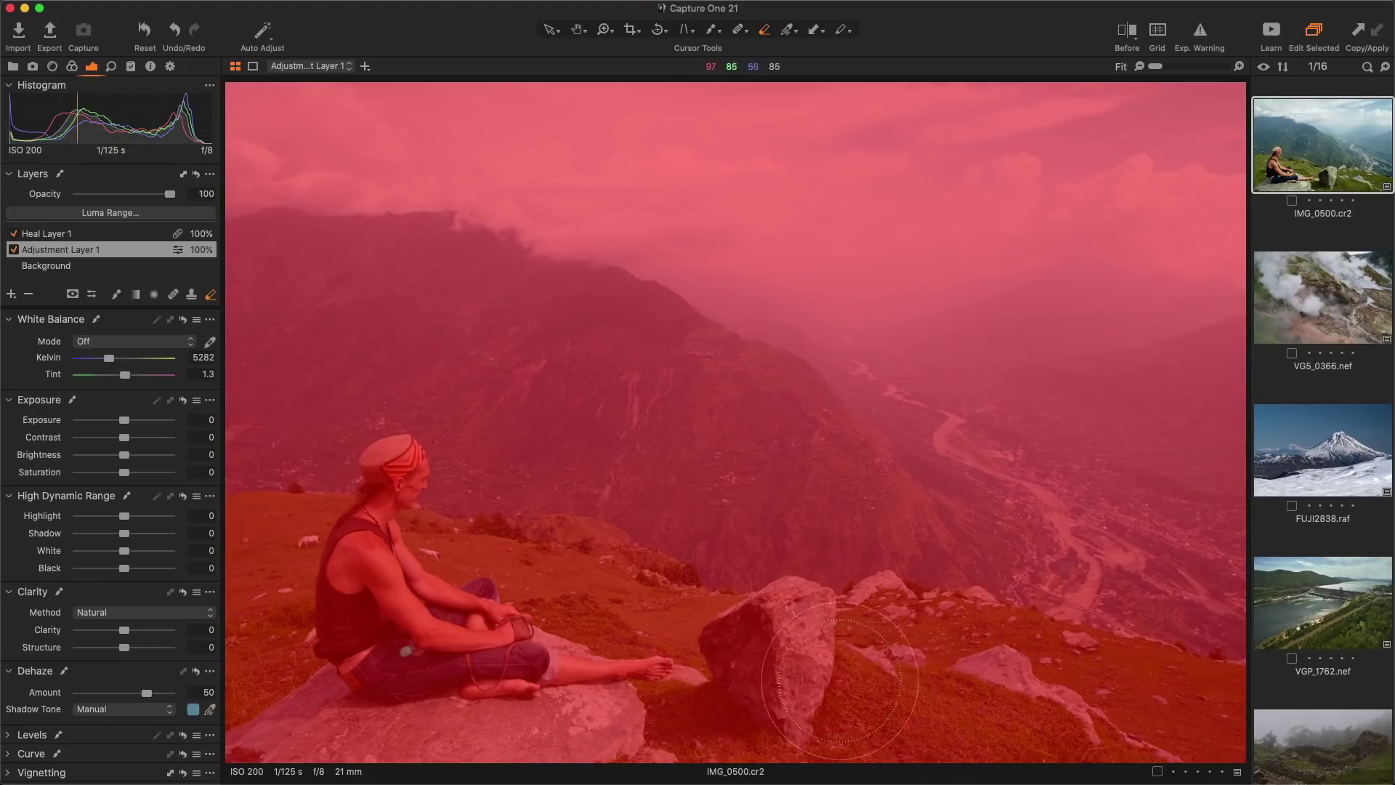
pyautogui.moveTo(1105, 705)
pyautogui.mouseDown()
pyautogui.moveTo(951, 691)
pyautogui.moveTo(985, 685)
pyautogui.moveTo(927, 663)
pyautogui.moveTo(1040, 730)
pyautogui.moveTo(1216, 739)
pyautogui.moveTo(975, 707)
pyautogui.moveTo(635, 697)
pyautogui.moveTo(909, 670)
pyautogui.moveTo(668, 681)
pyautogui.moveTo(680, 674)
pyautogui.moveTo(472, 702)
pyautogui.moveTo(532, 665)
pyautogui.moveTo(374, 734)
pyautogui.mouseUp()
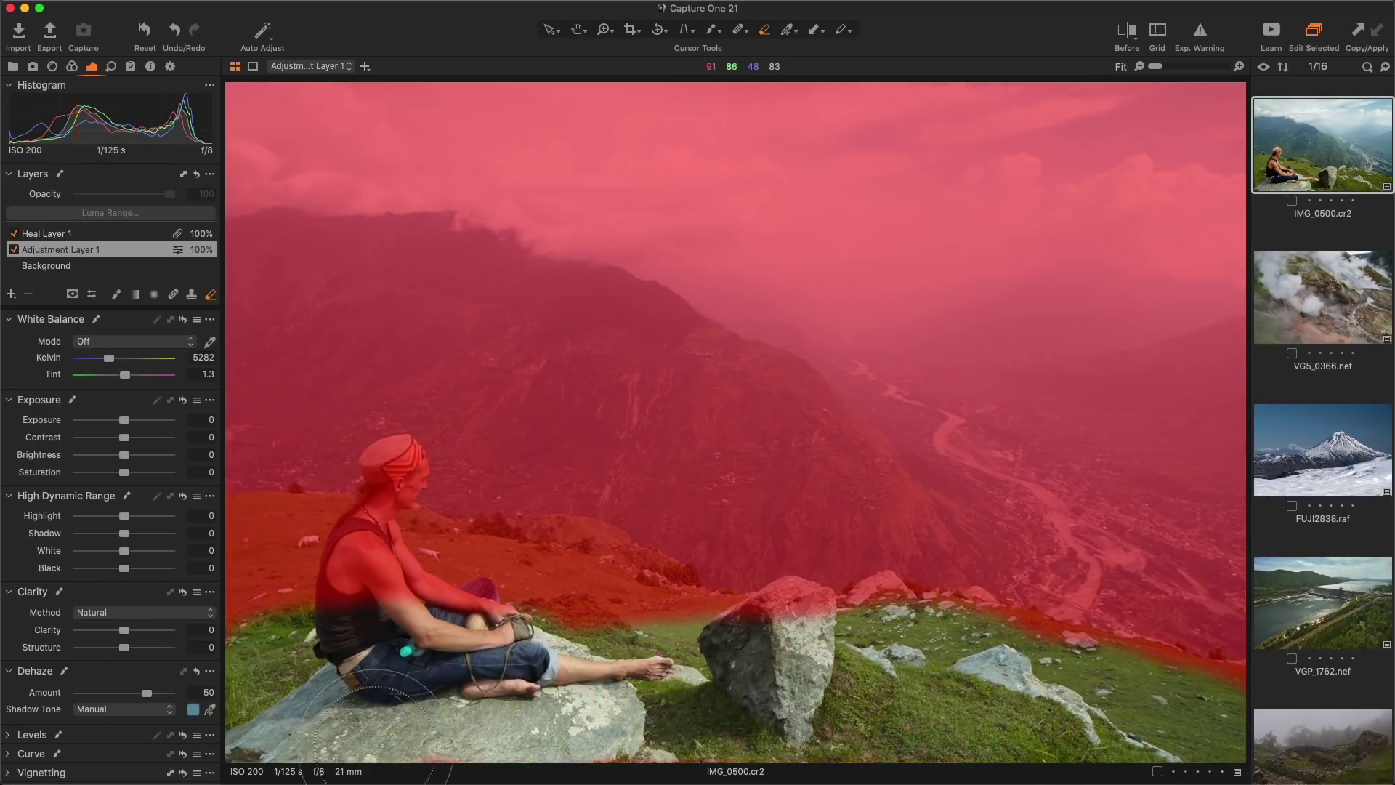
pyautogui.moveTo(192, 719)
pyautogui.mouseDown()
pyautogui.moveTo(250, 565)
pyautogui.moveTo(429, 589)
pyautogui.moveTo(363, 572)
pyautogui.moveTo(205, 574)
pyautogui.moveTo(653, 642)
pyautogui.moveTo(523, 601)
pyautogui.moveTo(585, 590)
pyautogui.moveTo(618, 606)
pyautogui.mouseUp()
pyautogui.moveTo(800, 678)
pyautogui.mouseDown()
pyautogui.moveTo(734, 654)
pyautogui.moveTo(971, 691)
pyautogui.mouseUp()
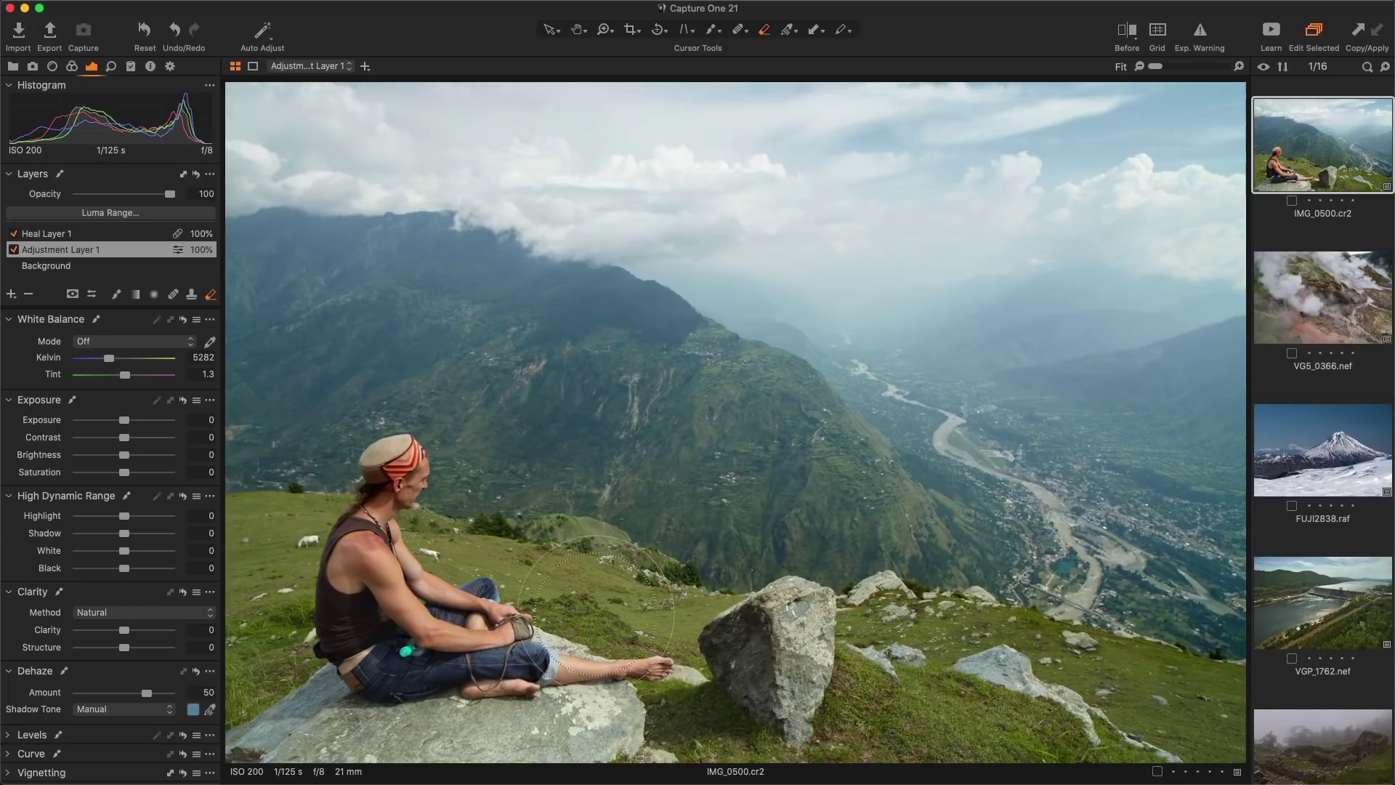
# - Toggle Adjustment Layer 1 off and on twice to compare, leaving it enabled
pyautogui.click(15, 252)
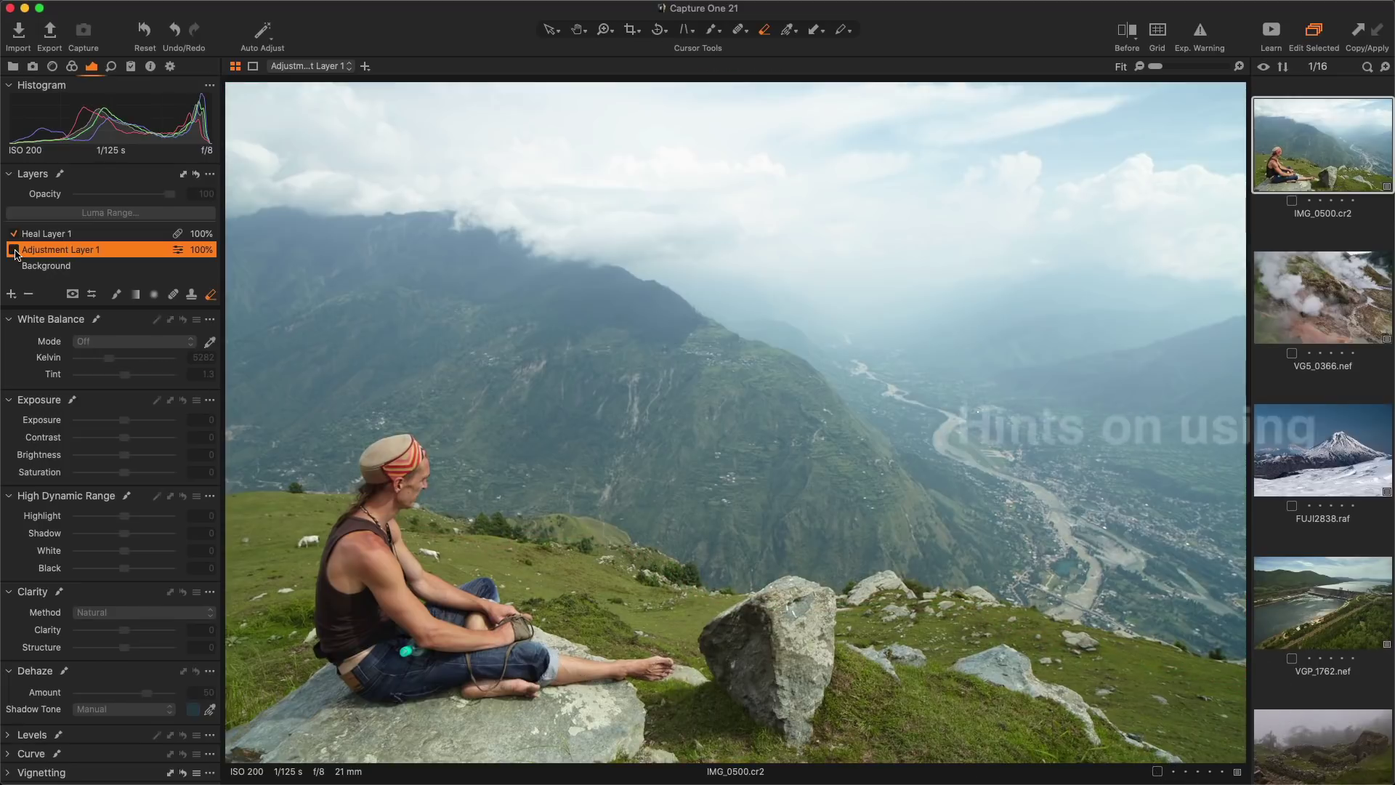
pyautogui.click(15, 252)
pyautogui.click(15, 251)
pyautogui.click(15, 252)
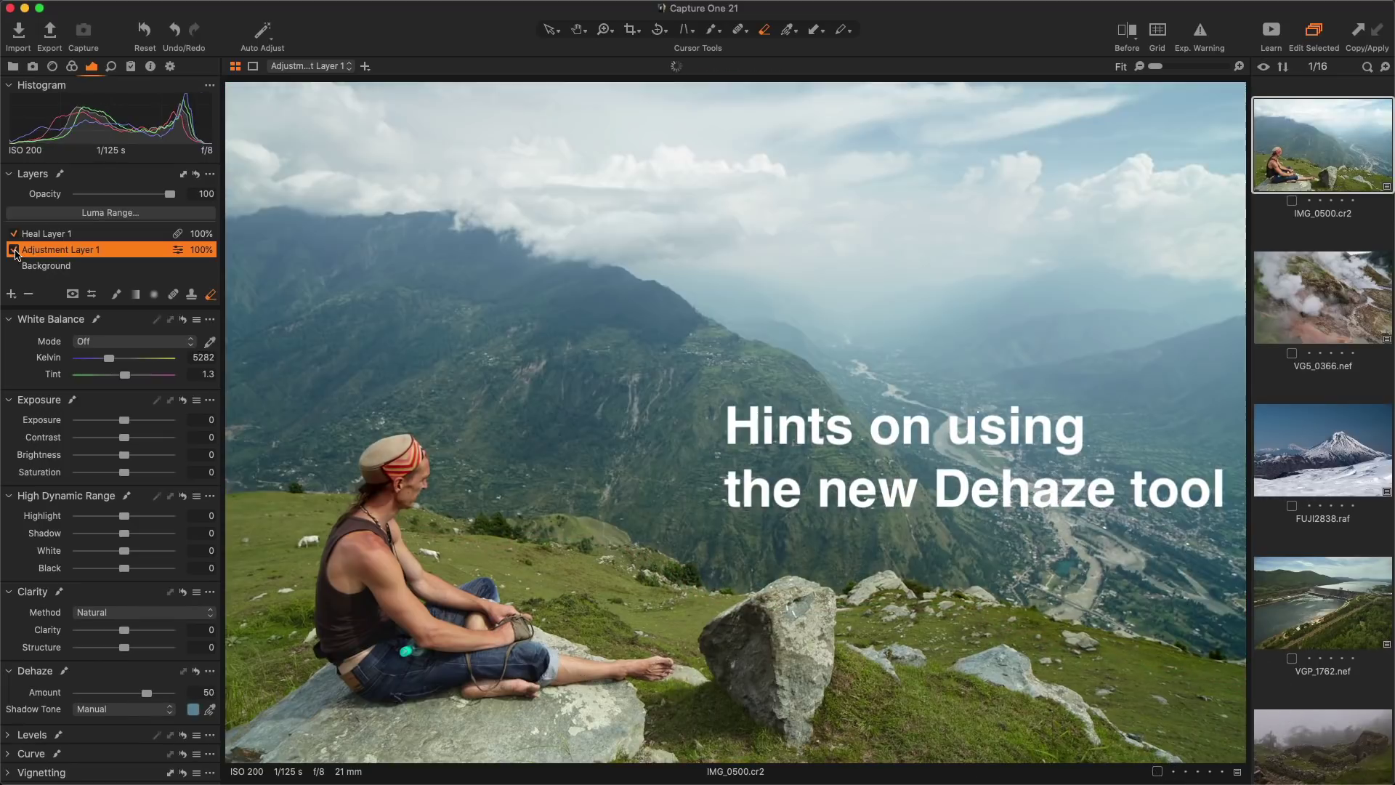
# - Give VG5_0366.nef Dehaze 80 with a sampled shadow tone and compare before/after
pyautogui.click(1295, 312)
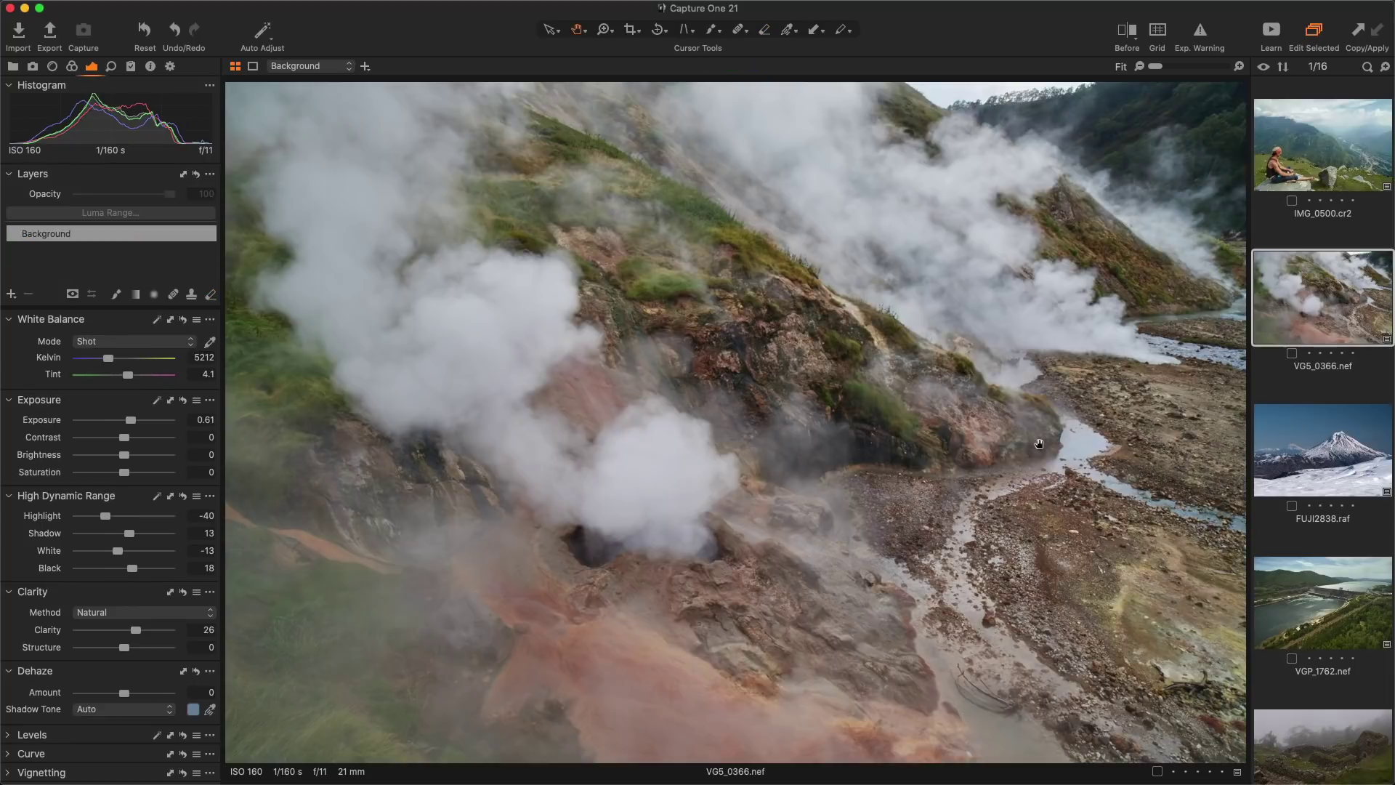
pyautogui.moveTo(178, 692); pyautogui.dragTo(161, 692)
pyautogui.click(209, 709)
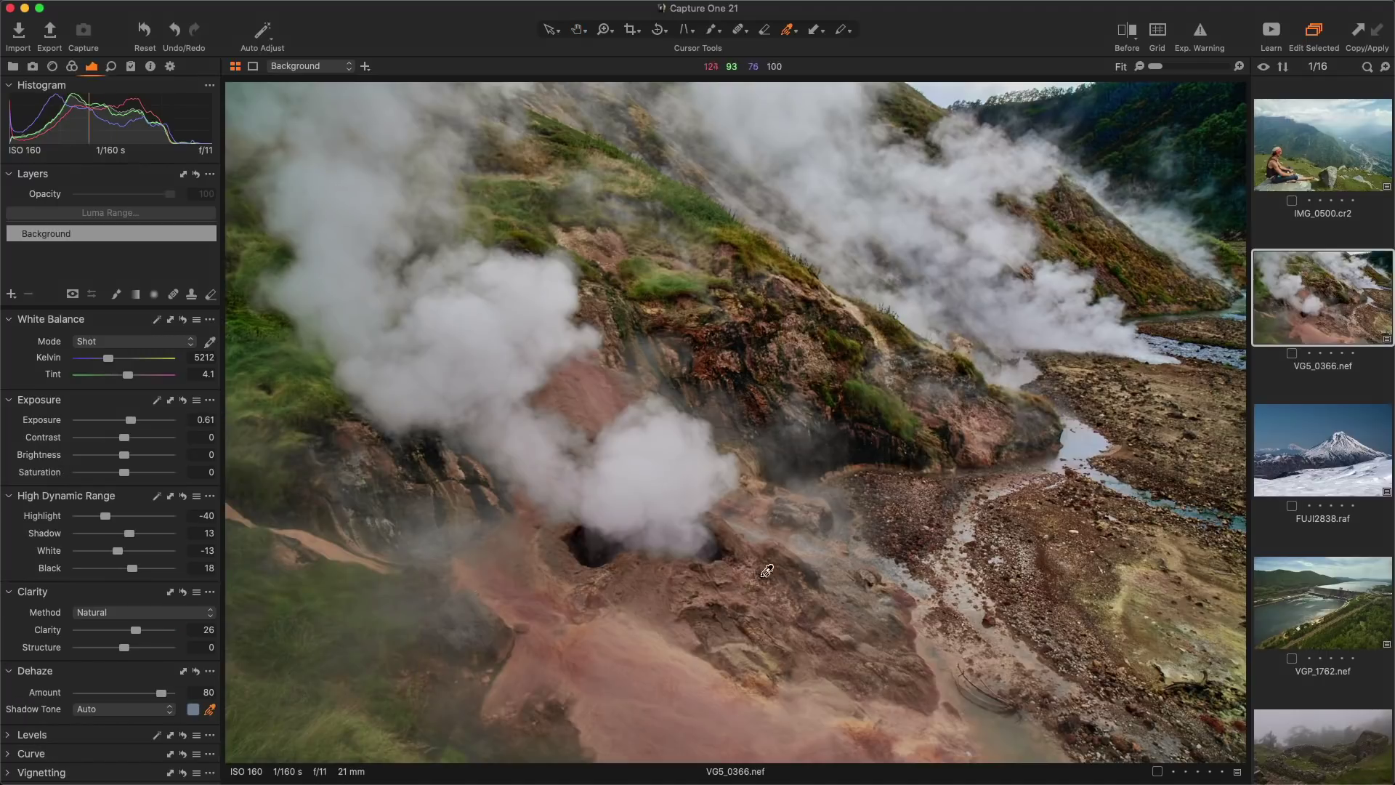
pyautogui.click(869, 443)
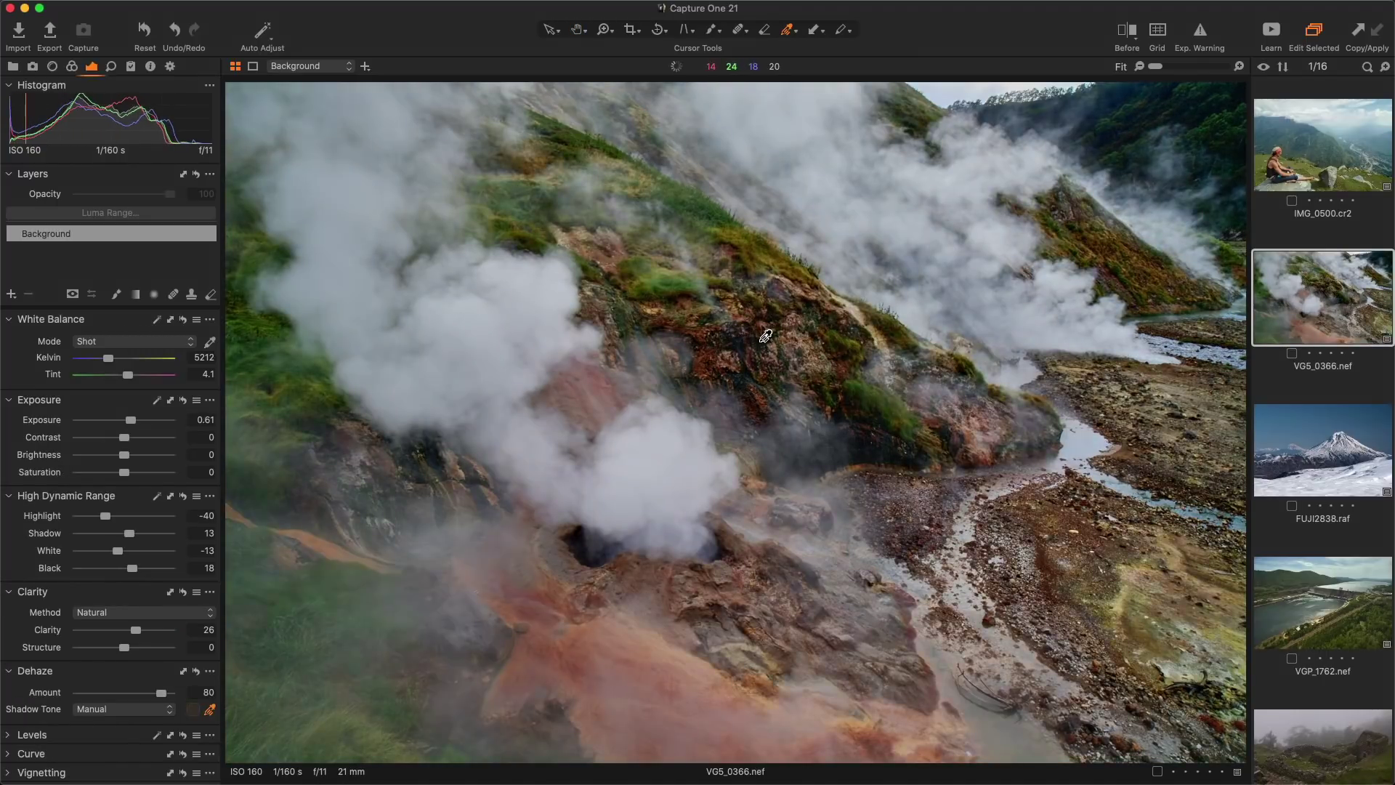
pyautogui.press('y')
pyautogui.moveTo(735, 421); pyautogui.dragTo(694, 412)
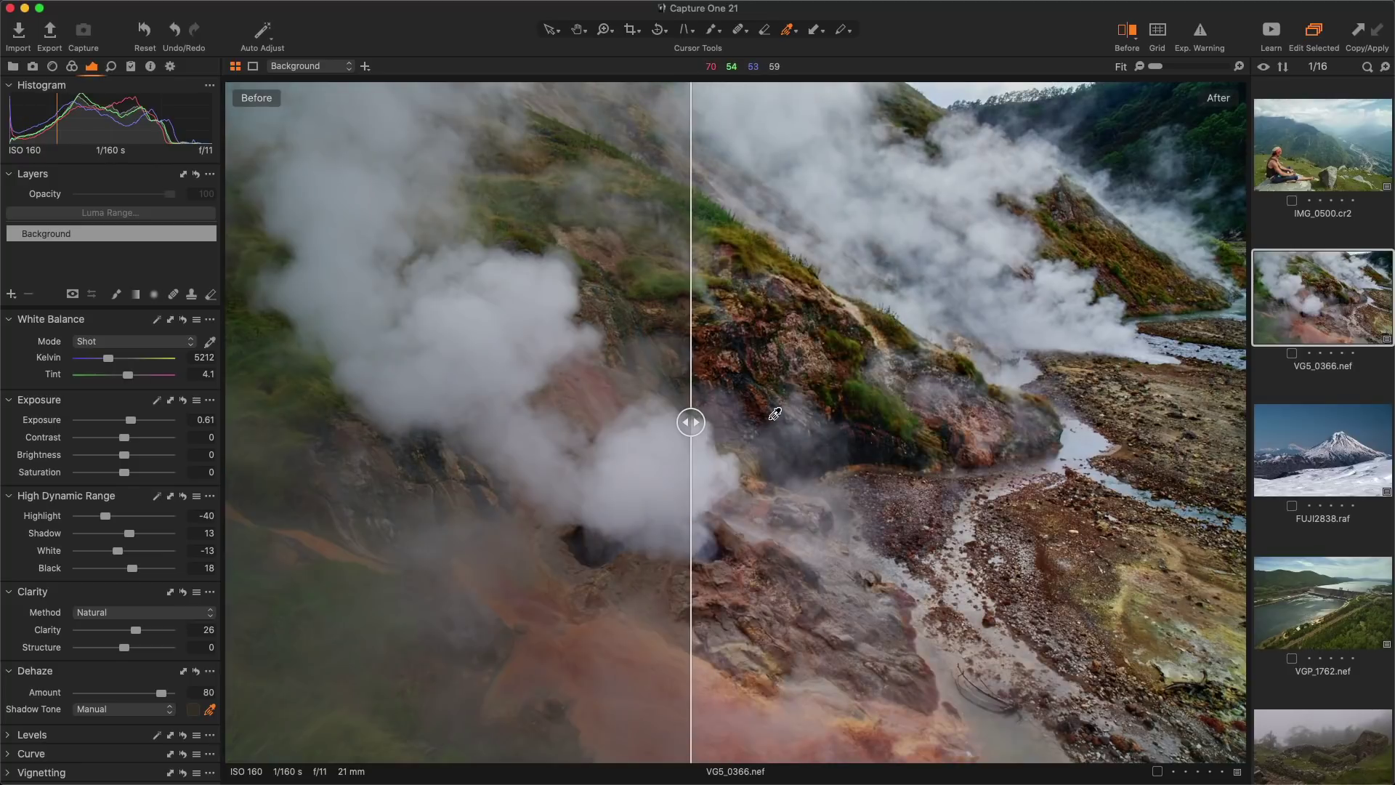
# - Dehaze FUJI2838.raf to Amount 51 with a shadow tone sampled from the bluish haze
pyautogui.press('y')
pyautogui.click(1274, 451)
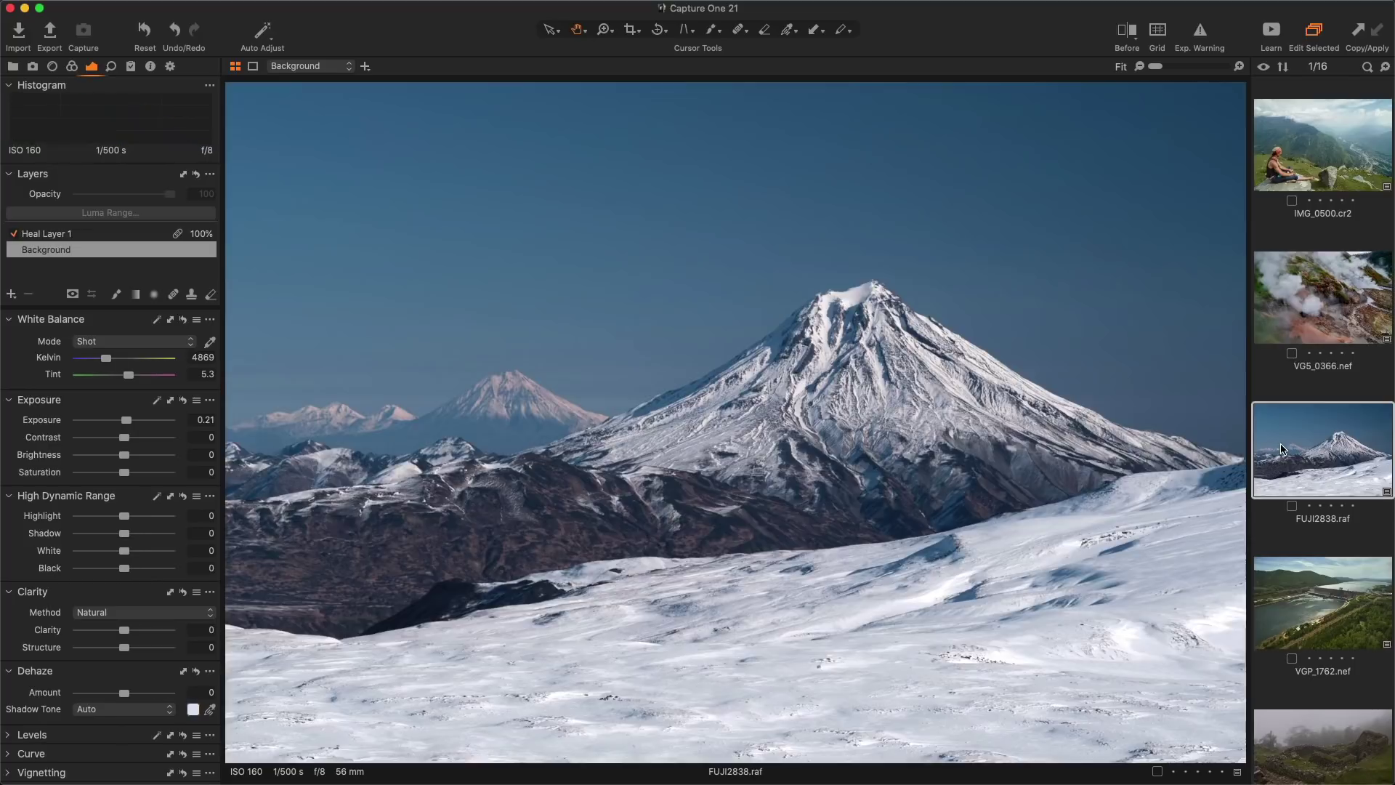
pyautogui.moveTo(126, 695); pyautogui.dragTo(150, 695)
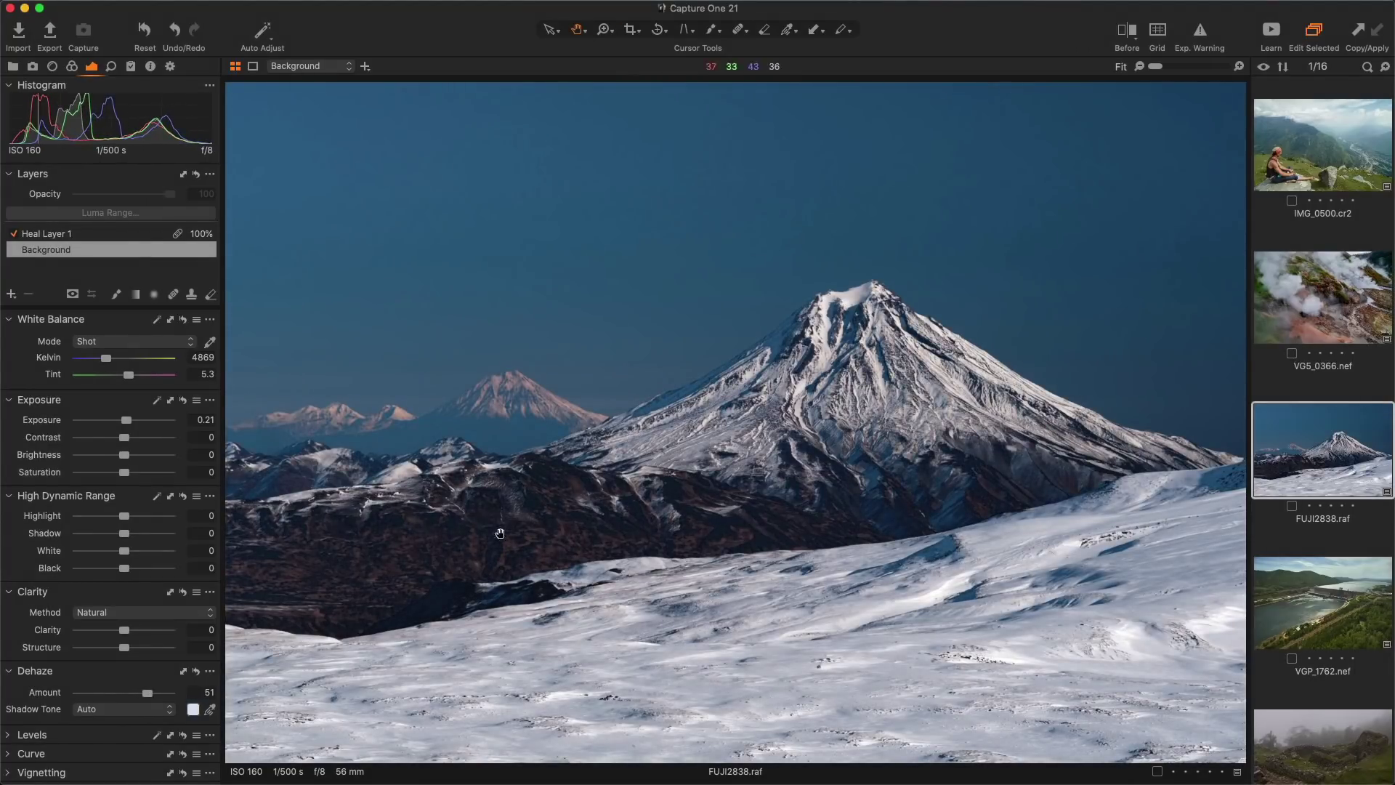
pyautogui.scroll(5, 498, 533)
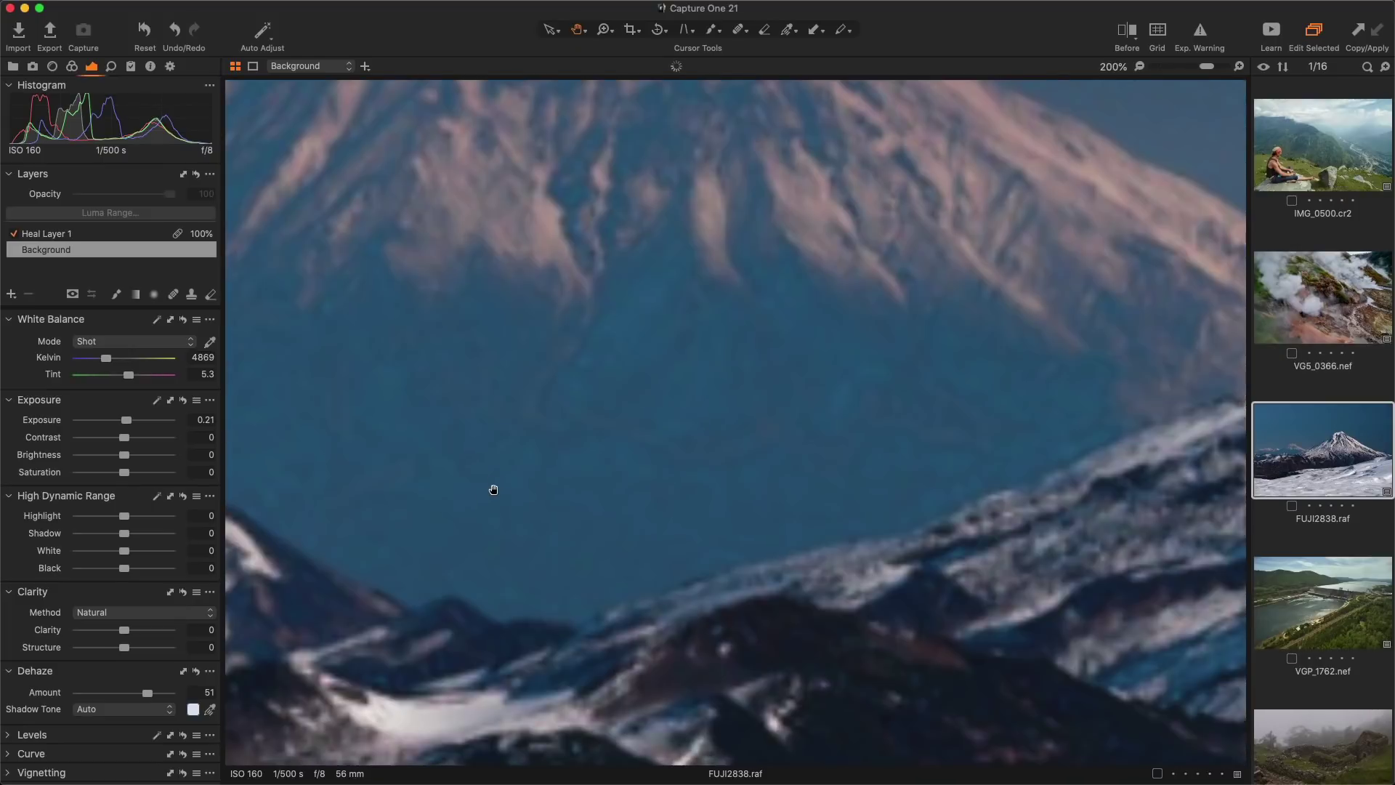
pyautogui.click(733, 479)
pyautogui.press('super+0')
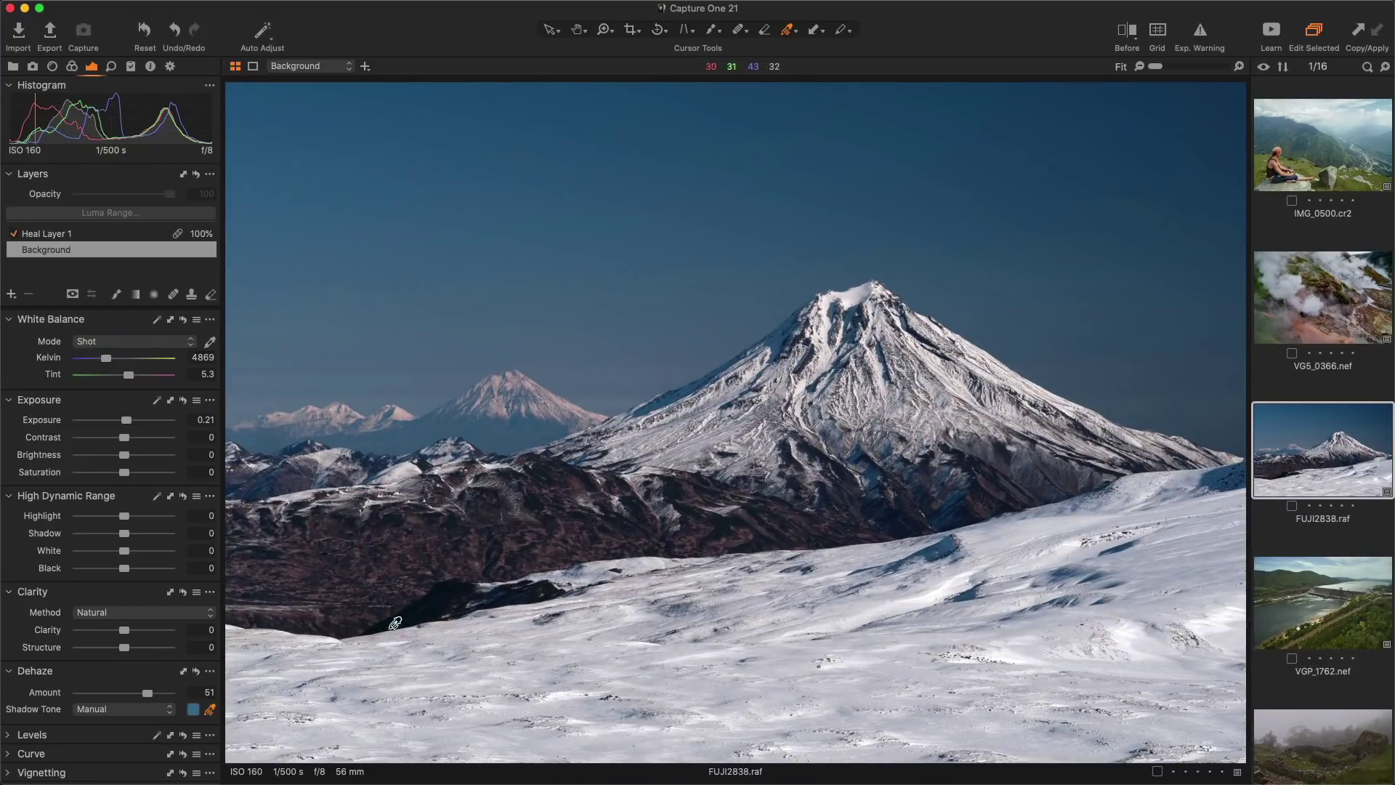
# - Reset Dehaze, undo the reset, and open the VGP_1762.nef dam photo
pyautogui.click(195, 672)
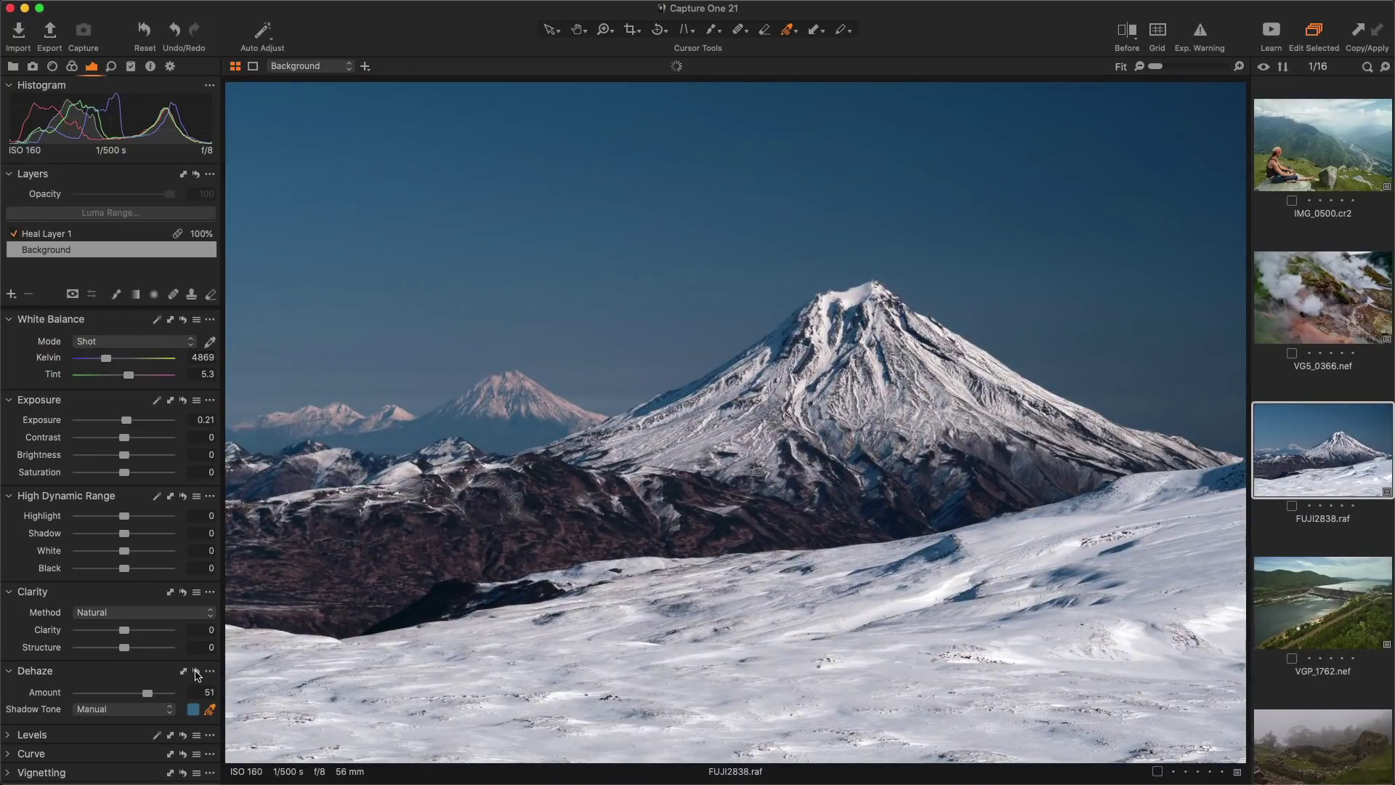
pyautogui.press('super+z')
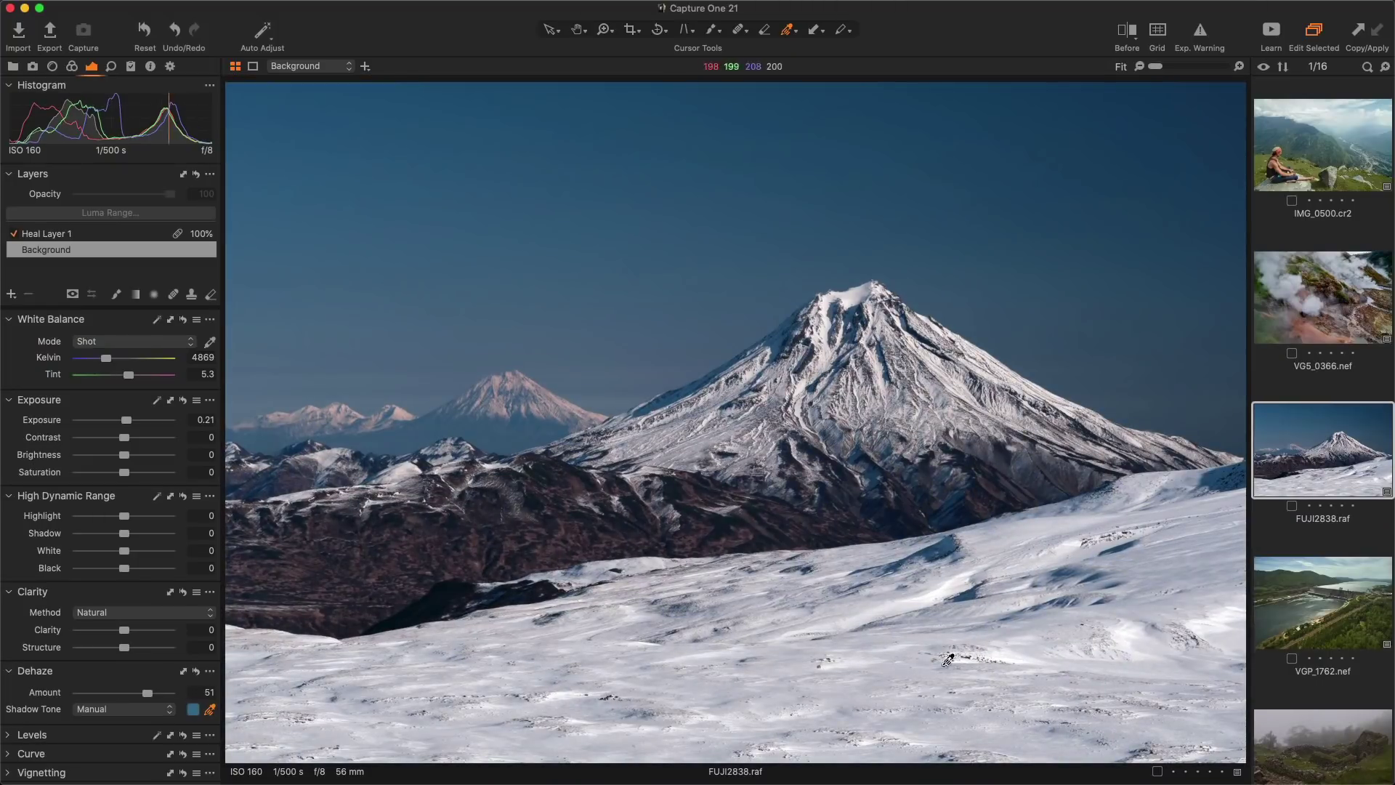
pyautogui.click(1310, 618)
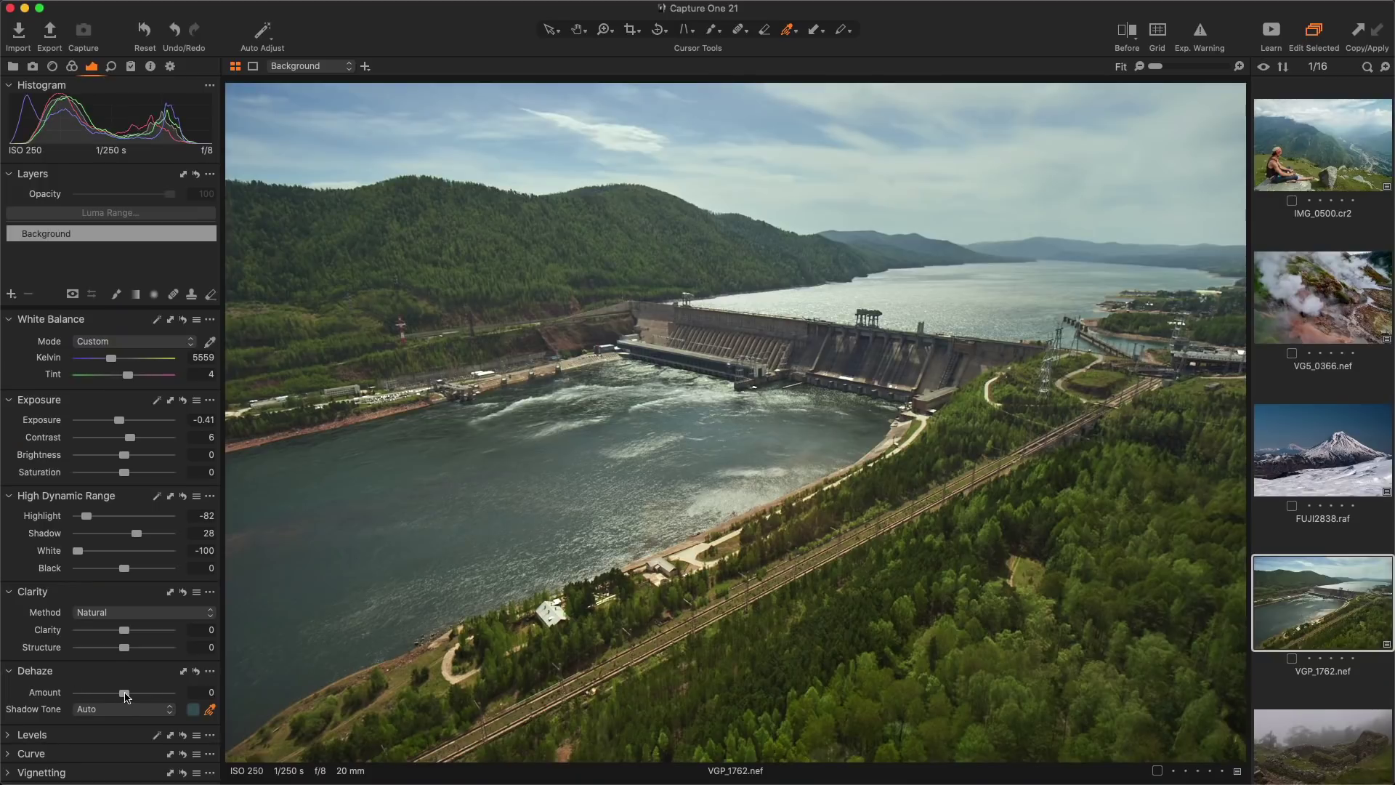
# - Raise Dehaze on VGP_1762.nef to 75 and open the PRU_4965.cr2 ruins photo
pyautogui.moveTo(137, 696); pyautogui.dragTo(147, 696)
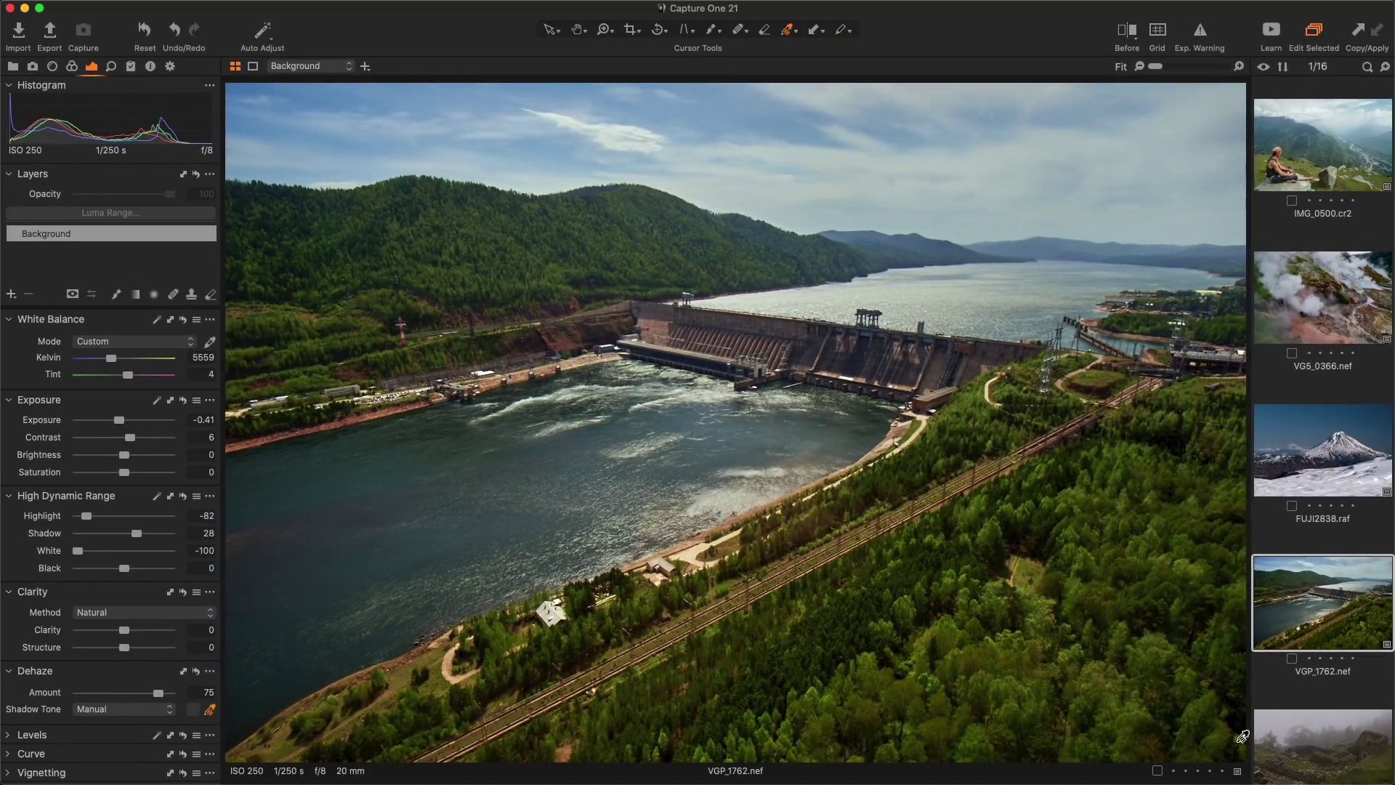
pyautogui.click(1335, 746)
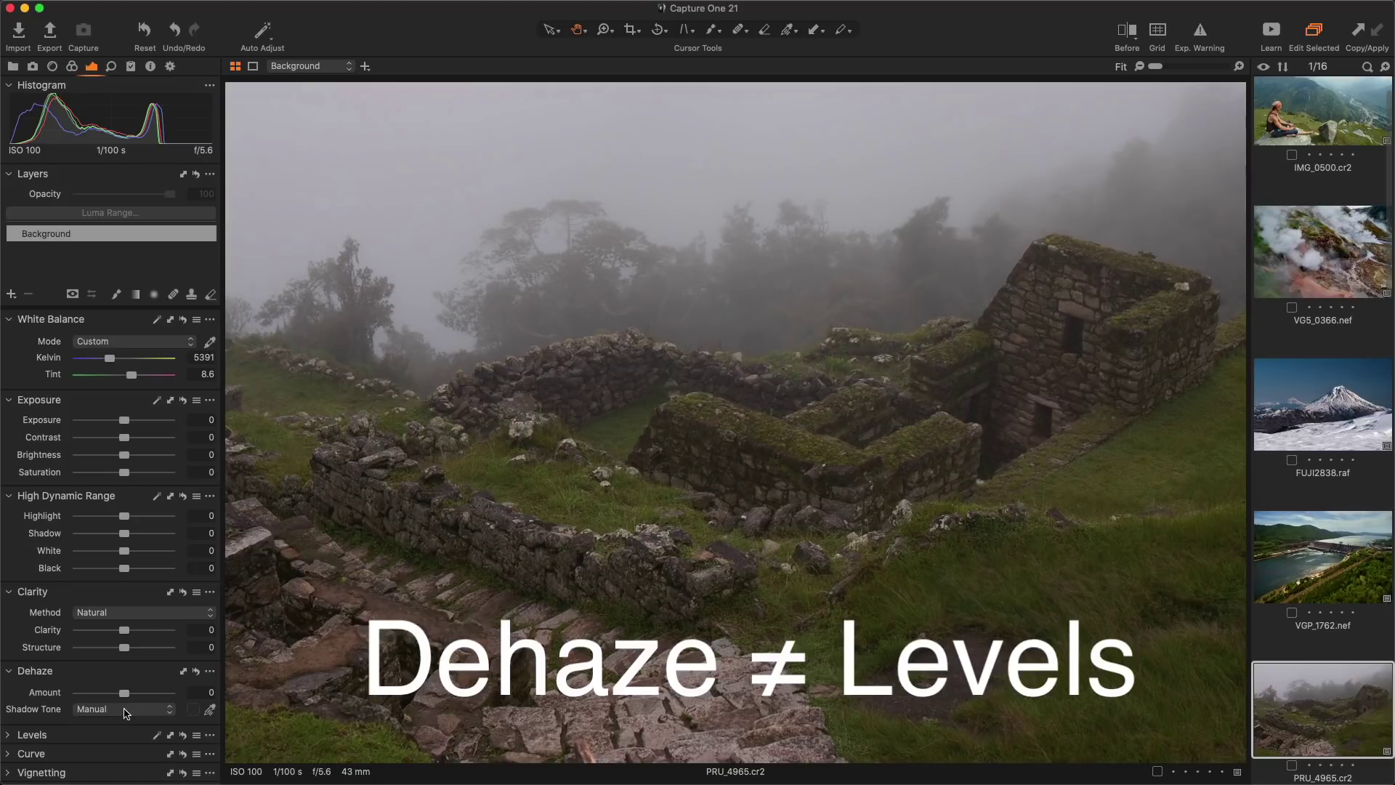
# - Set Dehaze to 100 and check the green, blue and RGB channels in Levels
pyautogui.moveTo(140, 695); pyautogui.dragTo(160, 695)
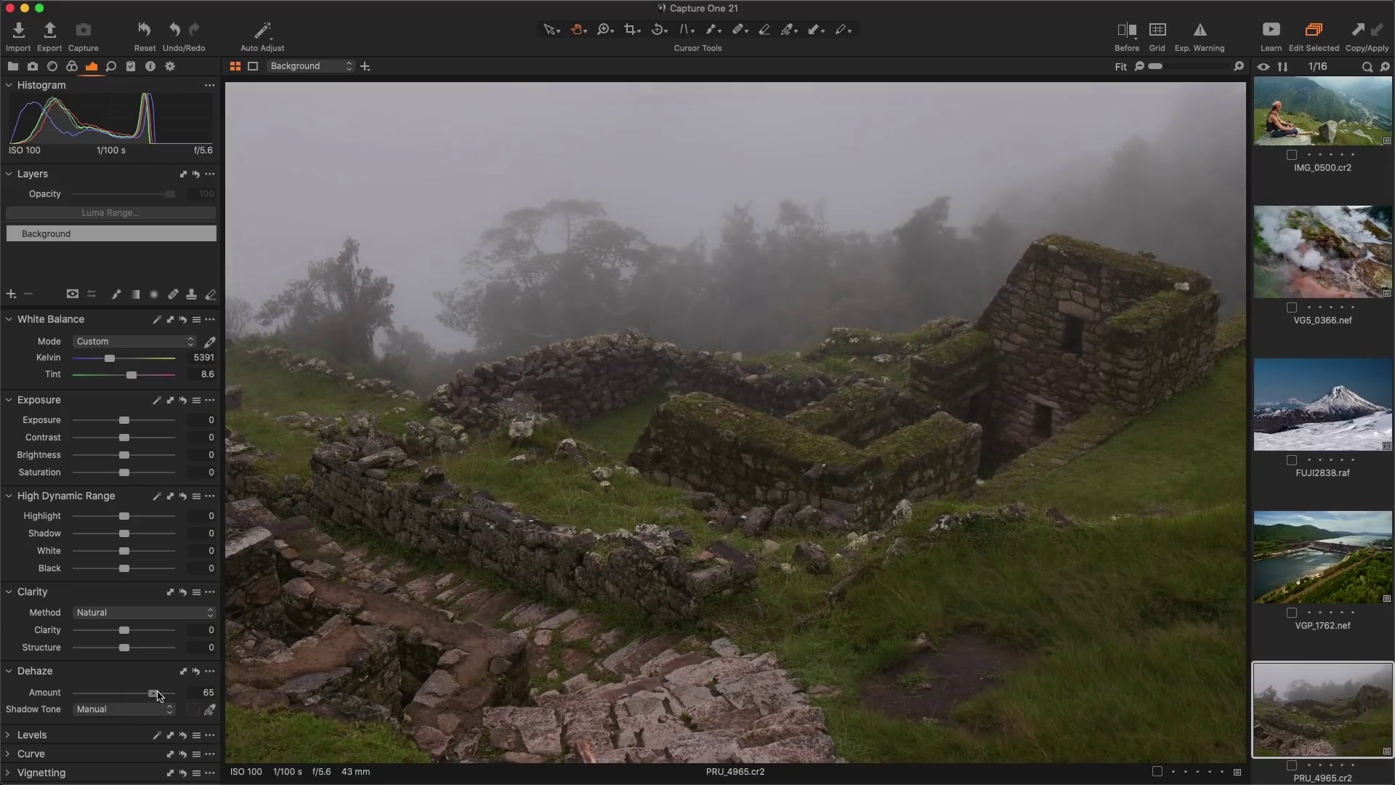
pyautogui.click(8, 734)
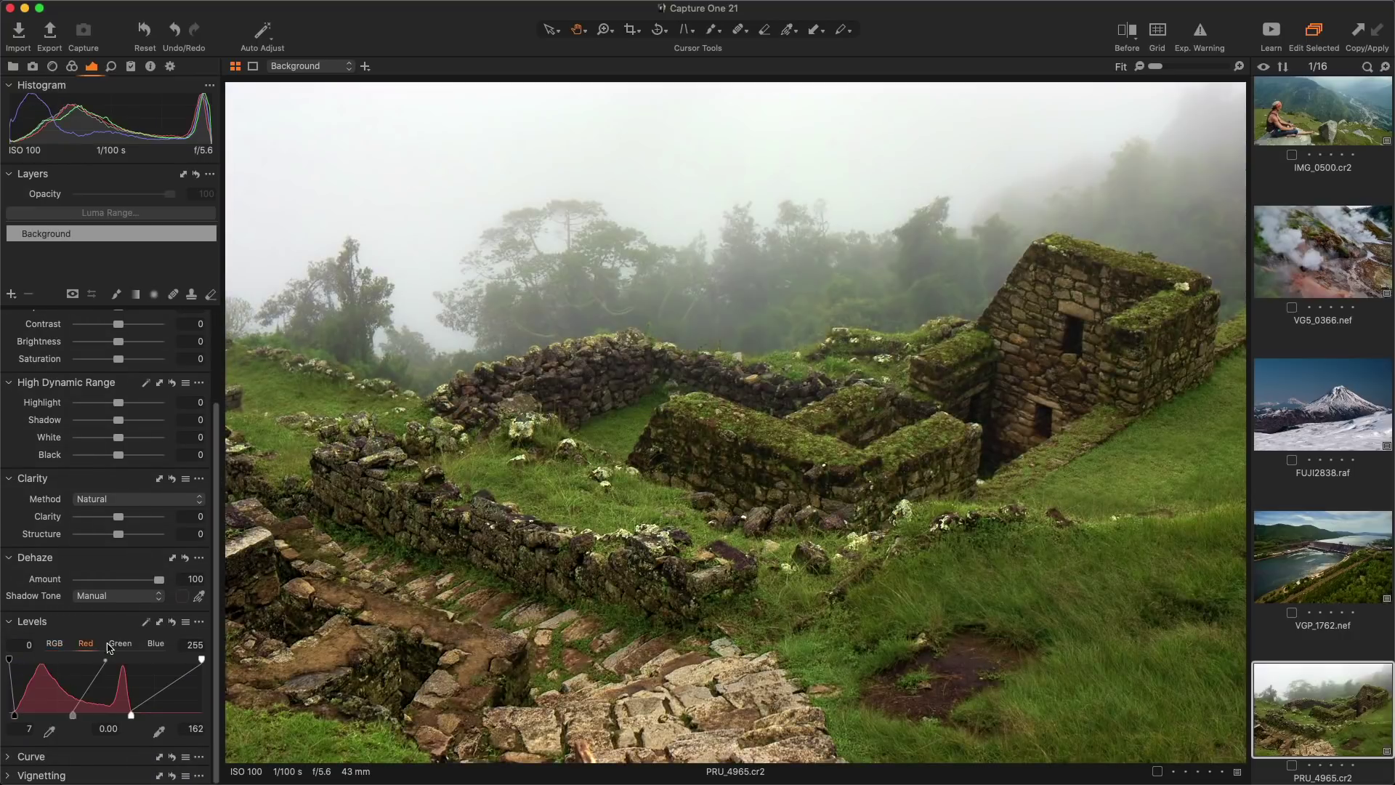
pyautogui.click(110, 644)
pyautogui.click(157, 643)
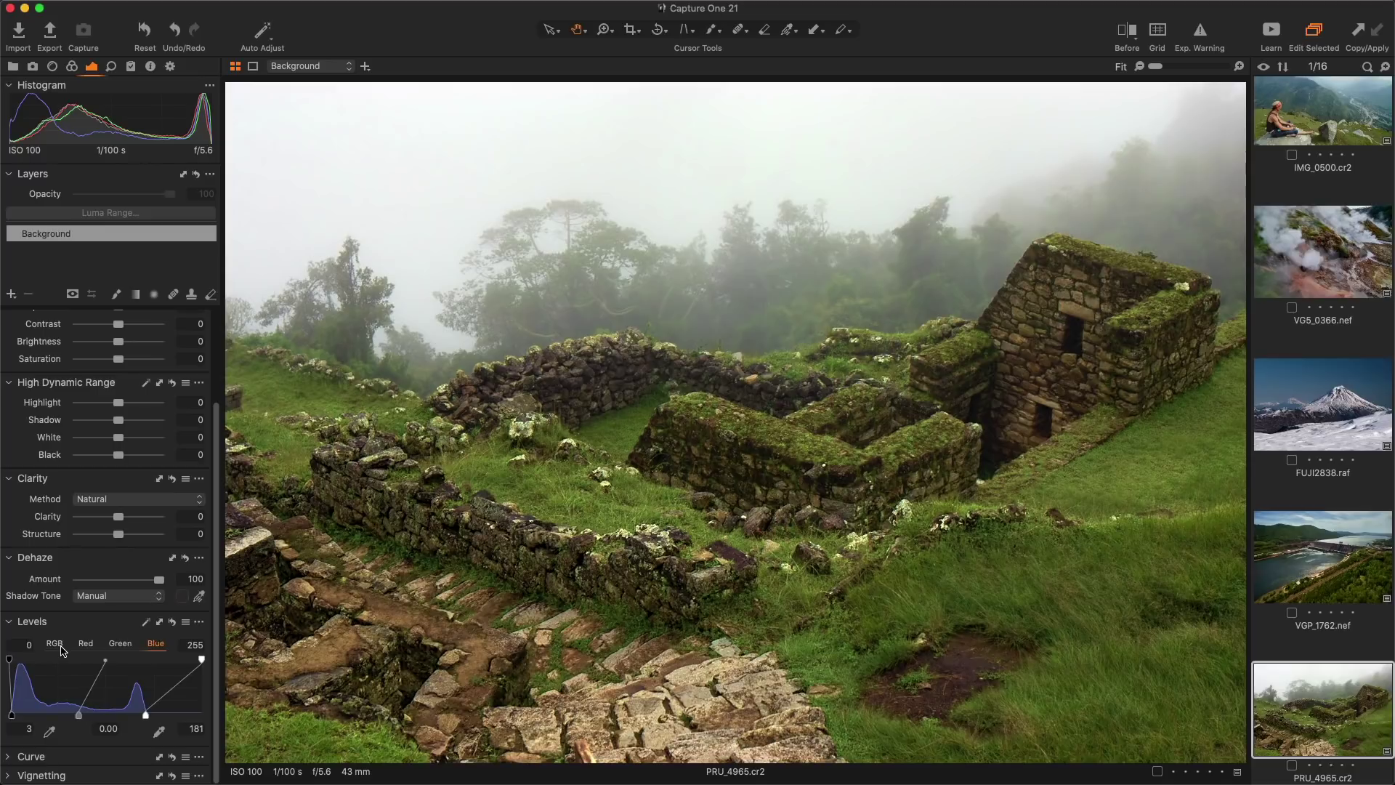
pyautogui.click(58, 645)
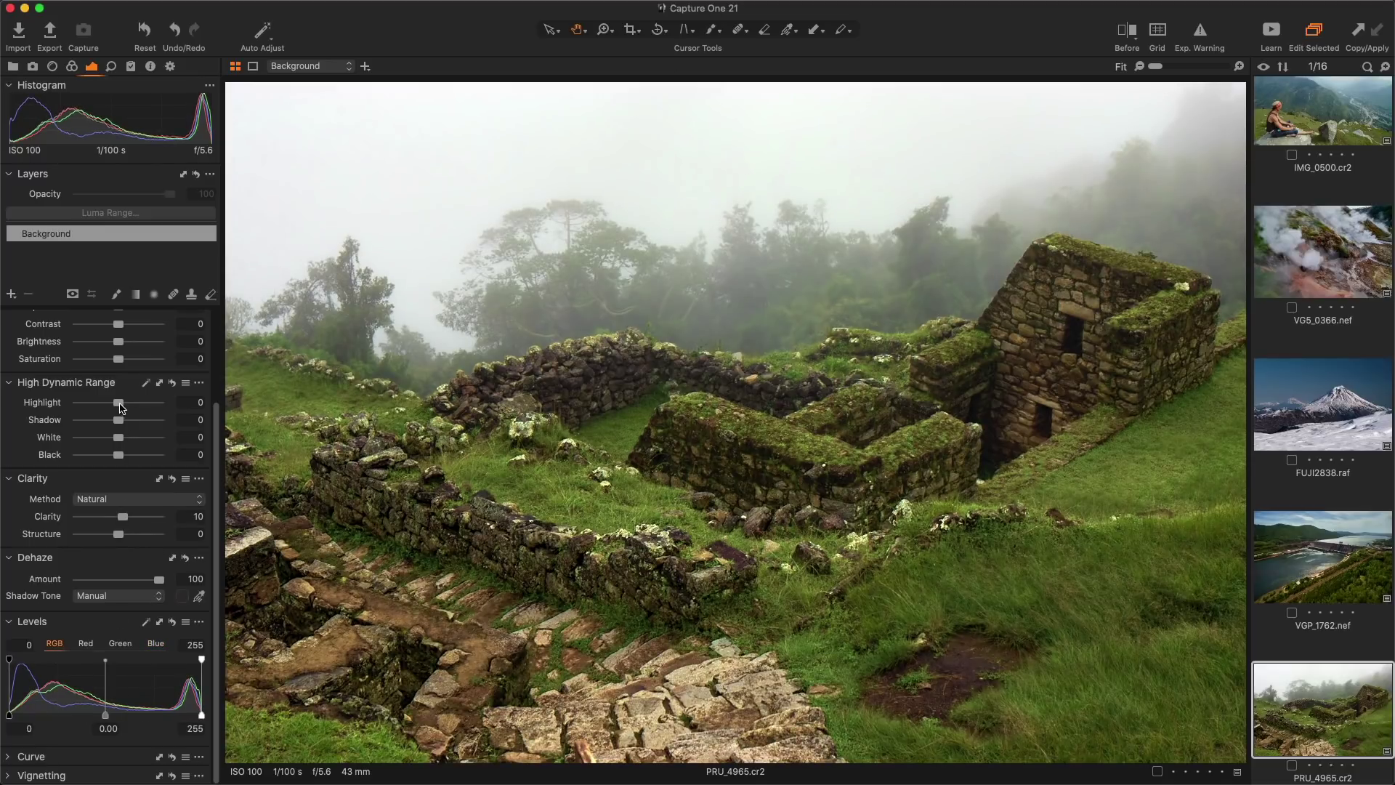
# - Lower Highlight to -38 and compare the ruins against the original with before/after
pyautogui.moveTo(120, 408); pyautogui.dragTo(122, 455)
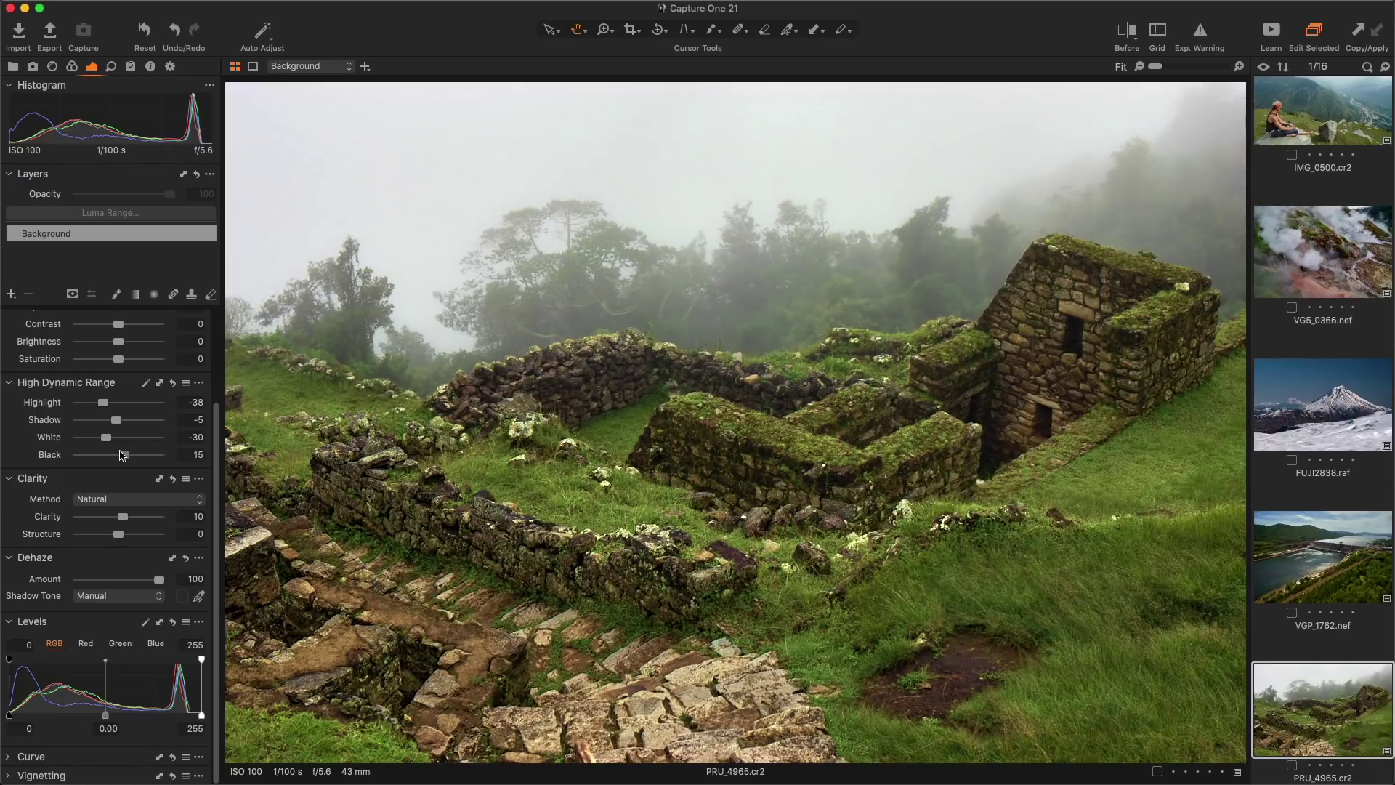
pyautogui.press('y')
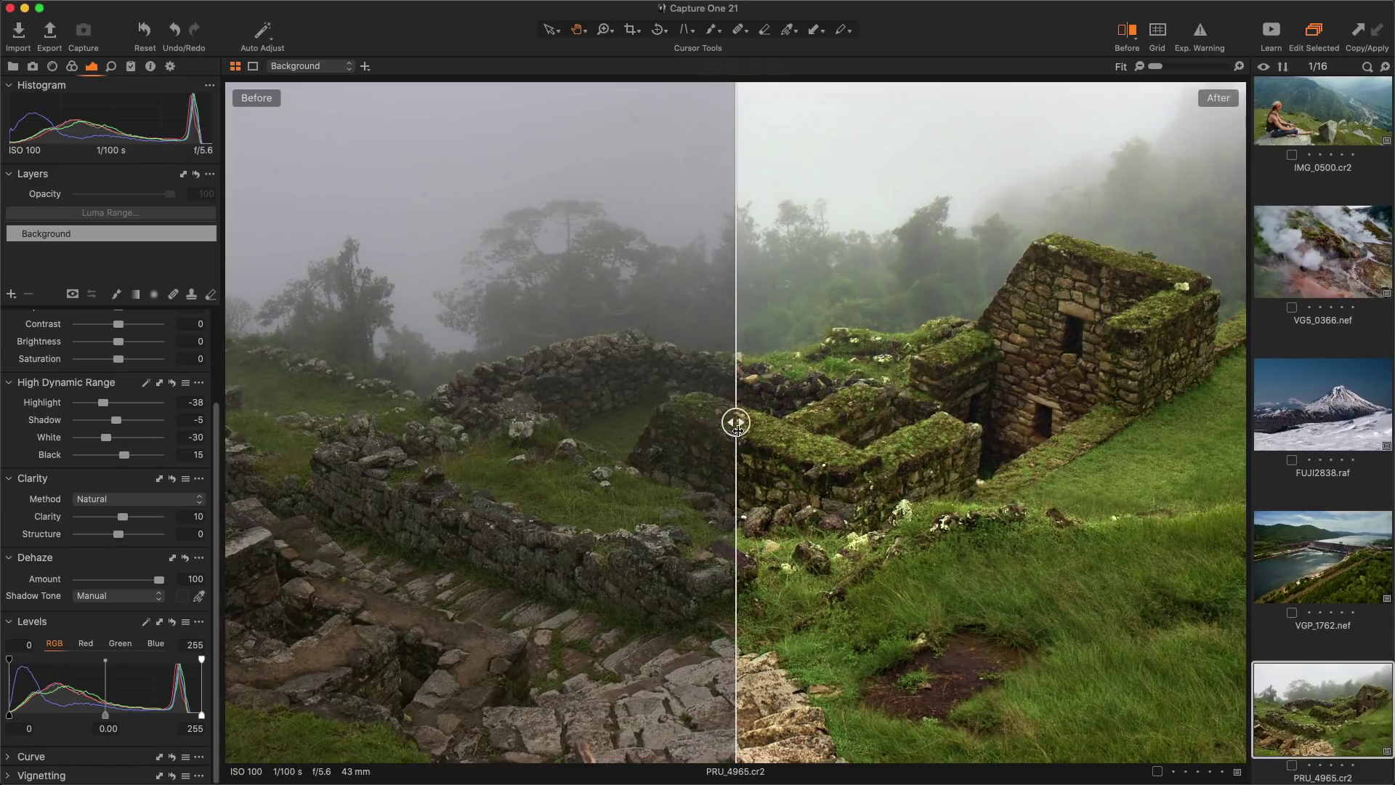
pyautogui.moveTo(738, 429); pyautogui.dragTo(778, 454)
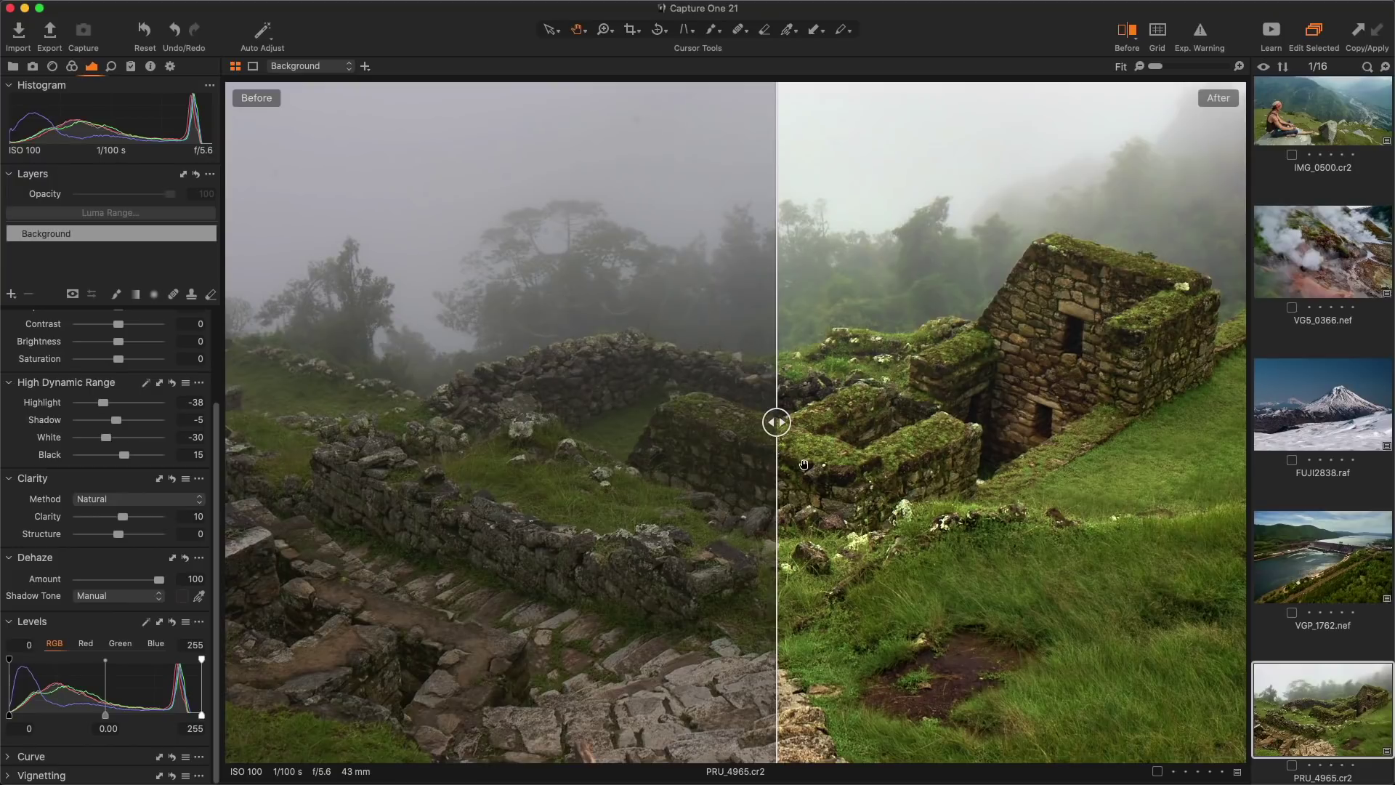
# - On PRU_3995.cr2, lower the Levels white point to 194 and add Dehaze 75
pyautogui.press('y')
pyautogui.scroll(-8, 1357, 564)
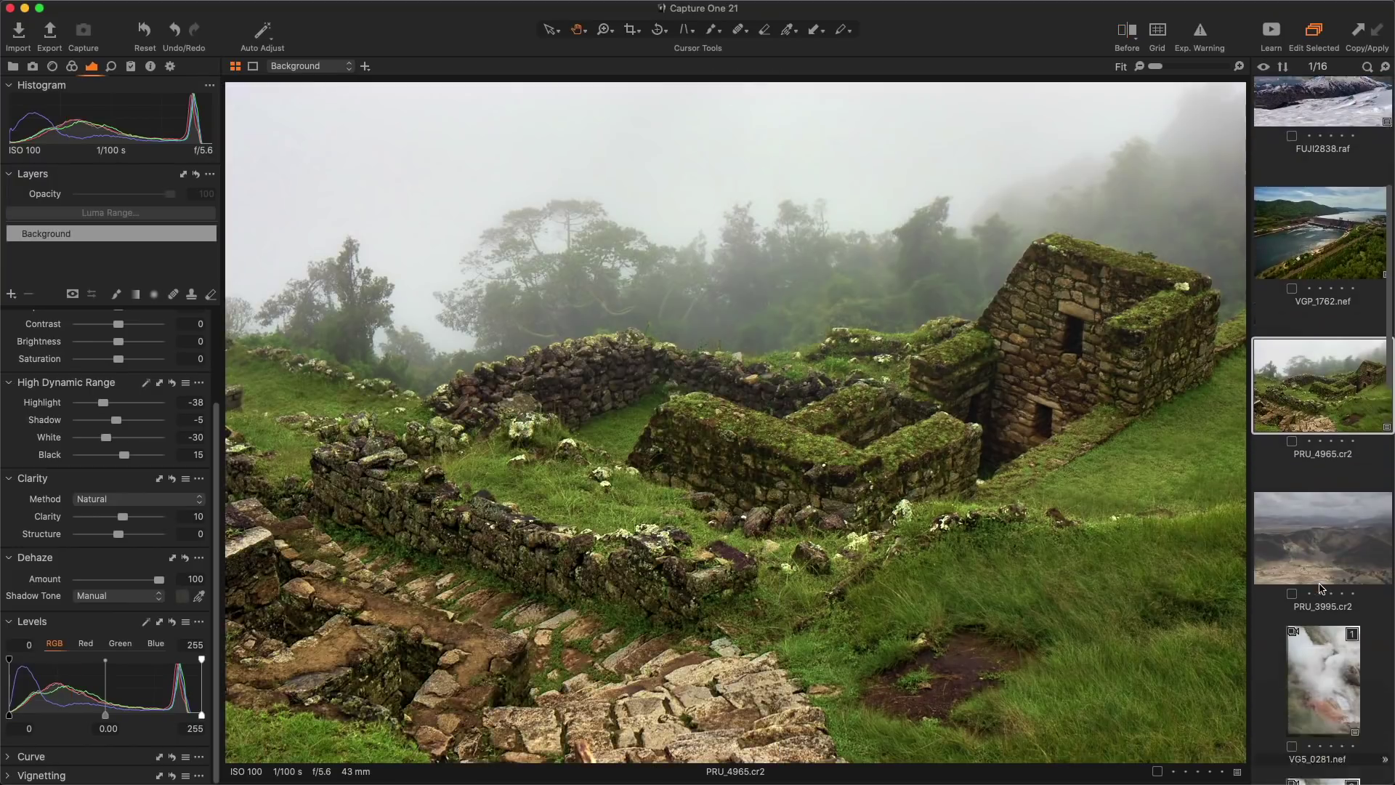
pyautogui.click(1321, 219)
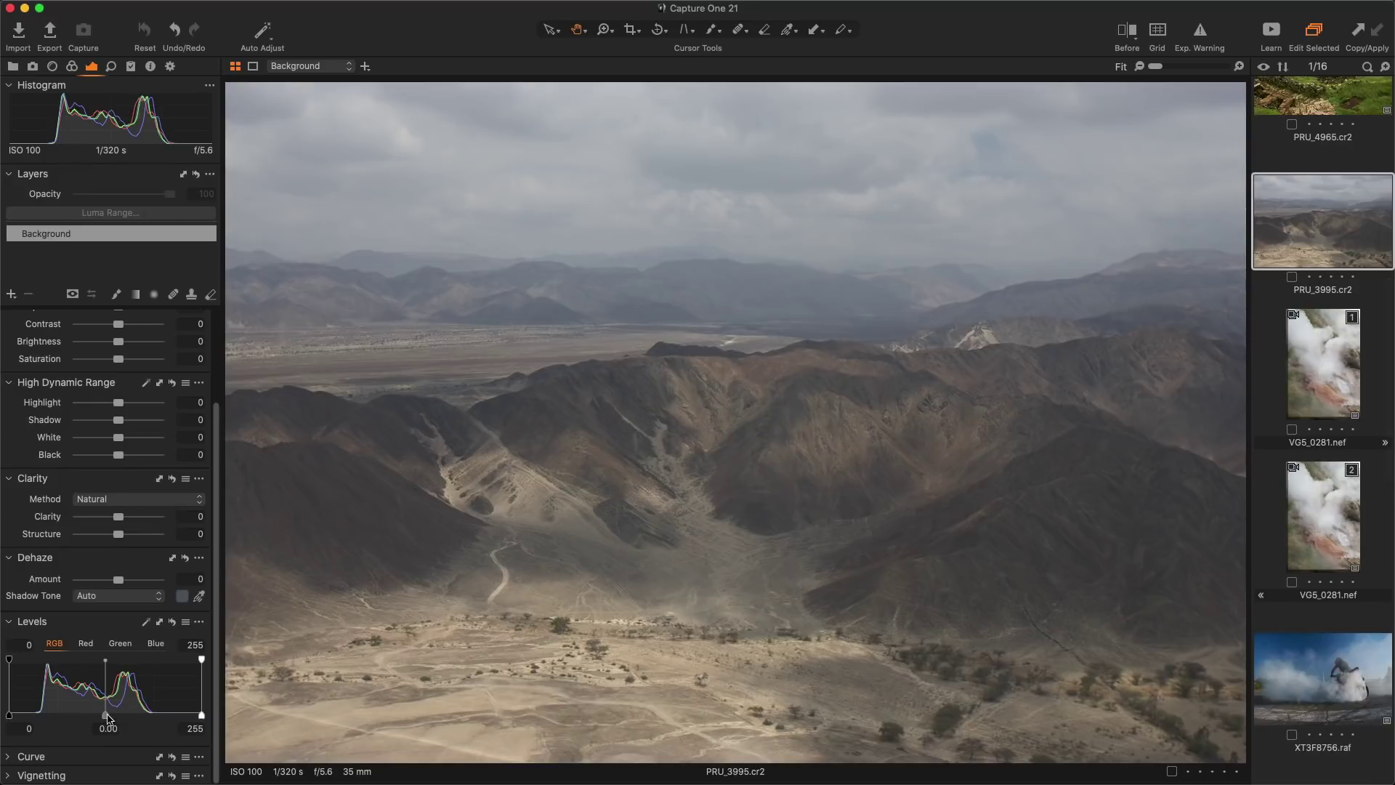
pyautogui.moveTo(19, 717); pyautogui.dragTo(34, 718)
pyautogui.moveTo(198, 715); pyautogui.dragTo(150, 716)
pyautogui.moveTo(118, 579); pyautogui.dragTo(143, 582)
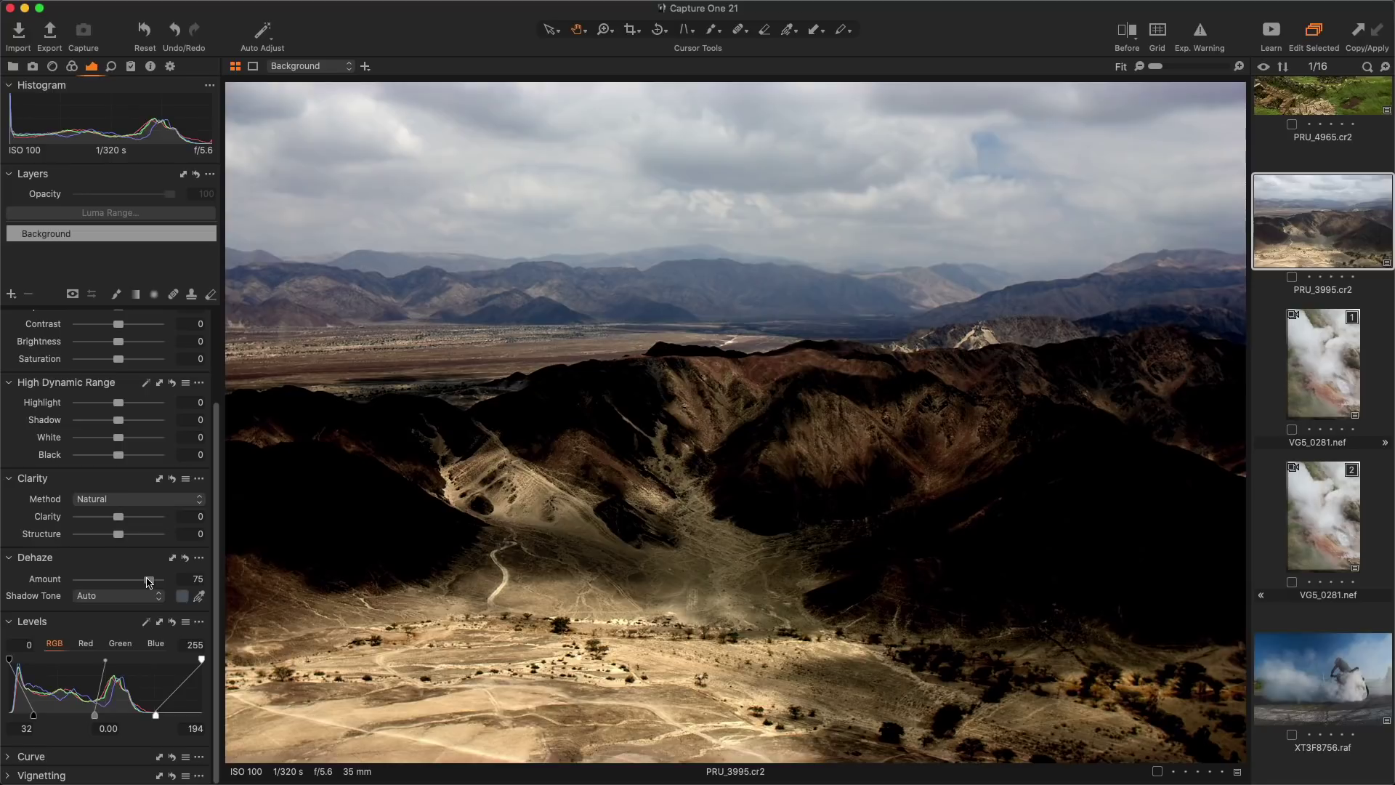
# - Return the Levels black point near 0, set Black 15, then compare both VG5_0281.nef variants
pyautogui.moveTo(34, 718); pyautogui.dragTo(7, 716)
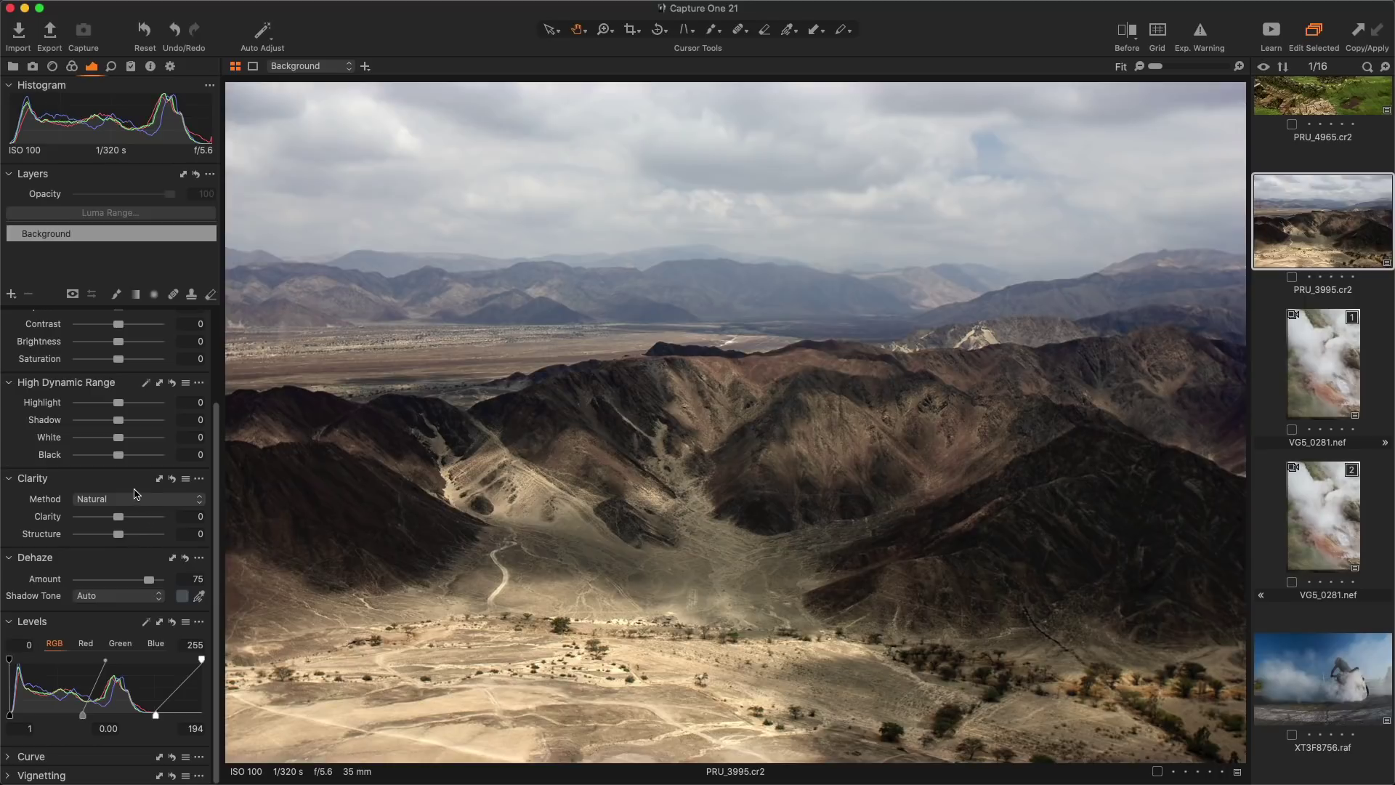
pyautogui.moveTo(120, 457); pyautogui.dragTo(127, 460)
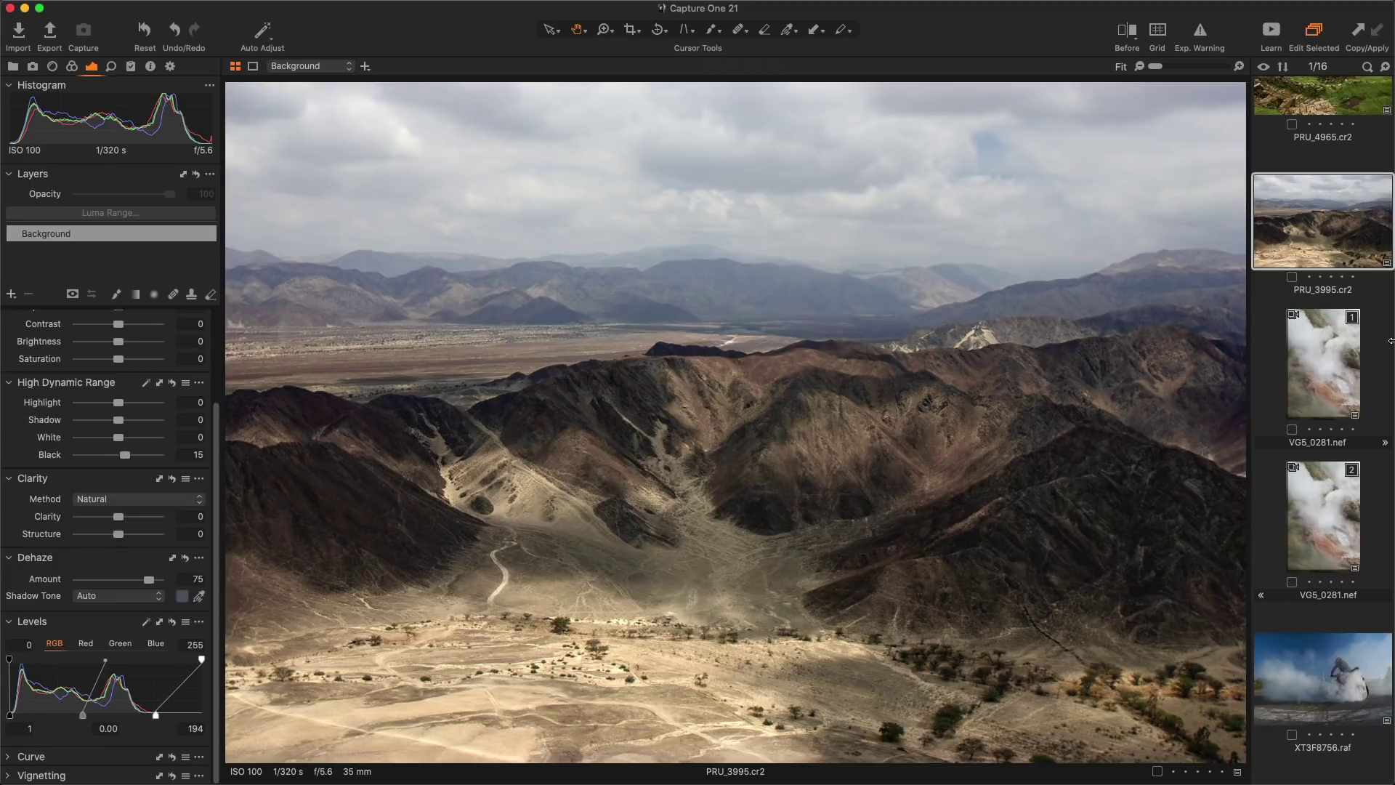
pyautogui.click(1330, 403)
pyautogui.keyDown('super'); pyautogui.click(1313, 509); pyautogui.keyUp('super')
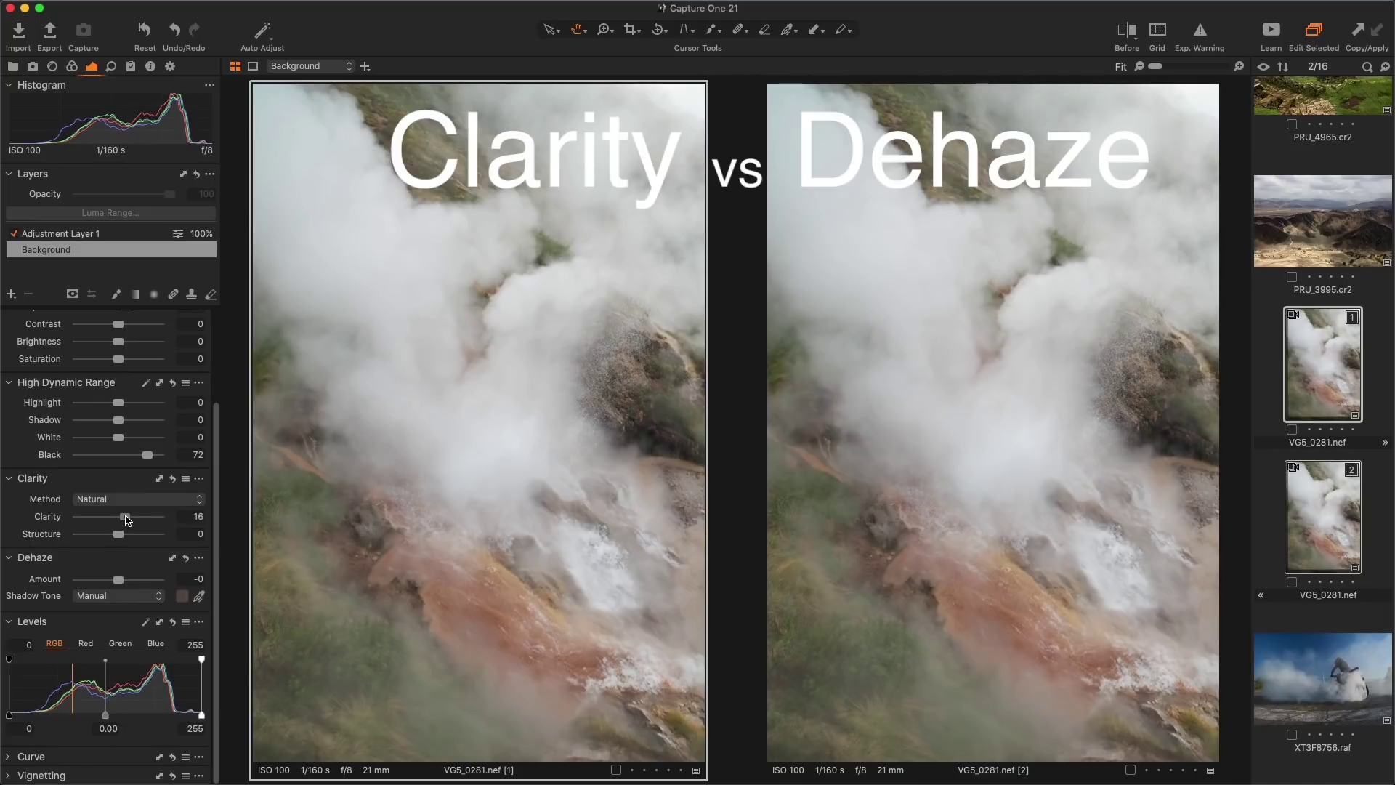
# - Give the first VG5_0281.nef variant Clarity 100, and the second Dehaze 100 plus Clarity 100
pyautogui.moveTo(126, 517); pyautogui.dragTo(166, 519)
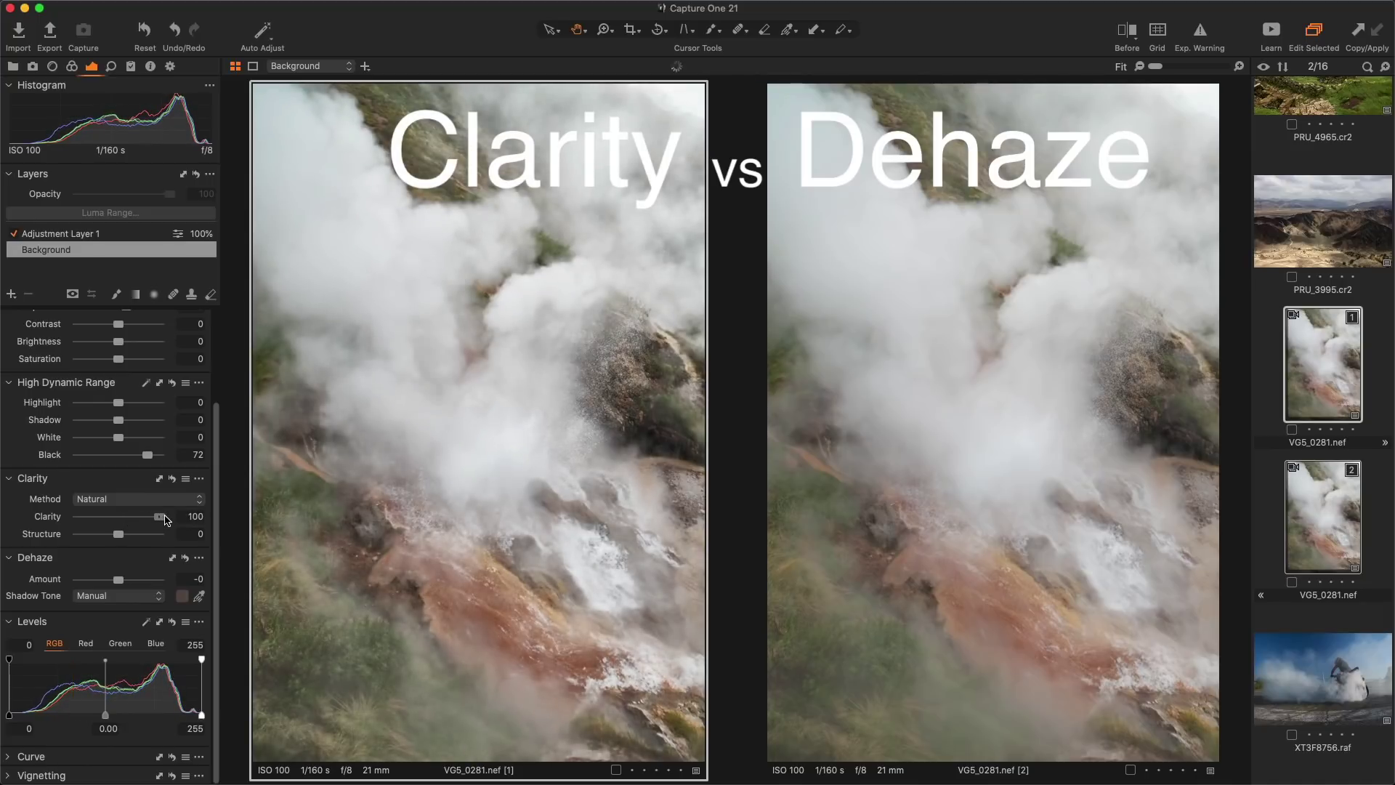
pyautogui.click(859, 477)
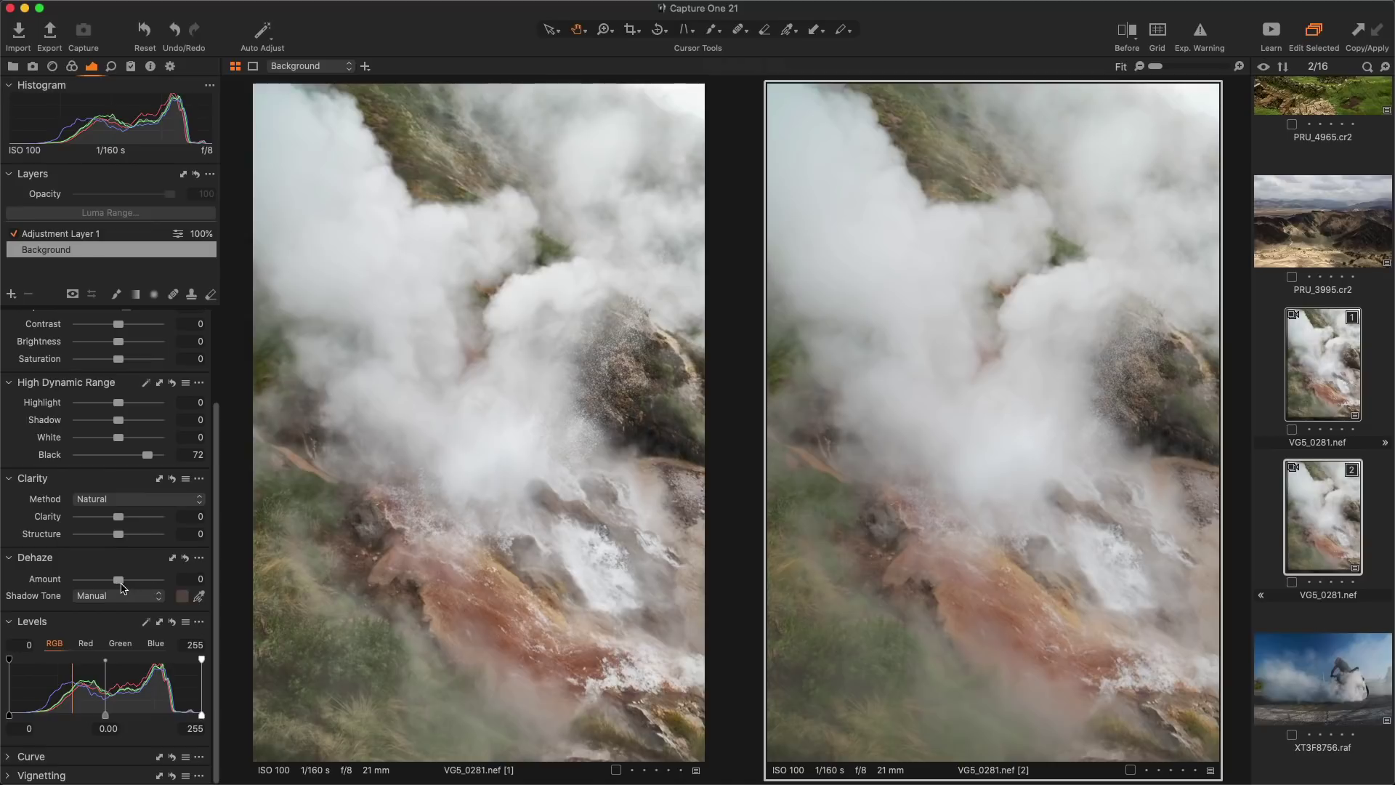
pyautogui.moveTo(122, 581); pyautogui.dragTo(167, 579)
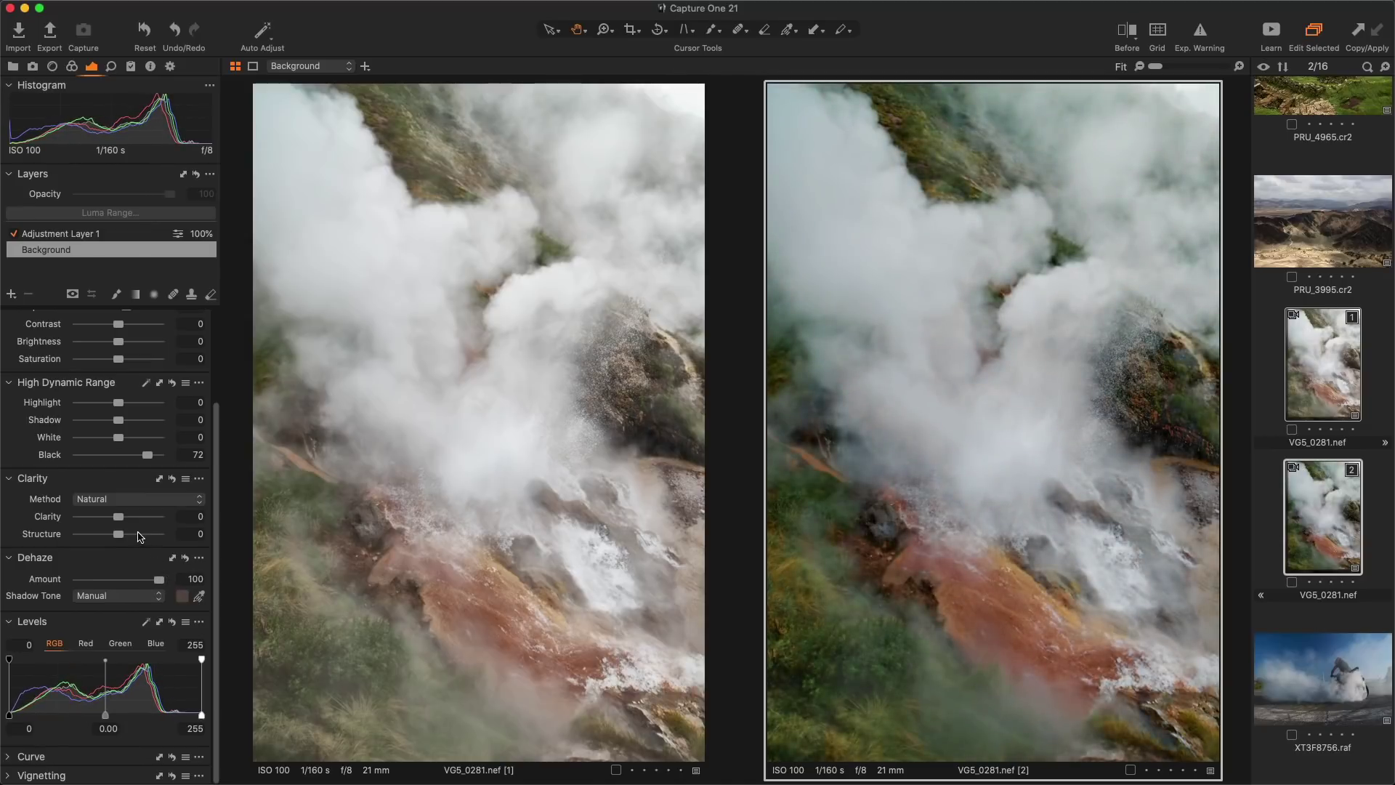
pyautogui.moveTo(124, 521); pyautogui.dragTo(172, 521)
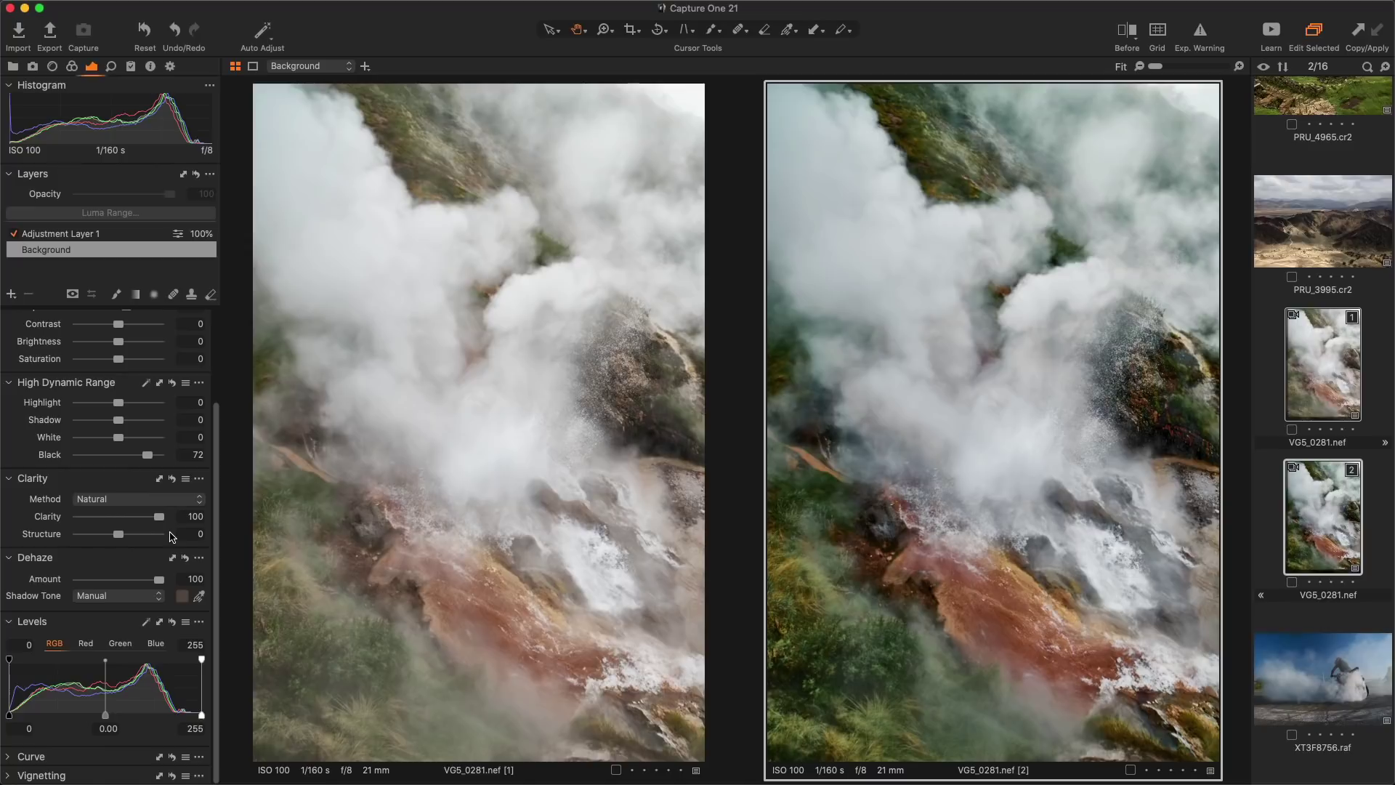
# - Make the XT3F8756.raf motorcycle photo hazier with negative Dehaze and boost its Clarity
pyautogui.click(1318, 677)
pyautogui.scroll(-6, 1317, 677)
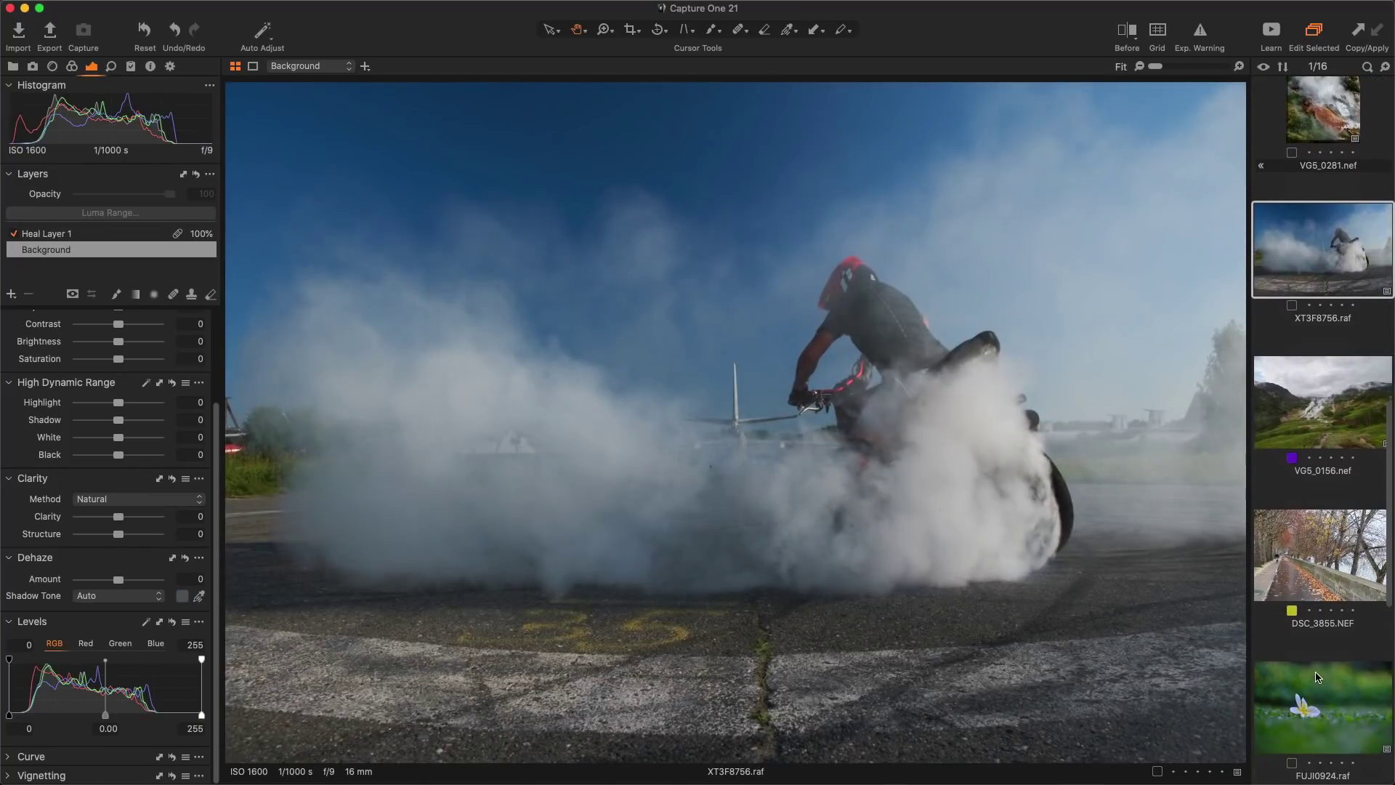
pyautogui.scroll(-2, 1319, 677)
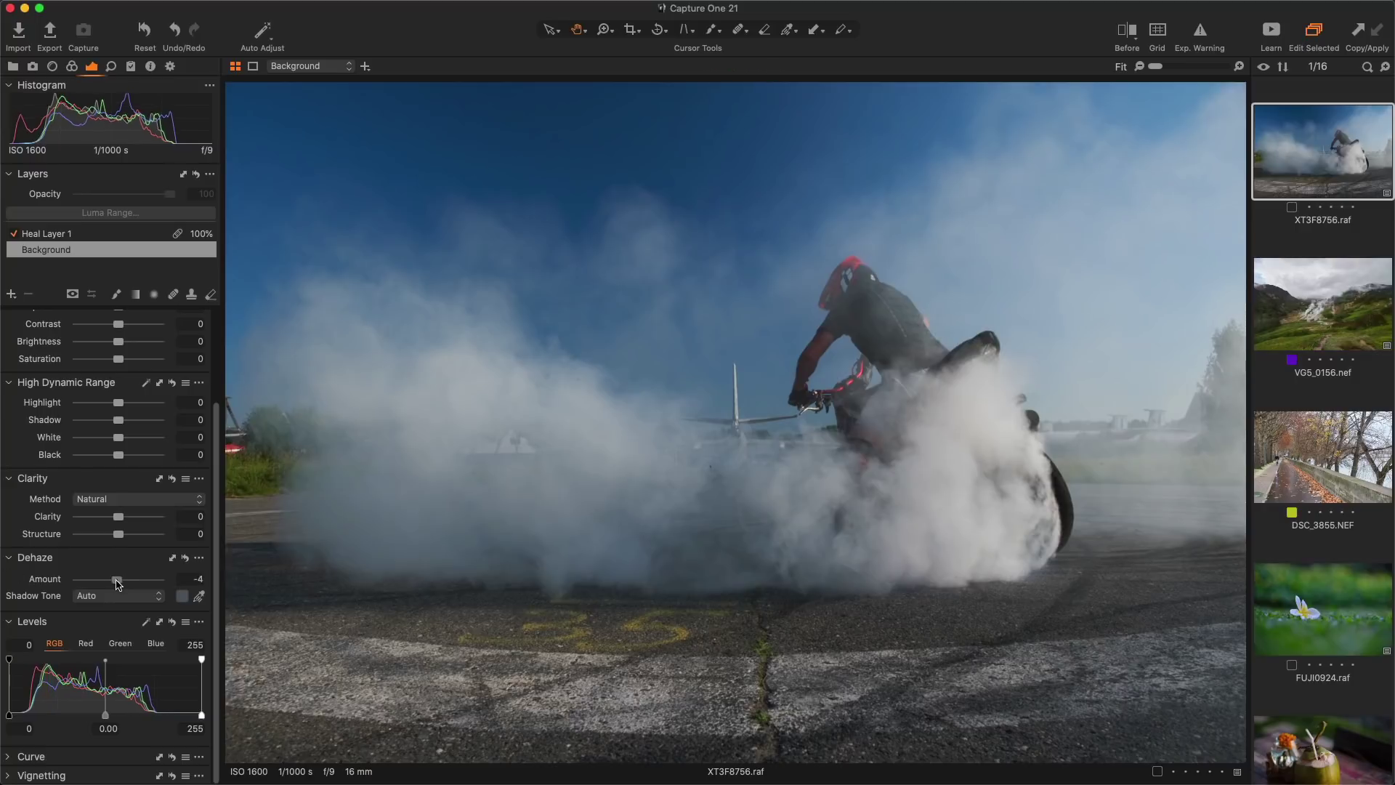
pyautogui.moveTo(119, 579); pyautogui.dragTo(93, 583)
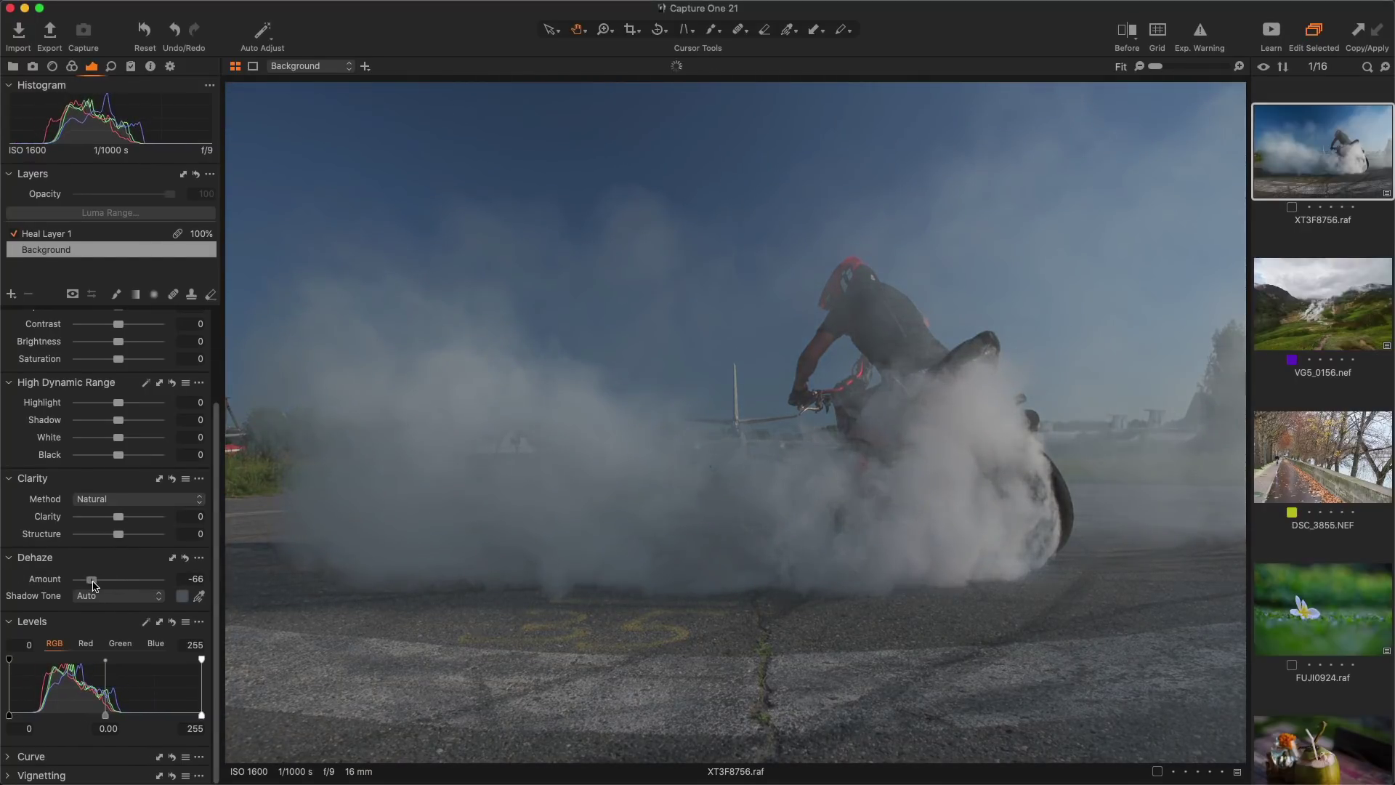
pyautogui.moveTo(118, 515); pyautogui.dragTo(144, 519)
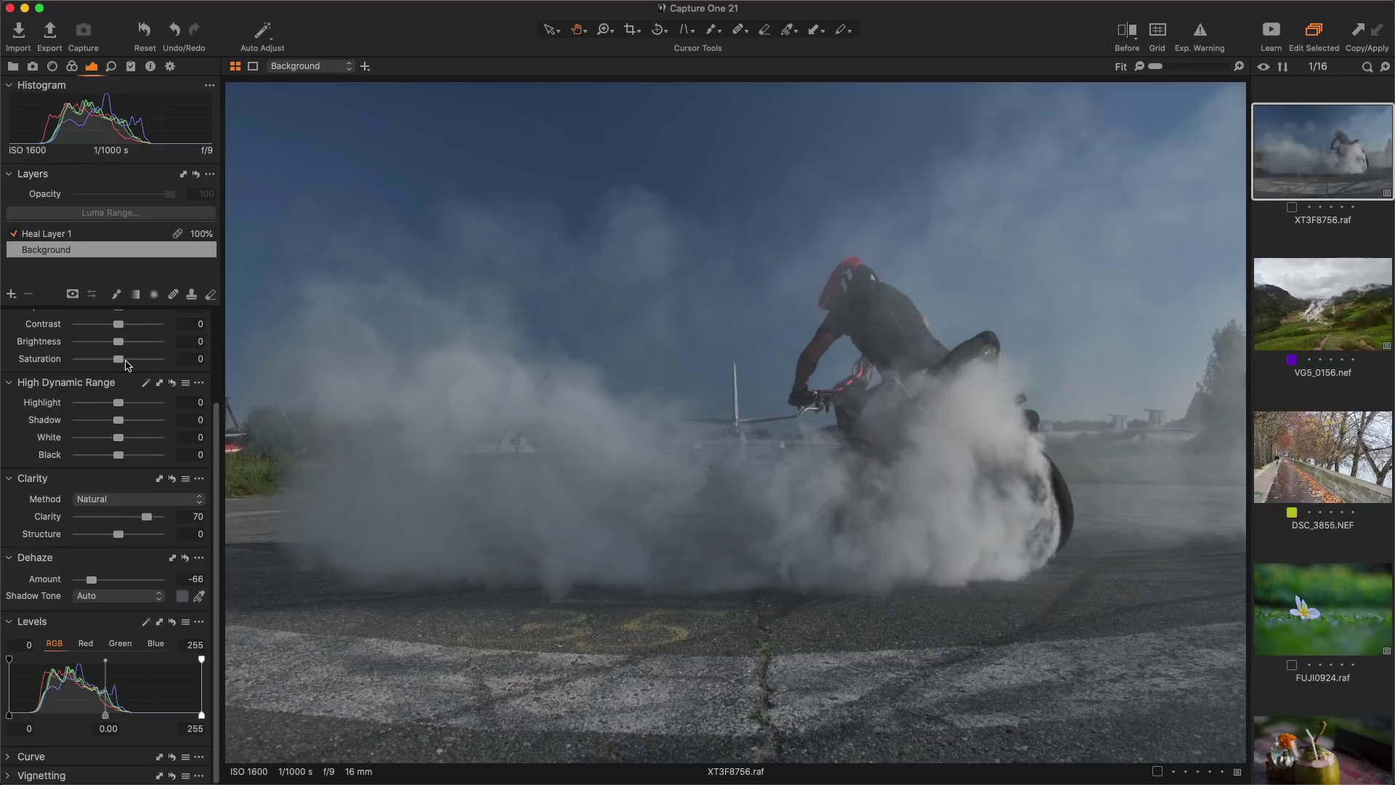
pyautogui.scroll(2, 126, 364)
pyautogui.moveTo(120, 393); pyautogui.dragTo(128, 393)
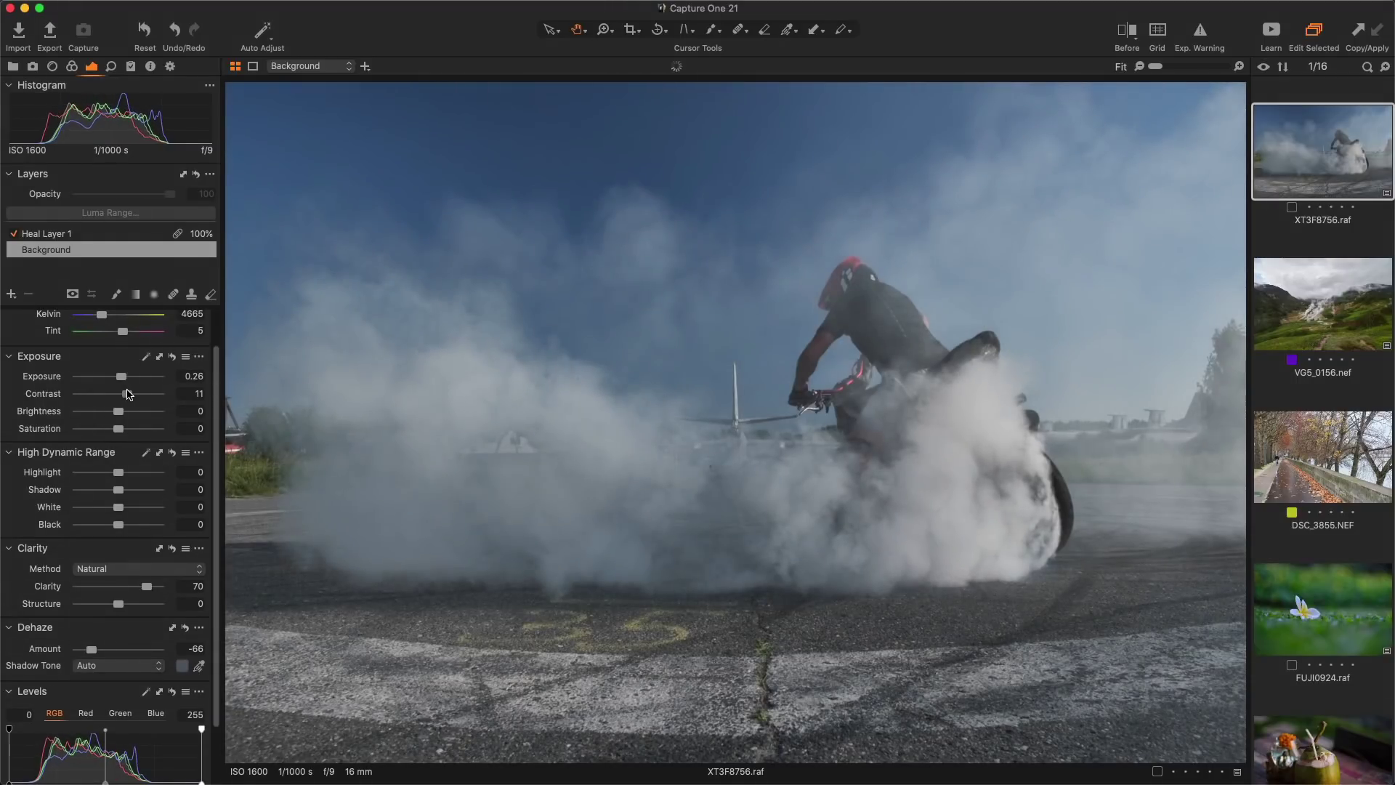
# - Brush a mask over both mountains in VG5_0156.nef with Dehaze -54, then open DSC_3855.NEF
pyautogui.click(1305, 318)
pyautogui.press('b')
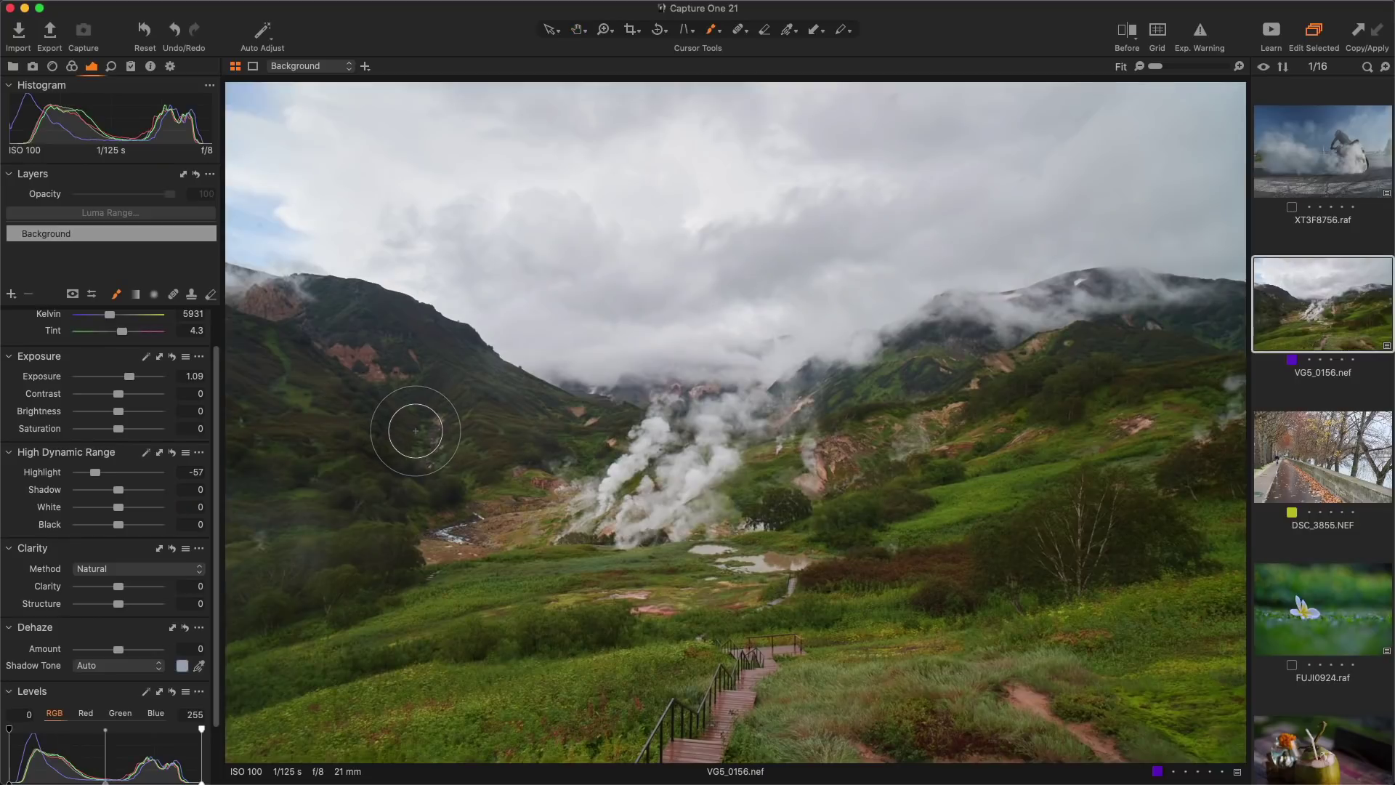
pyautogui.moveTo(372, 459)
pyautogui.mouseDown()
pyautogui.moveTo(327, 500)
pyautogui.moveTo(320, 438)
pyautogui.moveTo(293, 406)
pyautogui.moveTo(406, 322)
pyautogui.moveTo(517, 413)
pyautogui.moveTo(556, 418)
pyautogui.moveTo(365, 484)
pyautogui.mouseUp()
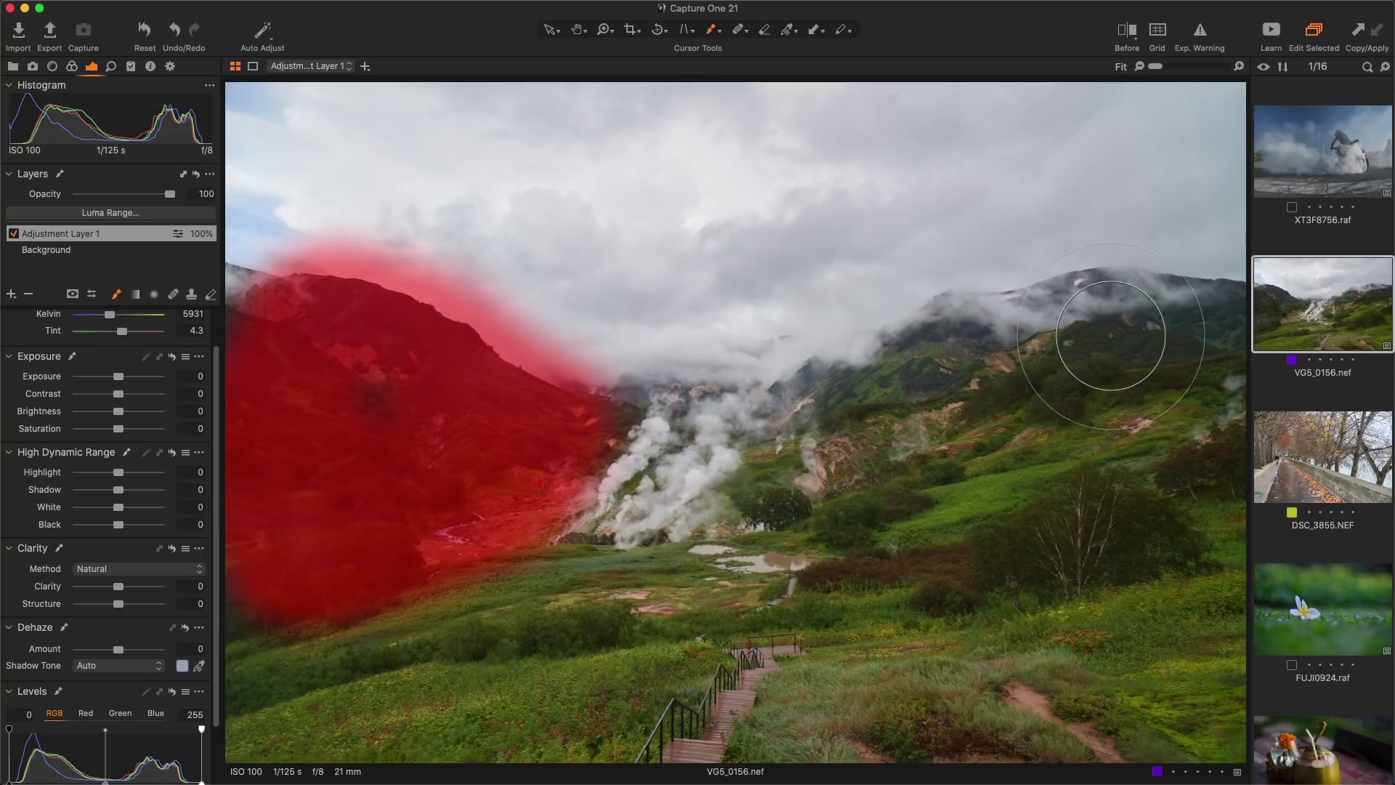
pyautogui.moveTo(1111, 342)
pyautogui.mouseDown()
pyautogui.moveTo(927, 408)
pyautogui.moveTo(1219, 350)
pyautogui.moveTo(990, 420)
pyautogui.moveTo(1114, 514)
pyautogui.moveTo(835, 508)
pyautogui.mouseUp()
pyautogui.moveTo(118, 649); pyautogui.dragTo(96, 660)
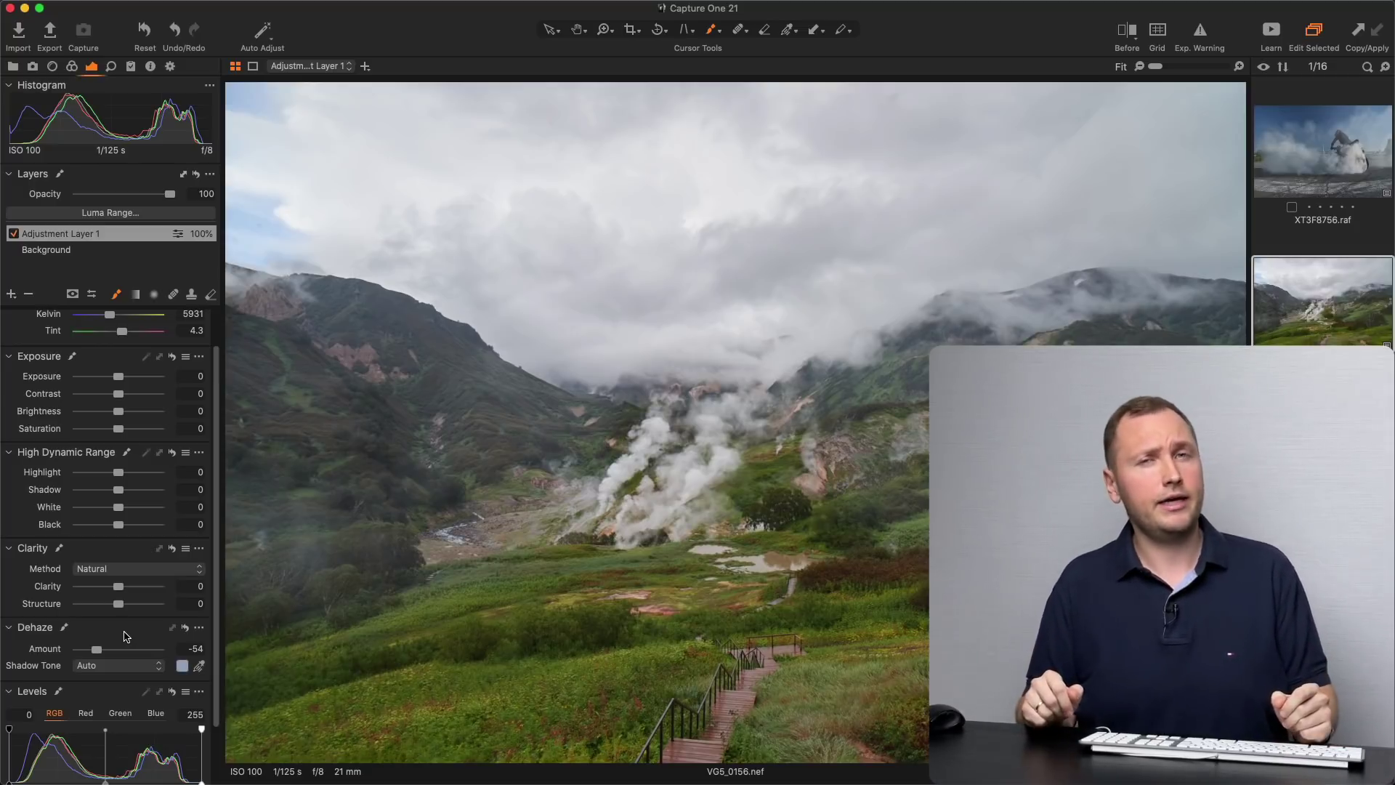
pyautogui.press('h')
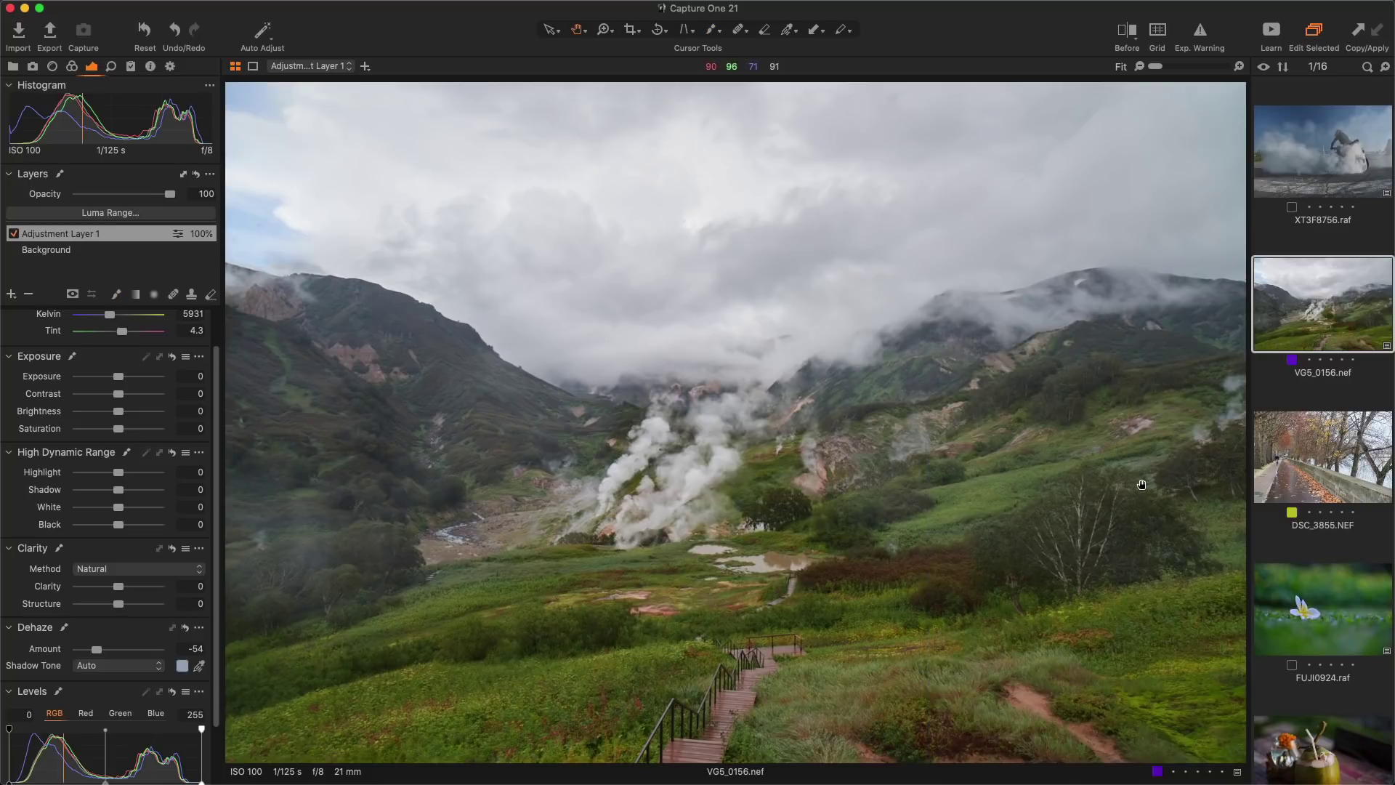
pyautogui.click(1286, 452)
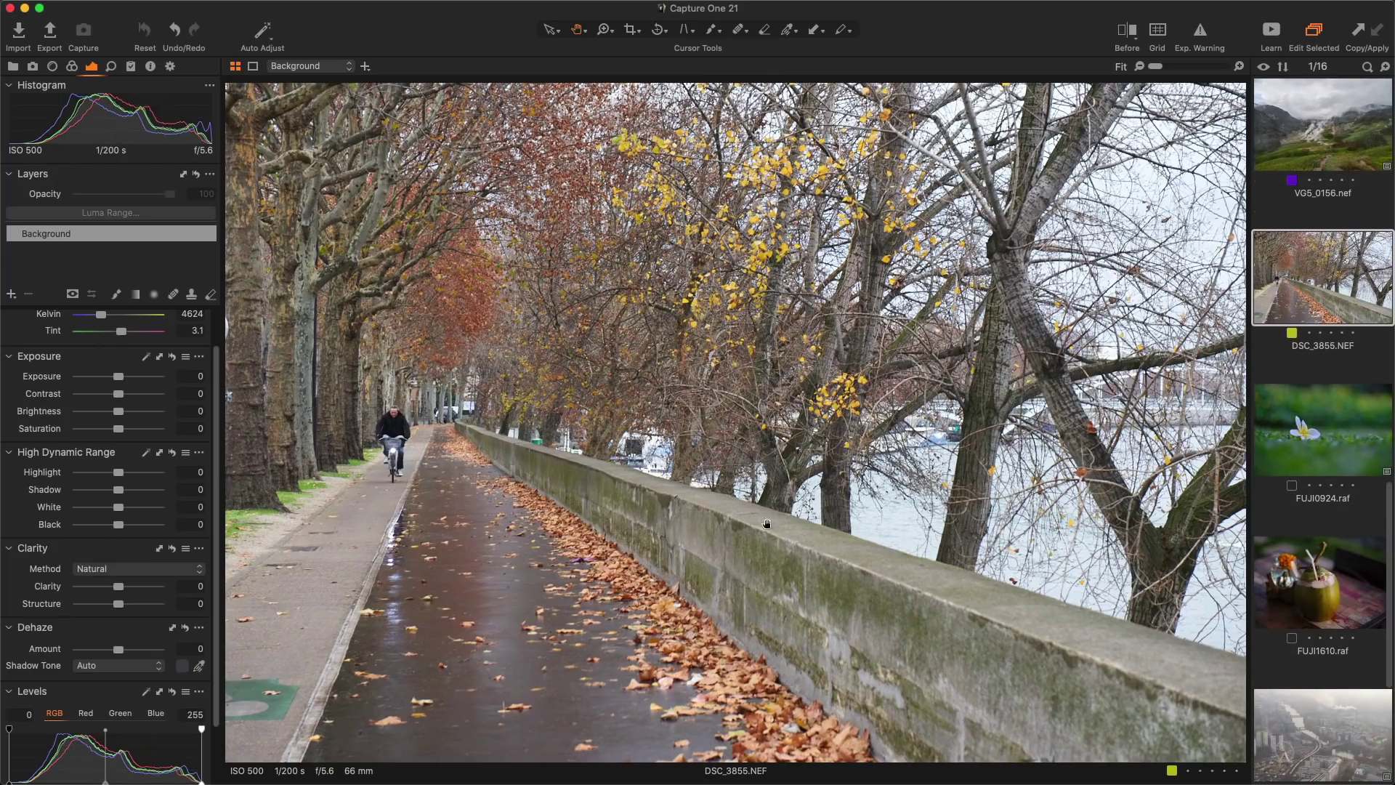
# - Clear some haze from DSC_3855, then give FUJI0924 Dehaze 58 with a picked green shadow tone
pyautogui.moveTo(118, 649); pyautogui.dragTo(134, 653)
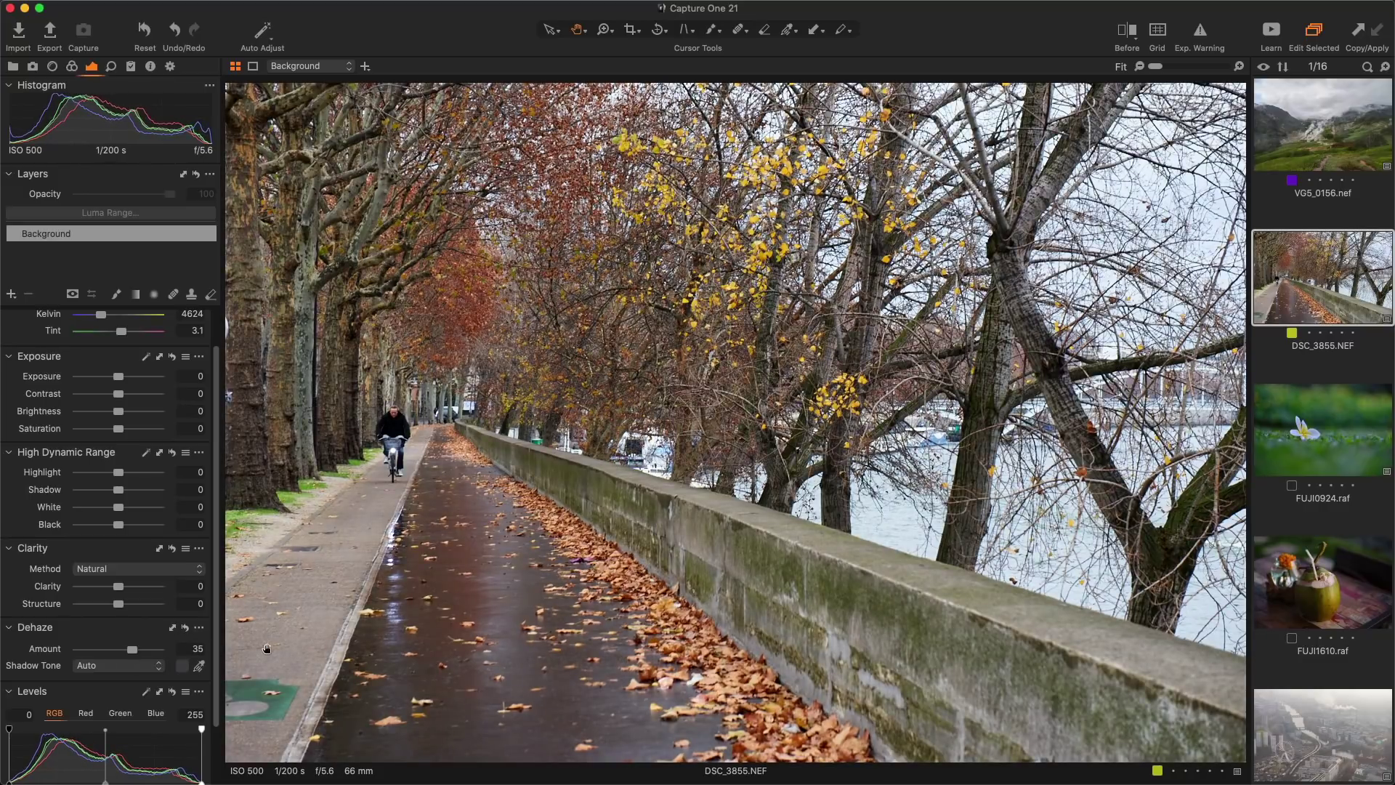
pyautogui.click(1314, 430)
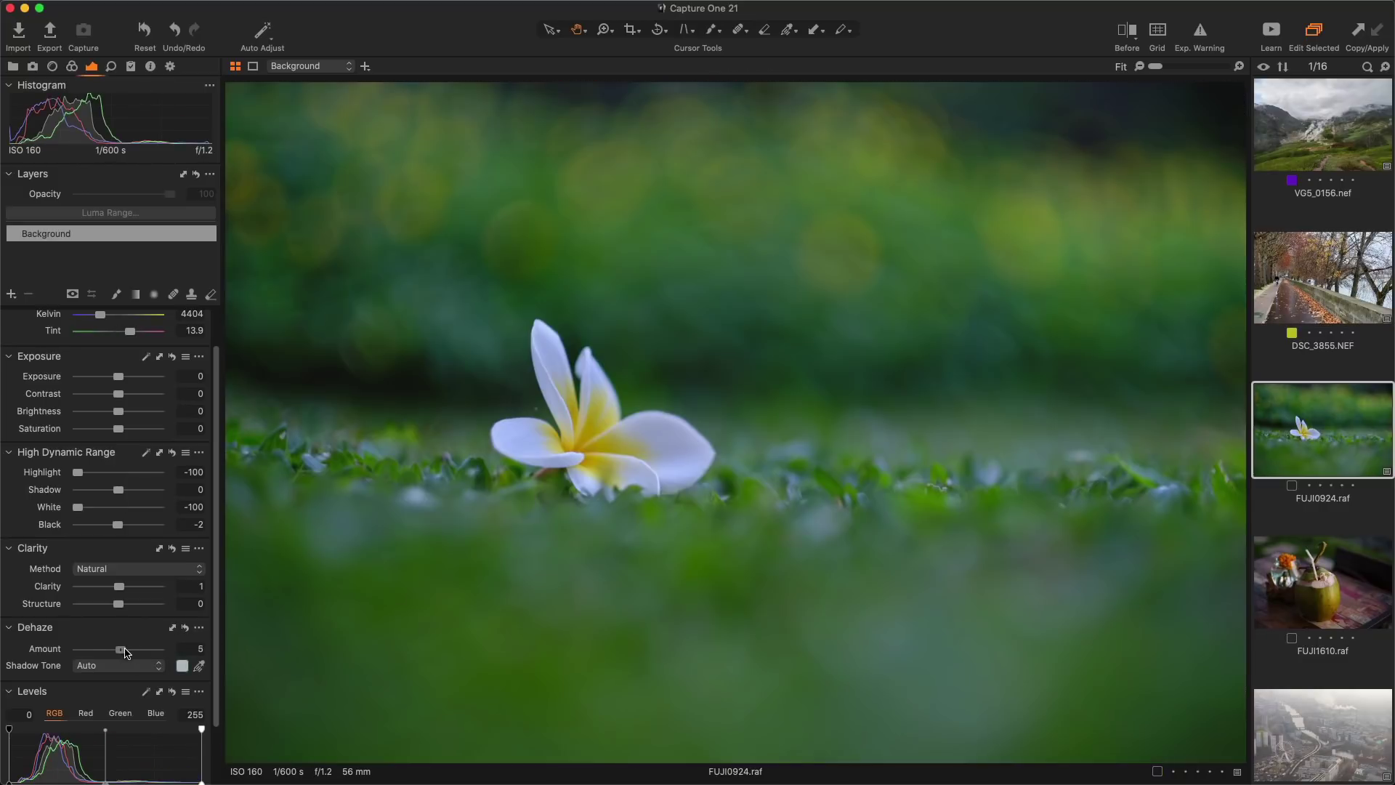
pyautogui.moveTo(125, 651); pyautogui.dragTo(148, 652)
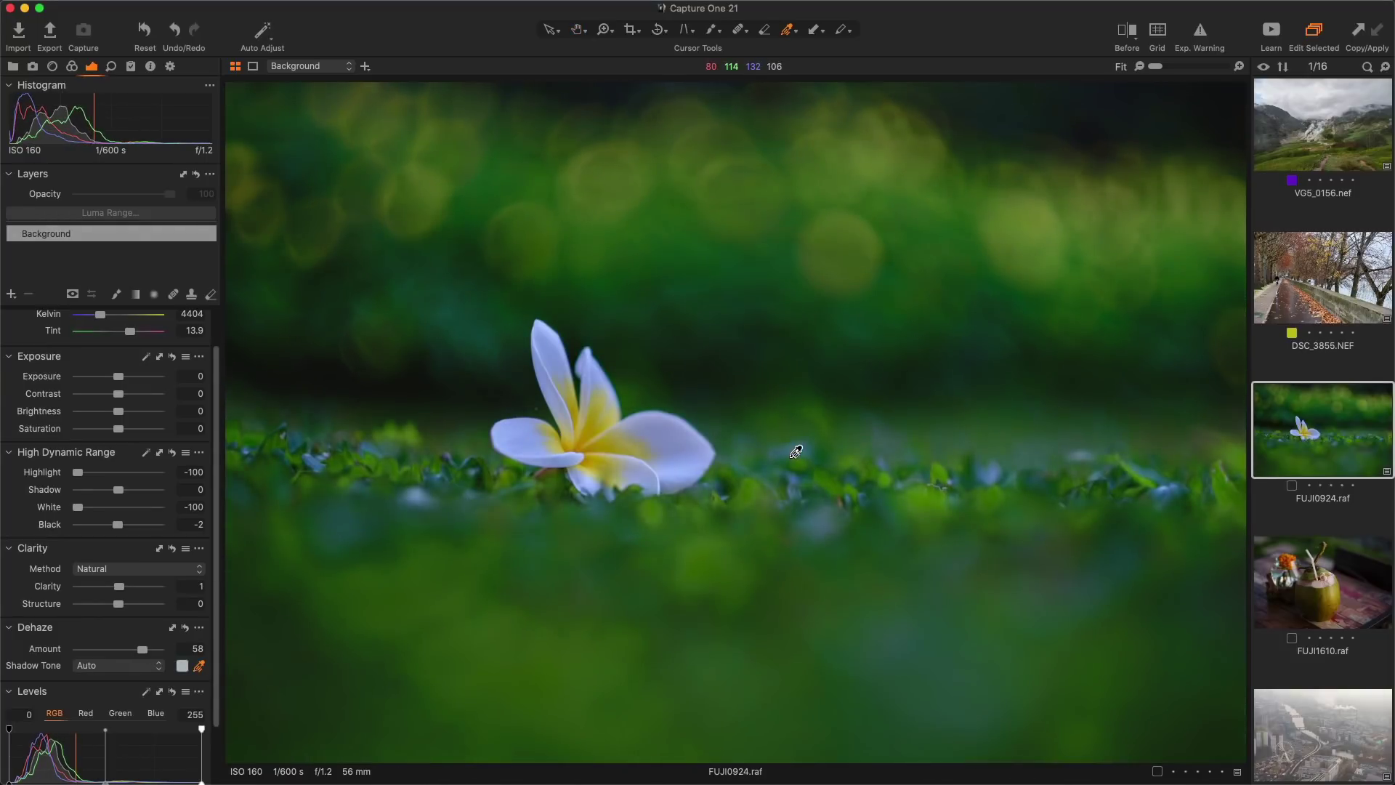
pyautogui.click(704, 507)
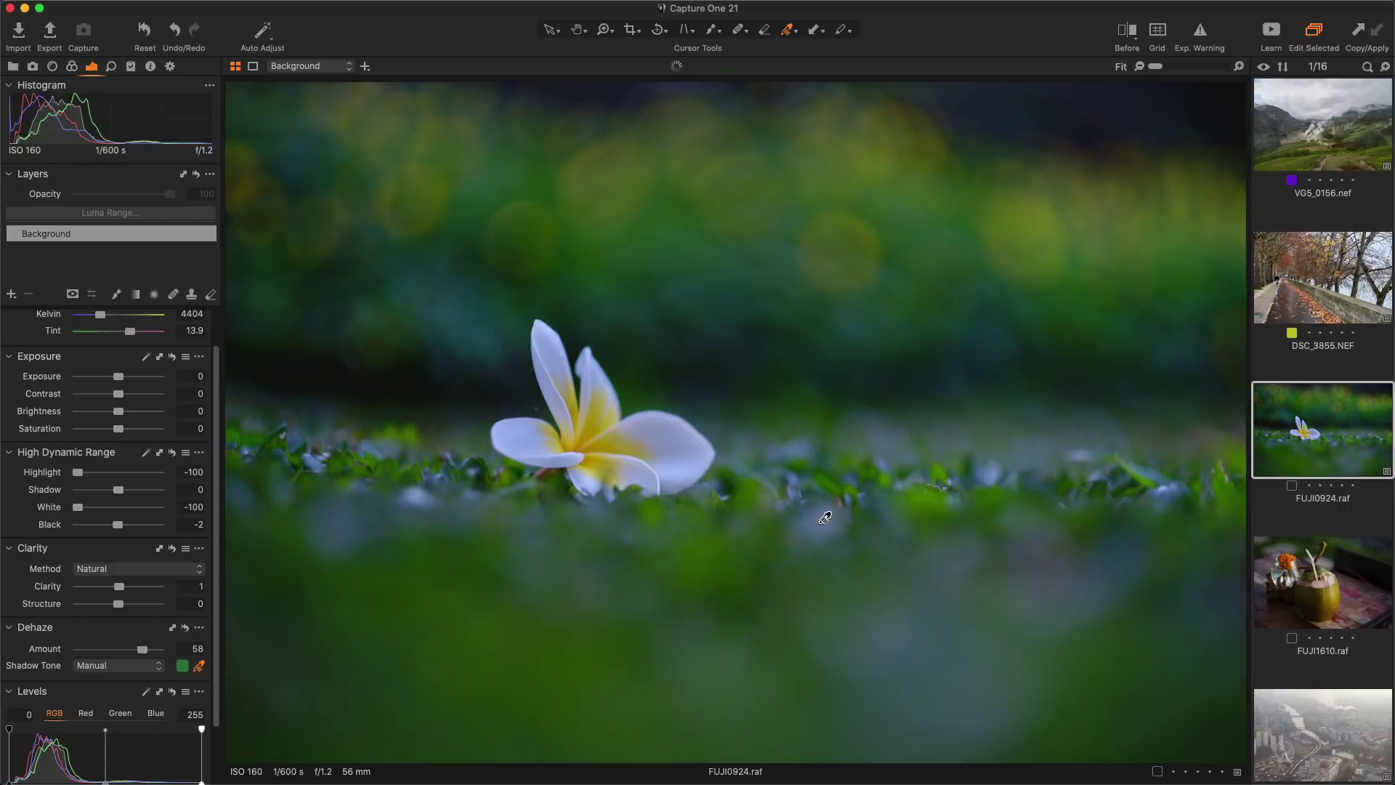
pyautogui.click(931, 499)
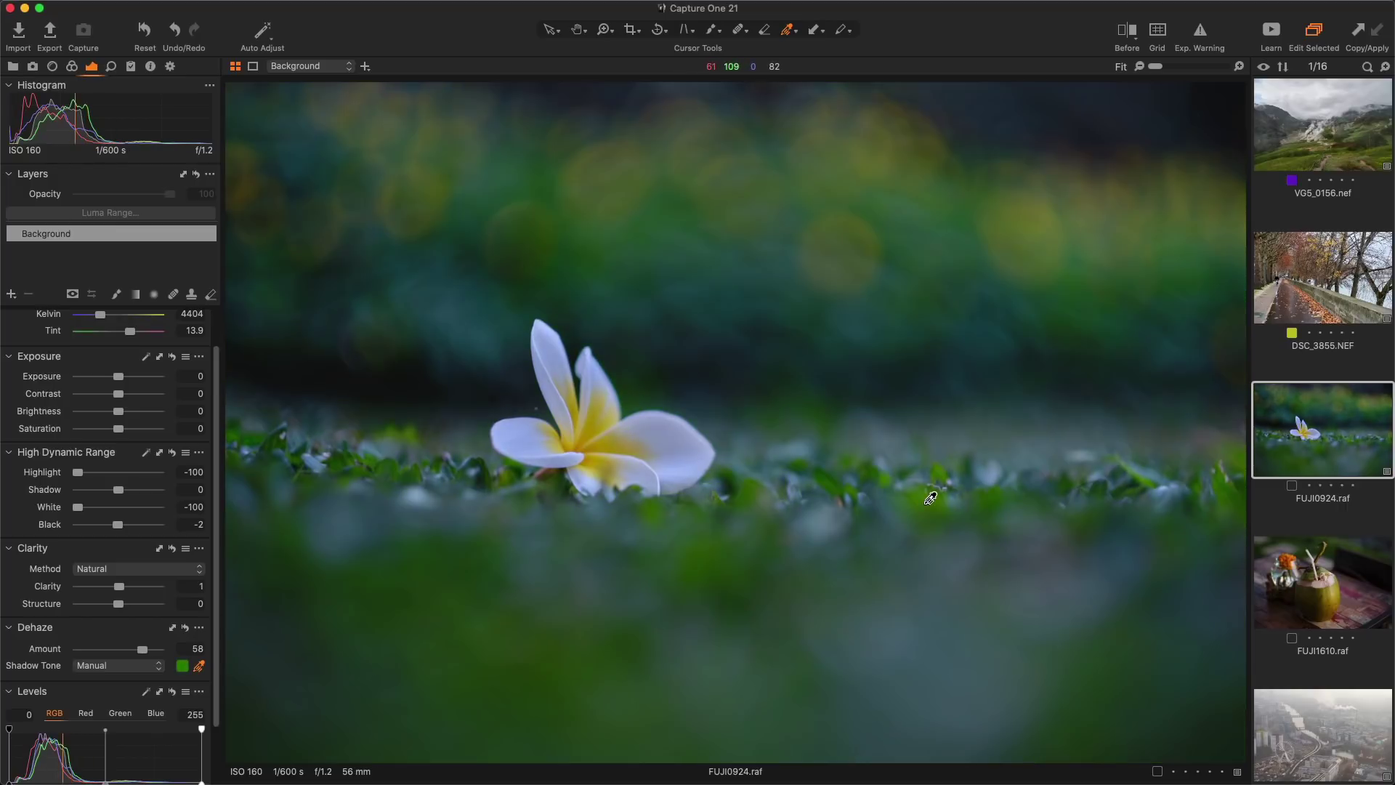
# - Set Dehaze 100 on the FUJI1610.raf coconut photo and zoom in to check detail
pyautogui.click(1308, 592)
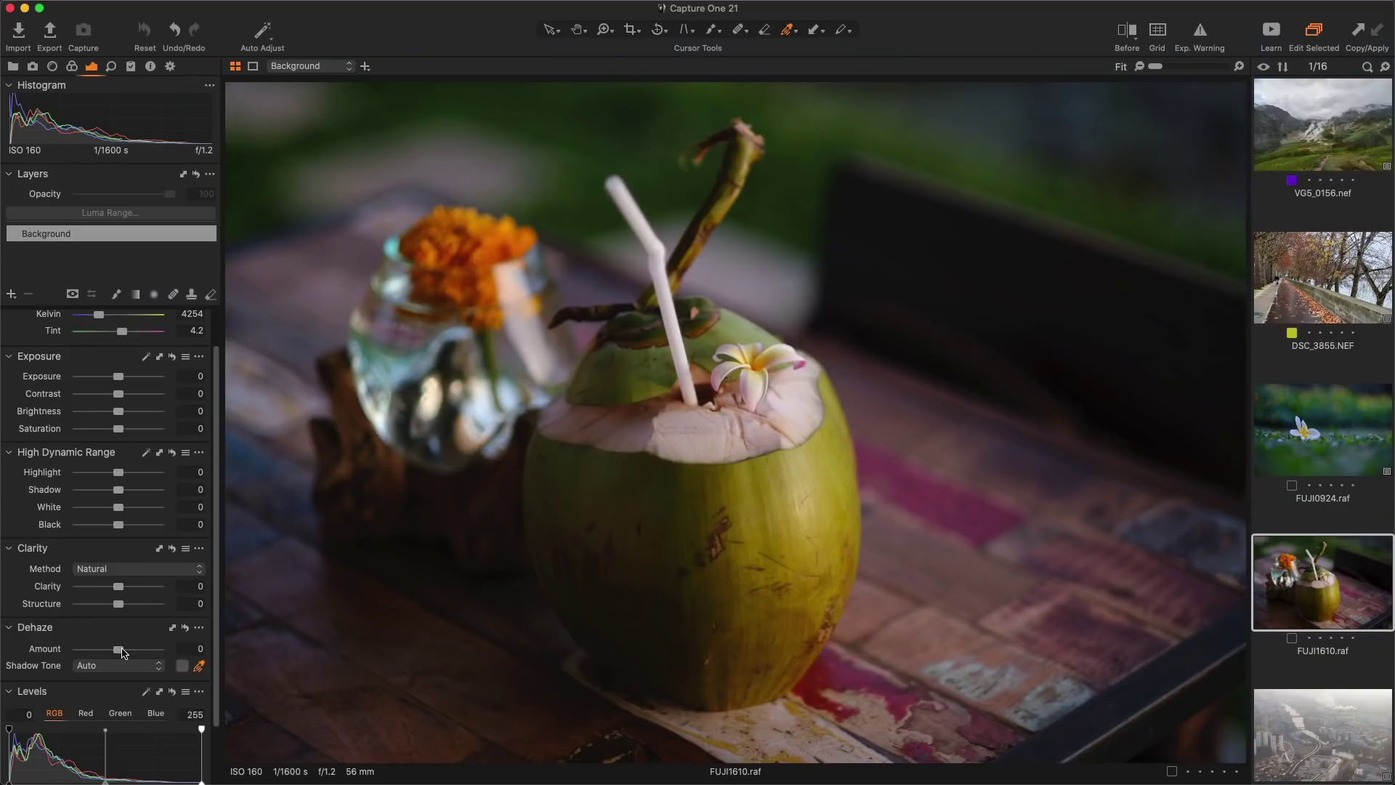
pyautogui.moveTo(122, 652); pyautogui.dragTo(171, 652)
pyautogui.click(350, 250)
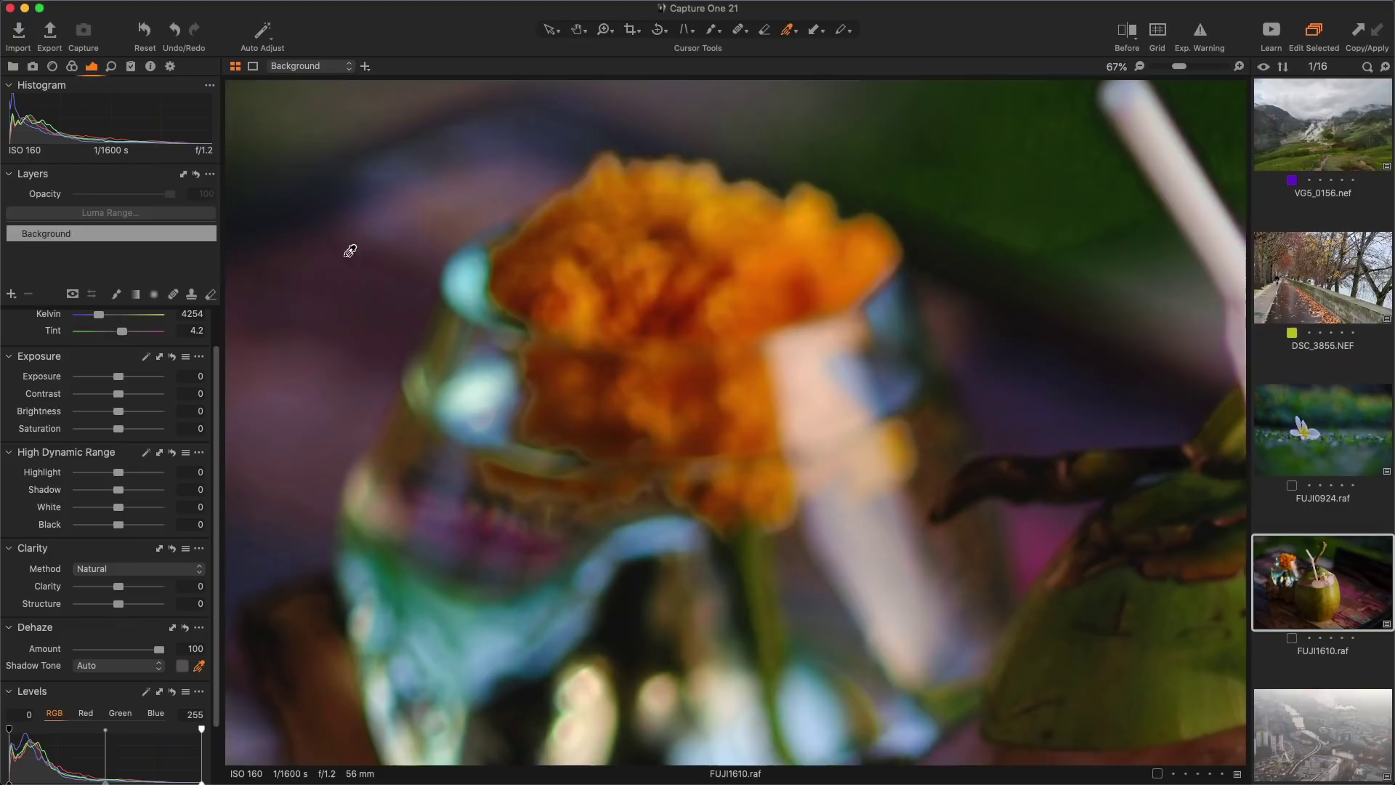
pyautogui.click(352, 269)
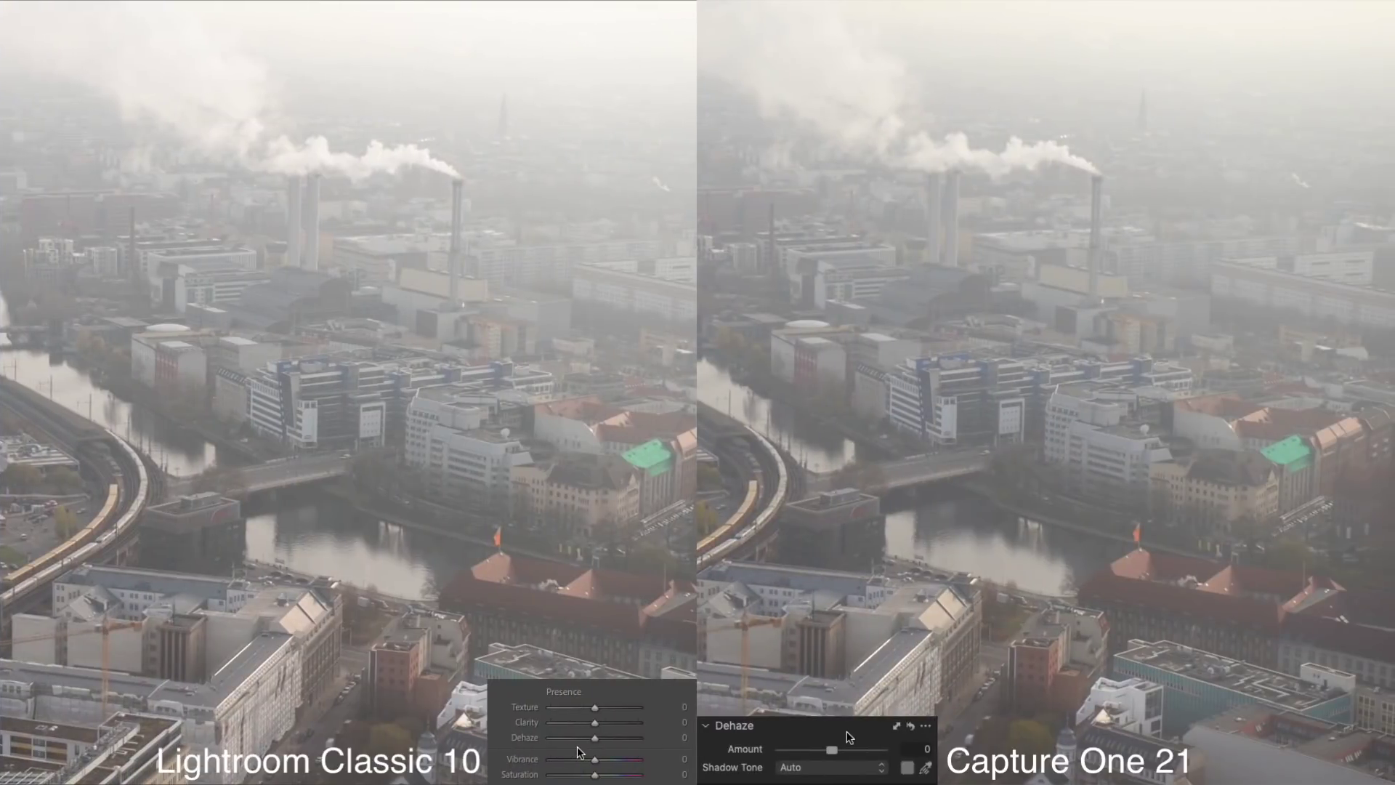
# - Push Dehaze to maximum on the hazy city photo in both Lightroom Classic and Capture One
pyautogui.moveTo(594, 738); pyautogui.dragTo(599, 738)
pyautogui.moveTo(832, 749); pyautogui.dragTo(837, 752)
pyautogui.moveTo(599, 738); pyautogui.dragTo(601, 739)
pyautogui.moveTo(837, 752); pyautogui.dragTo(841, 754)
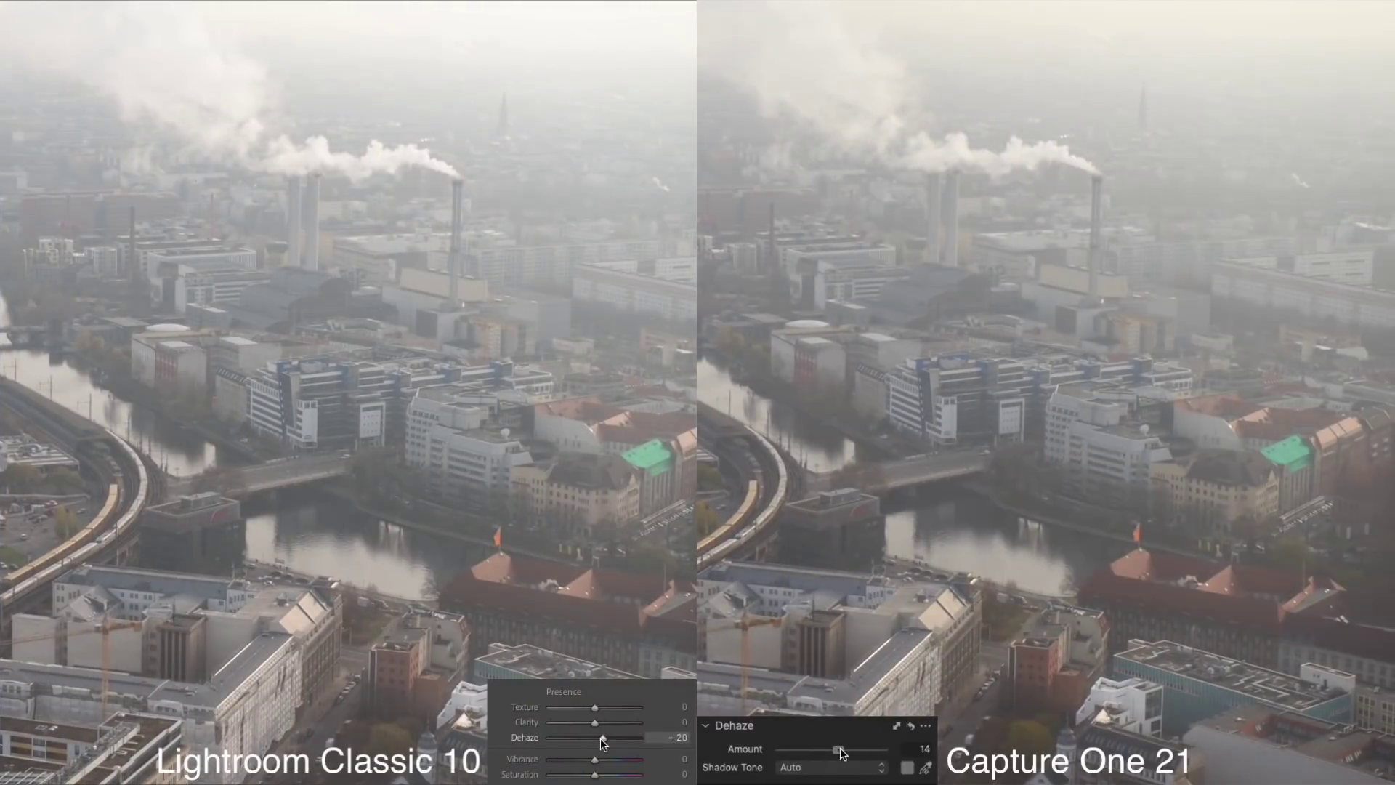
pyautogui.moveTo(600, 738); pyautogui.dragTo(603, 738)
pyautogui.moveTo(841, 754); pyautogui.dragTo(846, 754)
pyautogui.moveTo(603, 738); pyautogui.dragTo(608, 739)
pyautogui.moveTo(846, 754); pyautogui.dragTo(852, 754)
pyautogui.moveTo(608, 738); pyautogui.dragTo(608, 738)
pyautogui.moveTo(852, 753); pyautogui.dragTo(855, 753)
pyautogui.moveTo(609, 738); pyautogui.dragTo(612, 739)
pyautogui.moveTo(856, 753); pyautogui.dragTo(877, 754)
pyautogui.moveTo(614, 738); pyautogui.dragTo(622, 738)
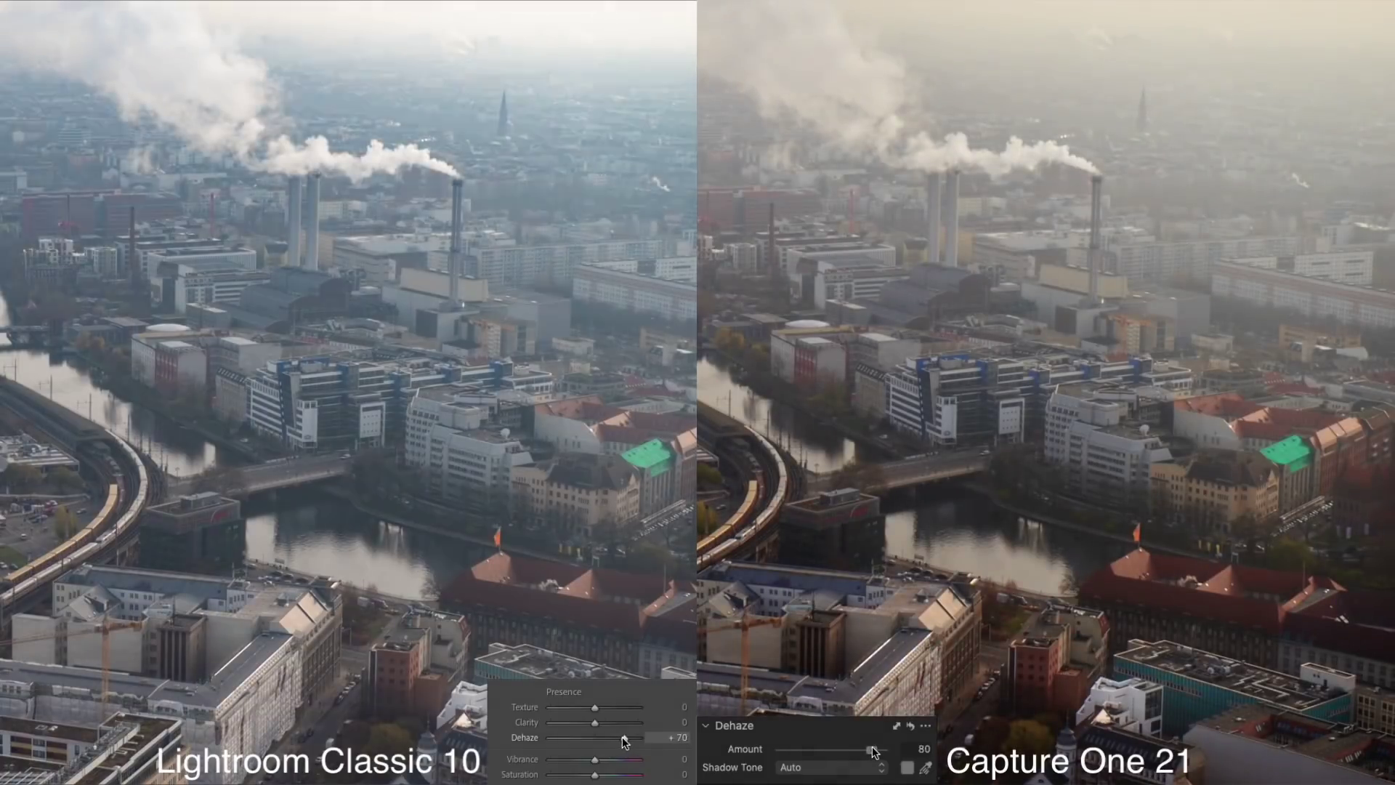
pyautogui.moveTo(877, 753); pyautogui.dragTo(888, 754)
pyautogui.moveTo(622, 738); pyautogui.dragTo(642, 741)
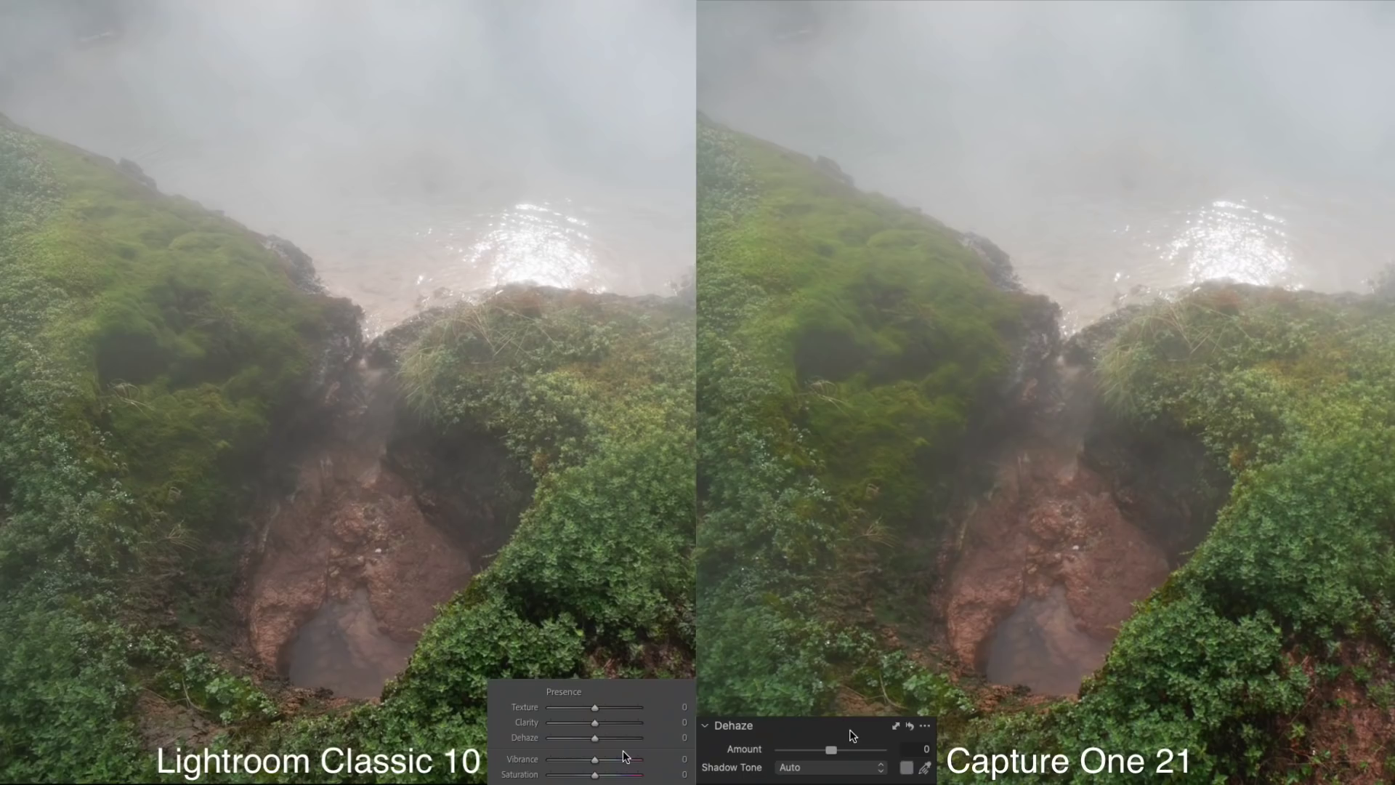
# - Raise Dehaze to 100 on the geyser pool photo in both programs
pyautogui.moveTo(834, 754); pyautogui.dragTo(840, 753)
pyautogui.moveTo(597, 740); pyautogui.dragTo(603, 739)
pyautogui.moveTo(840, 753); pyautogui.dragTo(845, 753)
pyautogui.moveTo(603, 739); pyautogui.dragTo(609, 740)
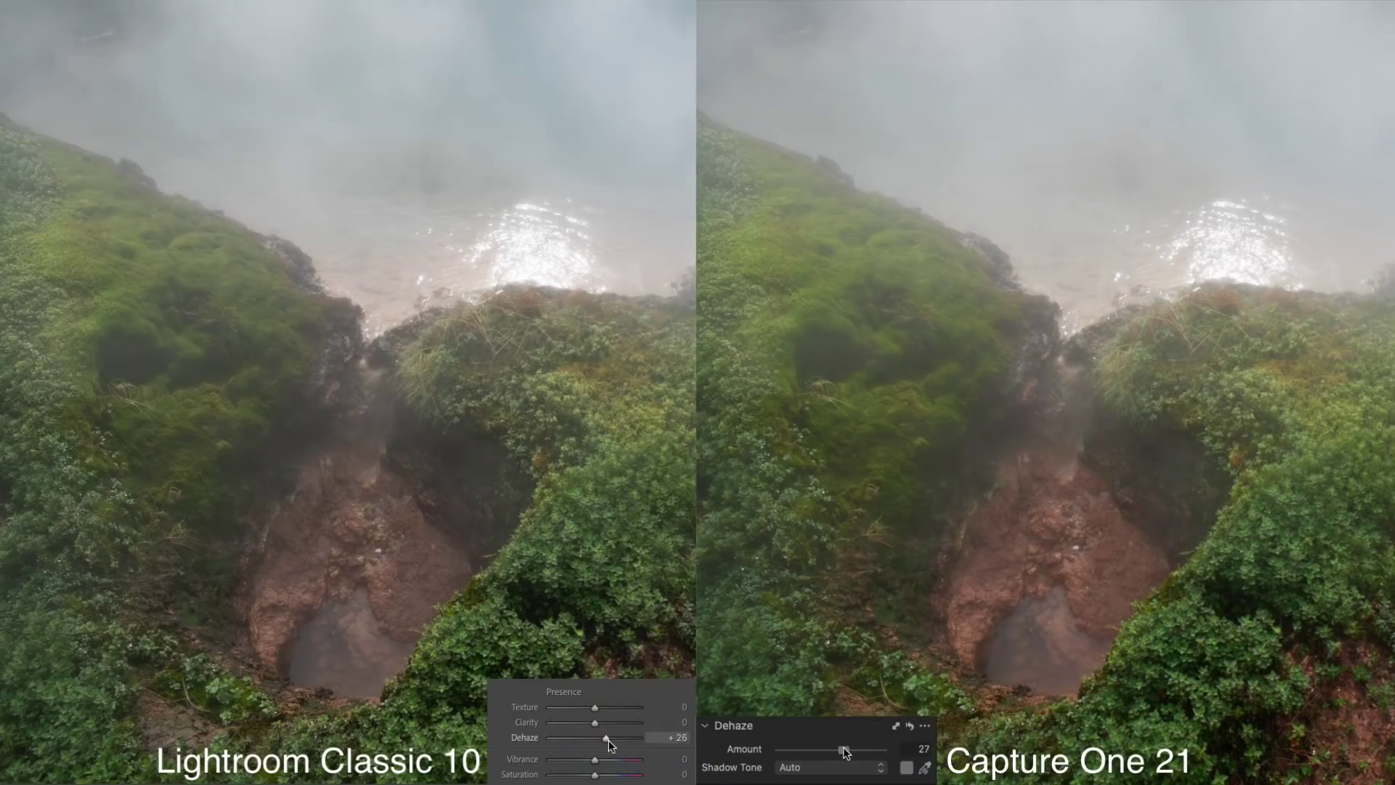
pyautogui.moveTo(845, 754); pyautogui.dragTo(851, 753)
pyautogui.moveTo(608, 739); pyautogui.dragTo(614, 739)
pyautogui.moveTo(851, 754); pyautogui.dragTo(856, 754)
pyautogui.moveTo(613, 739); pyautogui.dragTo(616, 739)
pyautogui.moveTo(856, 754); pyautogui.dragTo(857, 754)
pyautogui.moveTo(616, 739); pyautogui.dragTo(616, 739)
pyautogui.moveTo(857, 754); pyautogui.dragTo(859, 753)
pyautogui.moveTo(617, 739); pyautogui.dragTo(617, 738)
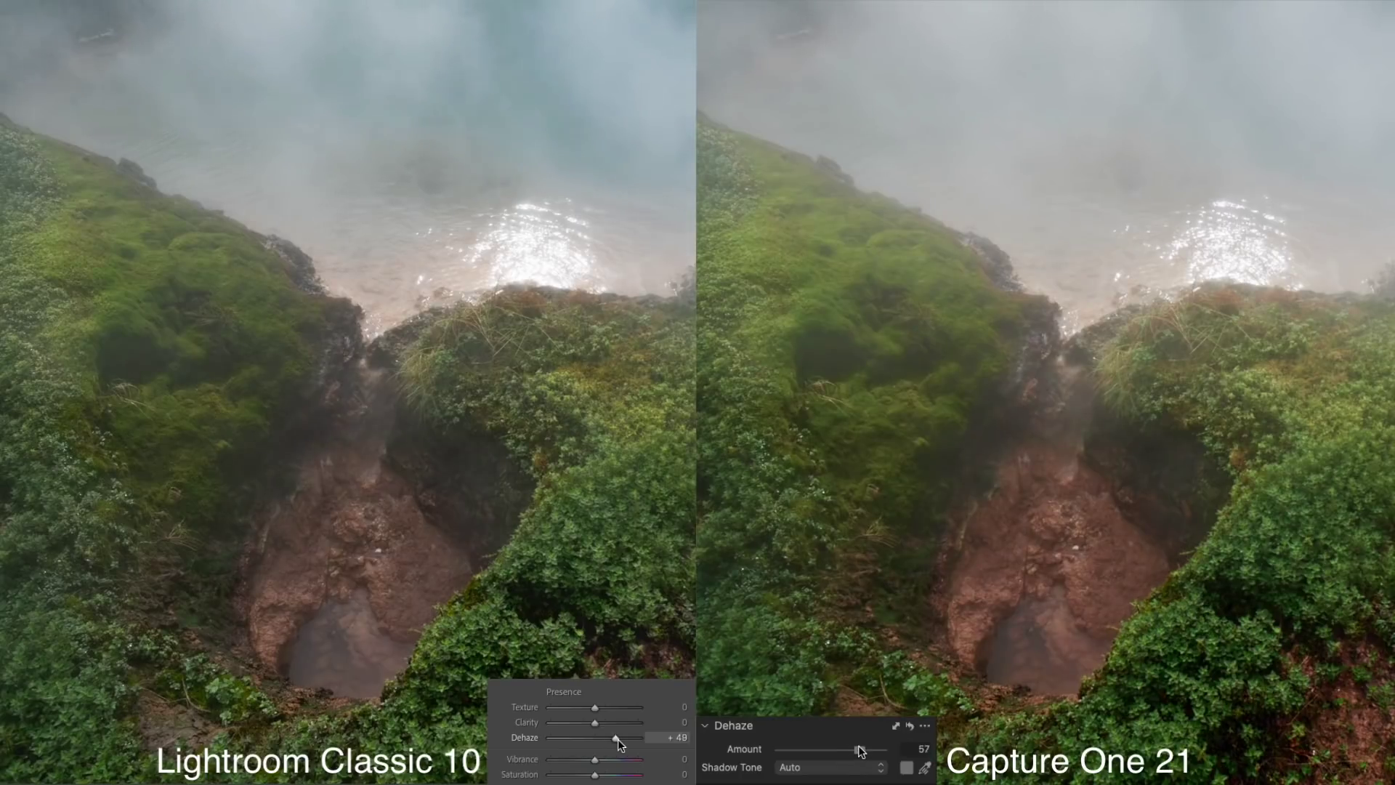
pyautogui.moveTo(859, 754); pyautogui.dragTo(868, 753)
pyautogui.moveTo(617, 739); pyautogui.dragTo(626, 740)
pyautogui.moveTo(868, 754); pyautogui.dragTo(880, 754)
pyautogui.moveTo(626, 739); pyautogui.dragTo(637, 740)
pyautogui.moveTo(881, 754); pyautogui.dragTo(888, 753)
pyautogui.moveTo(637, 740); pyautogui.dragTo(647, 740)
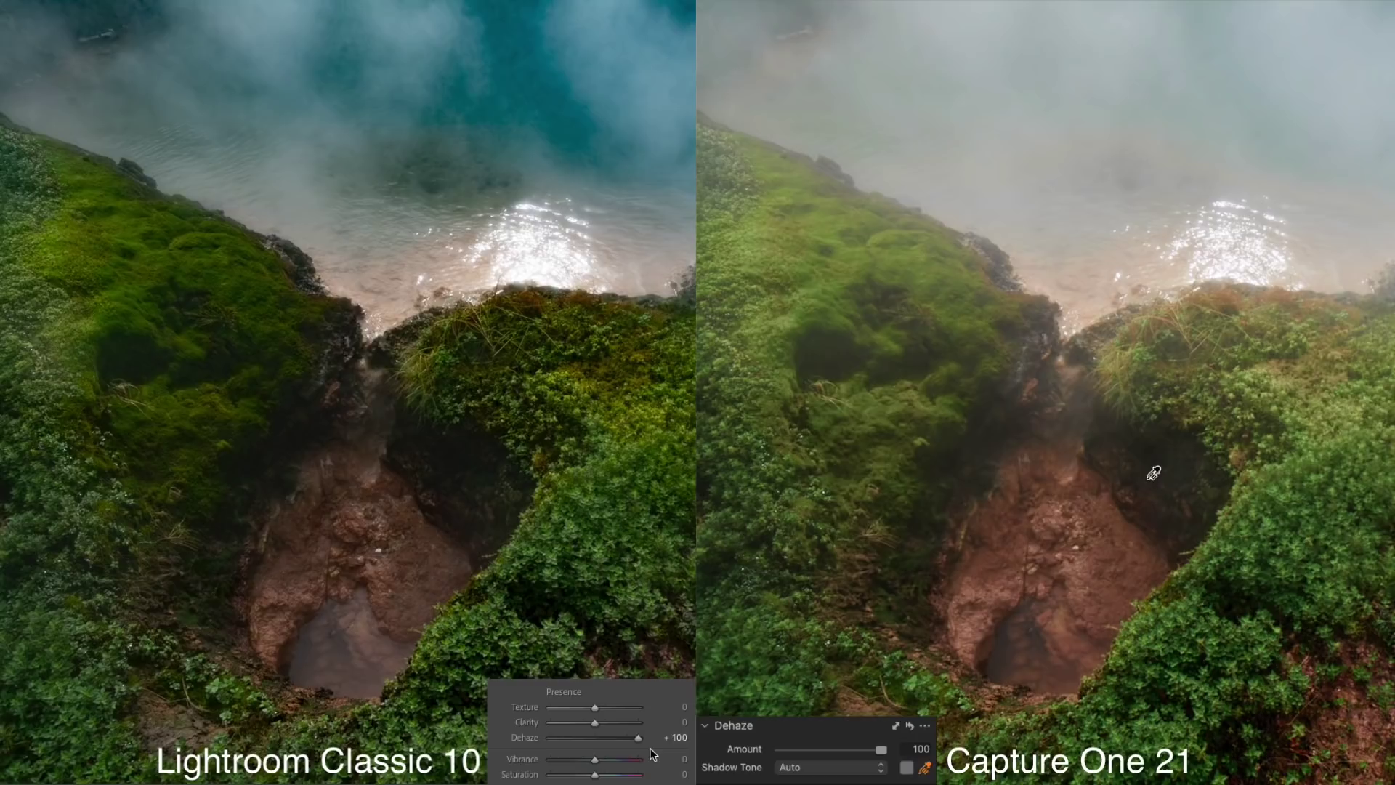
# - Set a Manual Dehaze shadow tone sampled from a hazy area of the mountain photo
pyautogui.click(1153, 474)
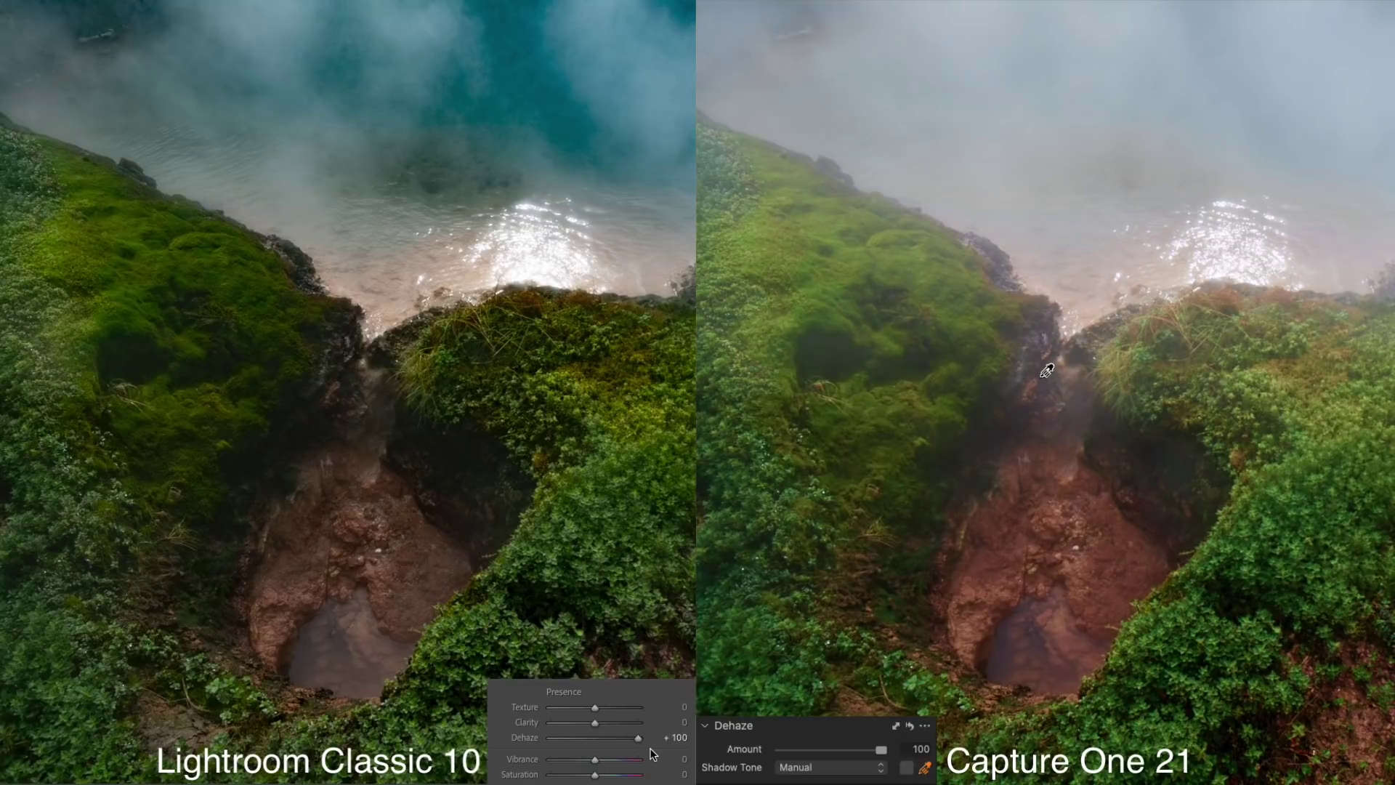
pyautogui.click(1045, 373)
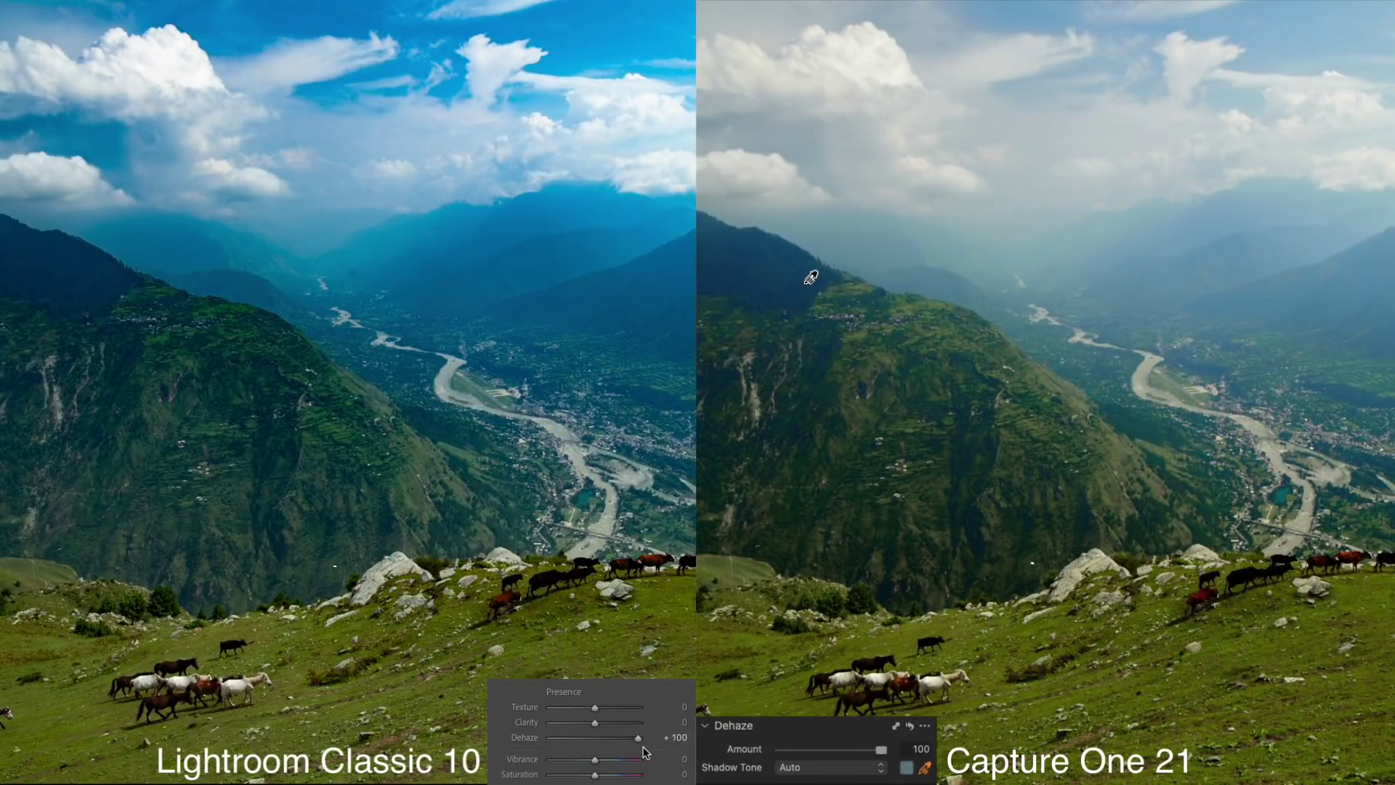
pyautogui.click(807, 282)
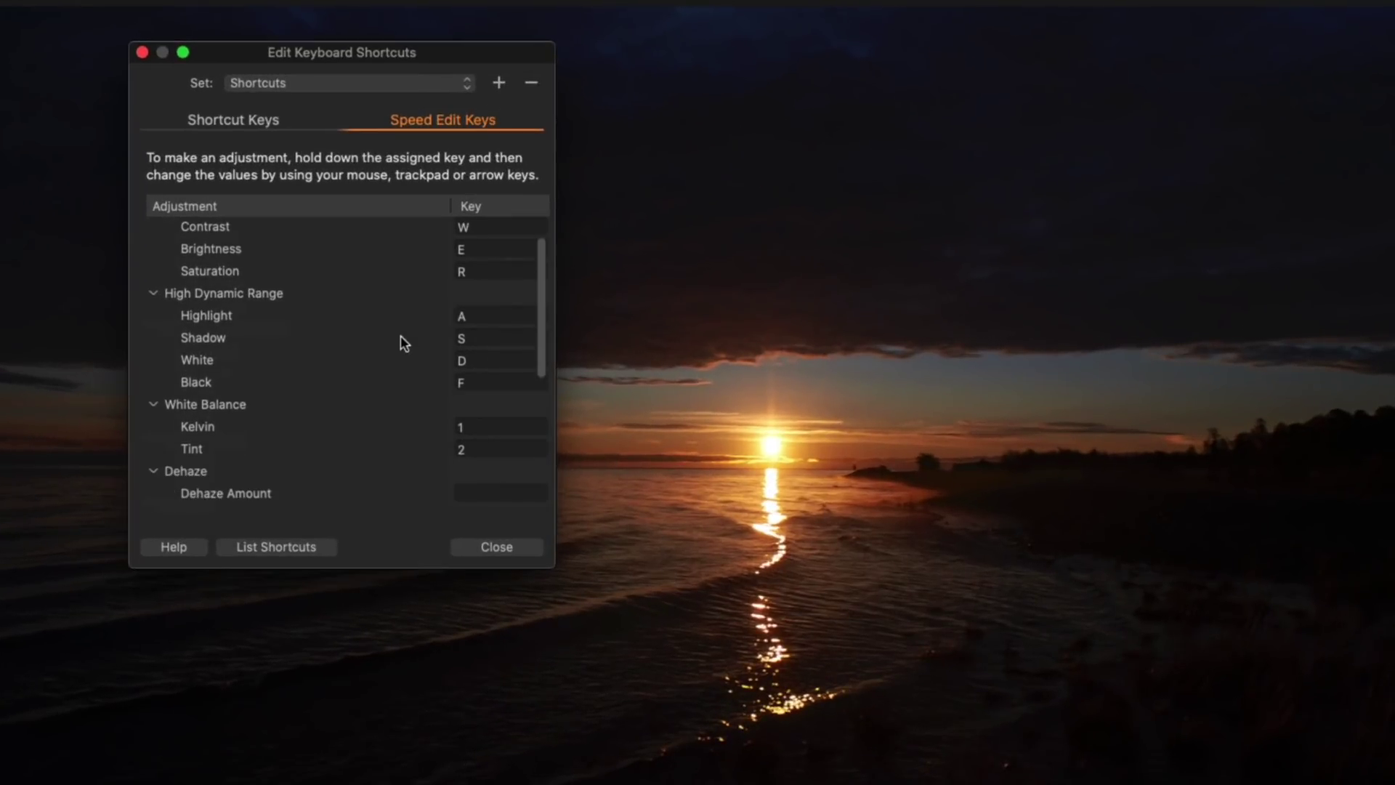
# - Close the shortcut settings and raise the sunset photo's Exposure to 1.79 with Speed Edit
pyautogui.scroll(-5, 400, 336)
pyautogui.scroll(6, 400, 336)
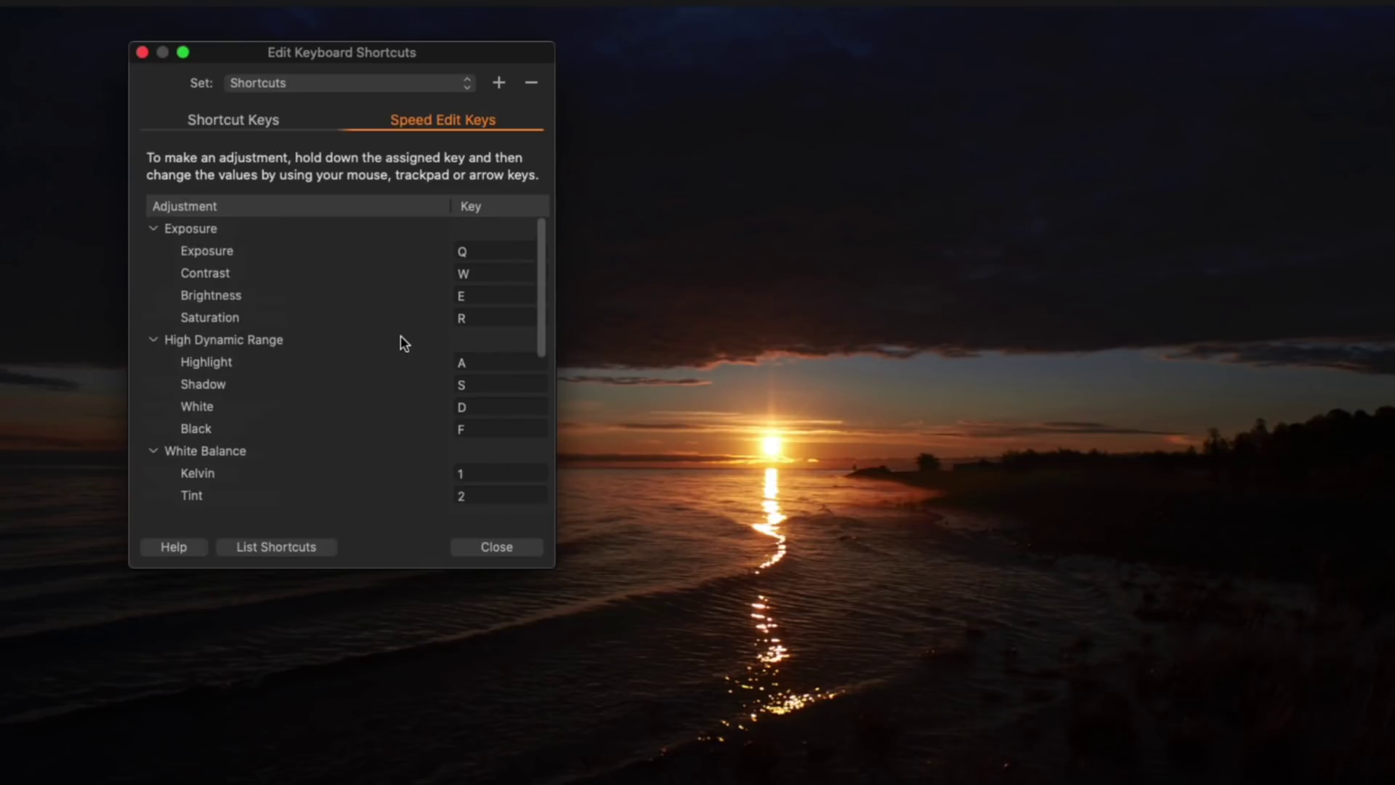
pyautogui.click(498, 546)
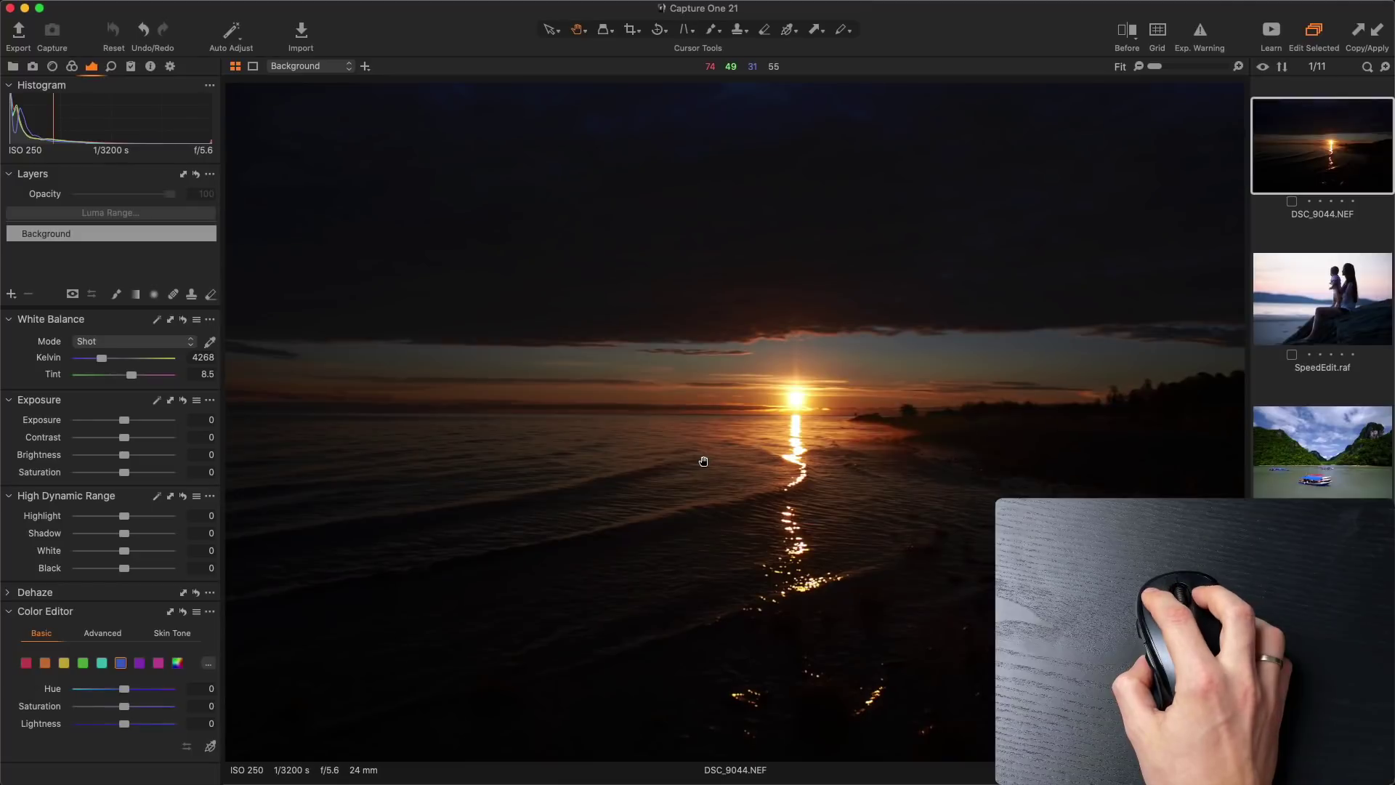
pyautogui.press('q')
pyautogui.scroll(10, 703, 462)
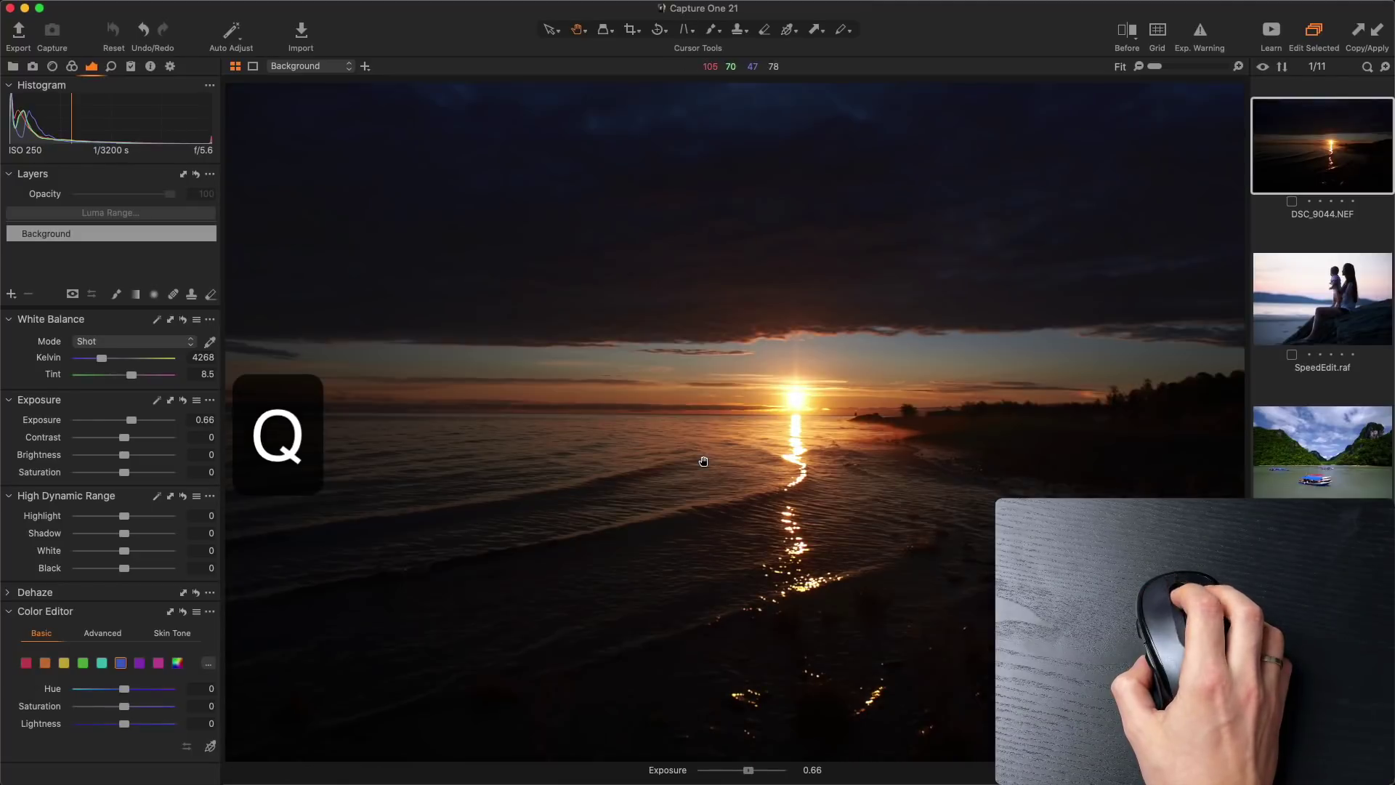
pyautogui.scroll(-10, 703, 461)
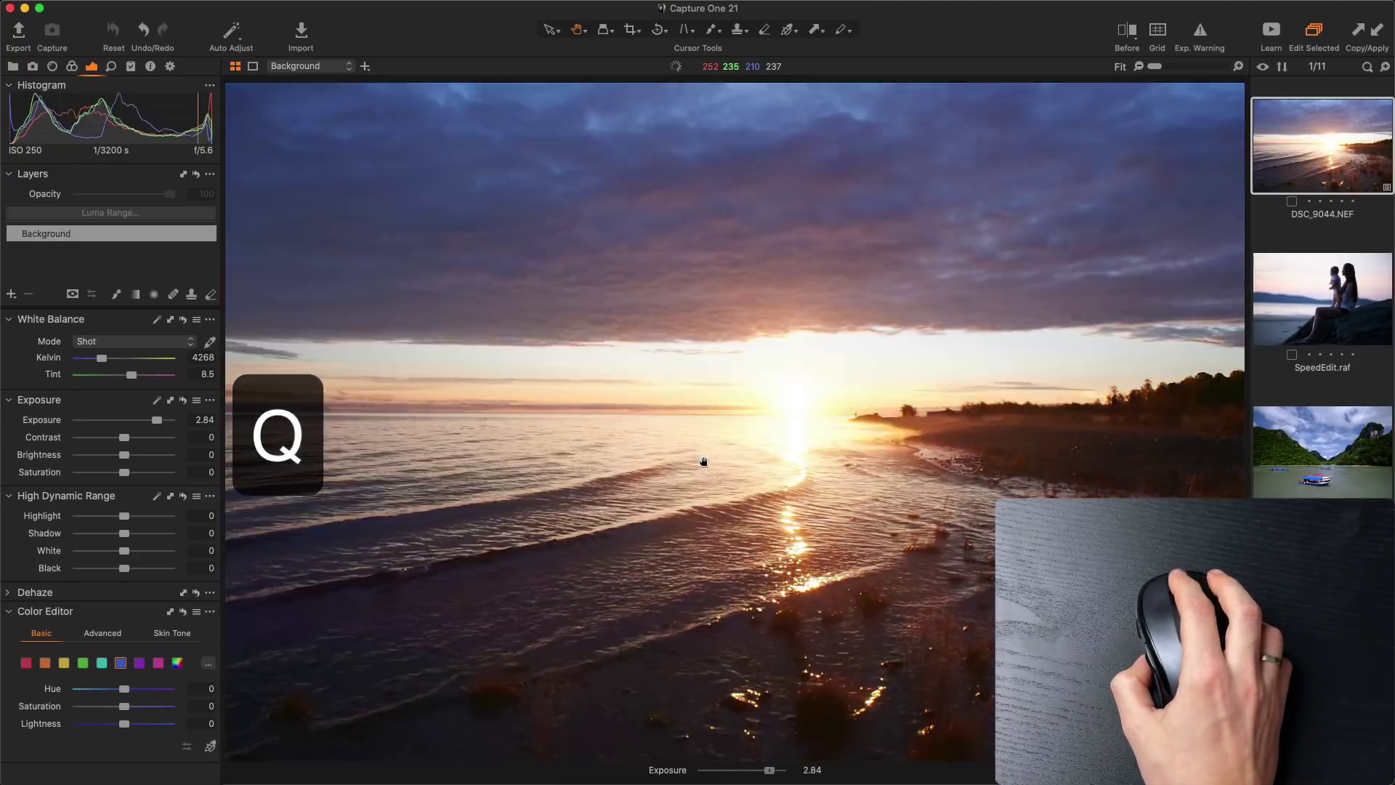
pyautogui.scroll(6, 703, 462)
pyautogui.scroll(2, 704, 461)
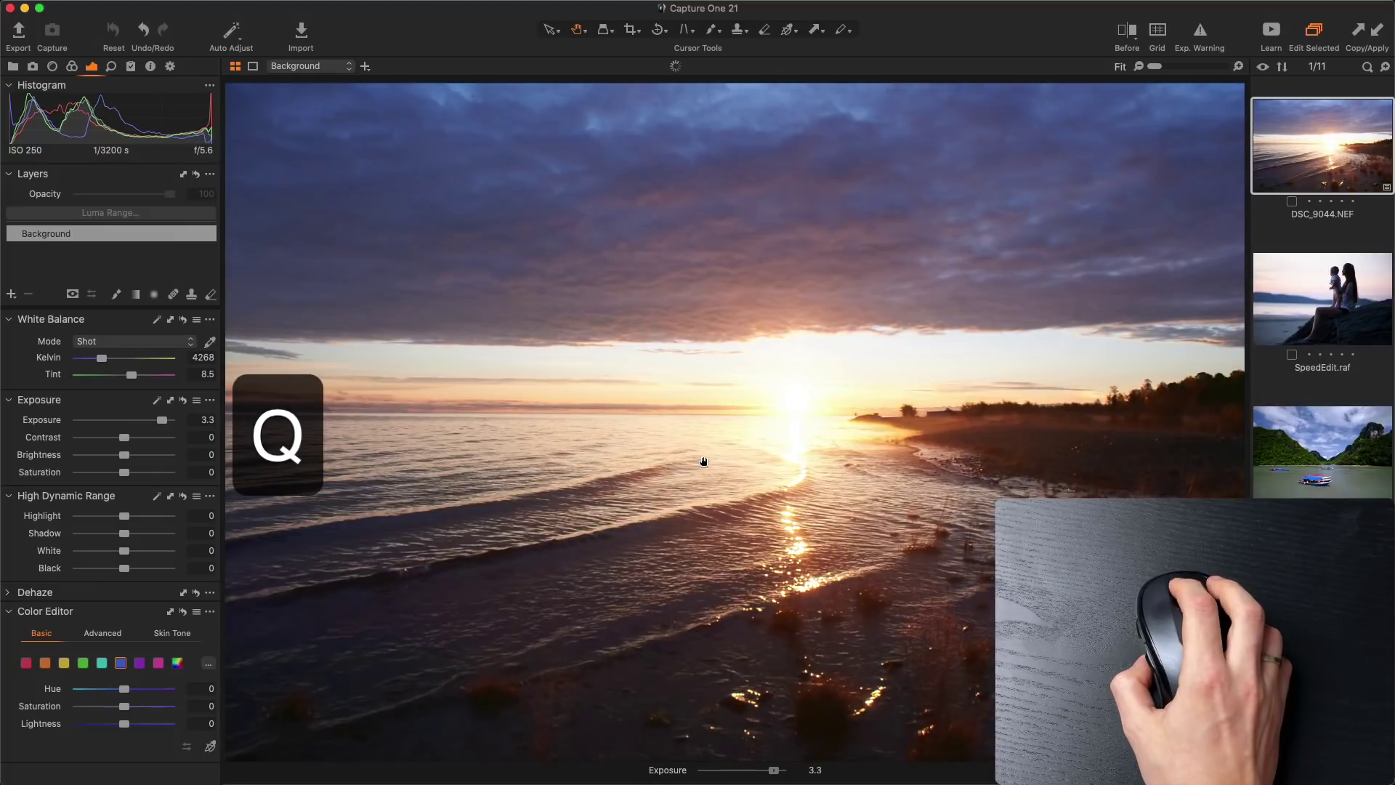
pyautogui.scroll(-6, 704, 462)
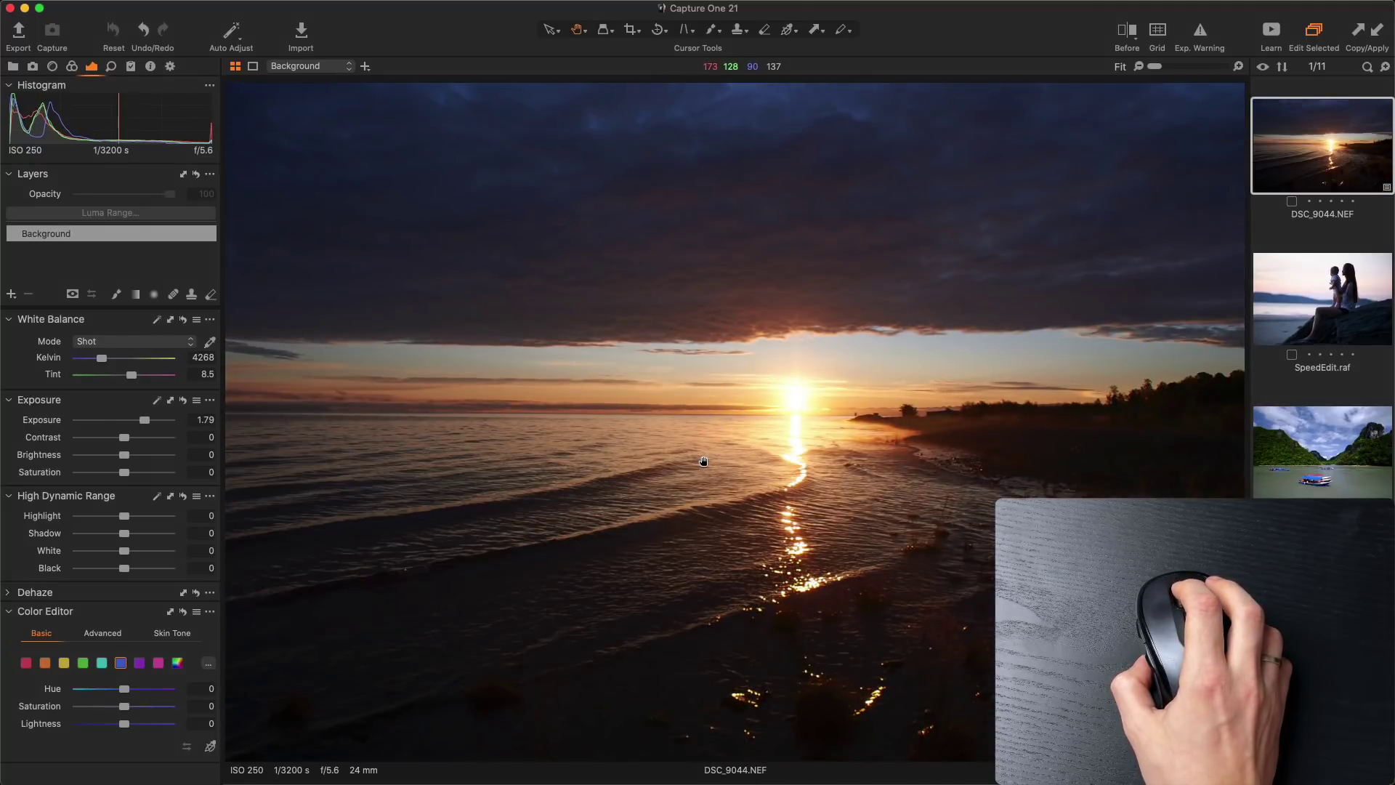
# - Set Black 50, White -45 and Saturation -24 on the sunset using Speed Edit keys
pyautogui.press('f')
pyautogui.scroll(4, 704, 462)
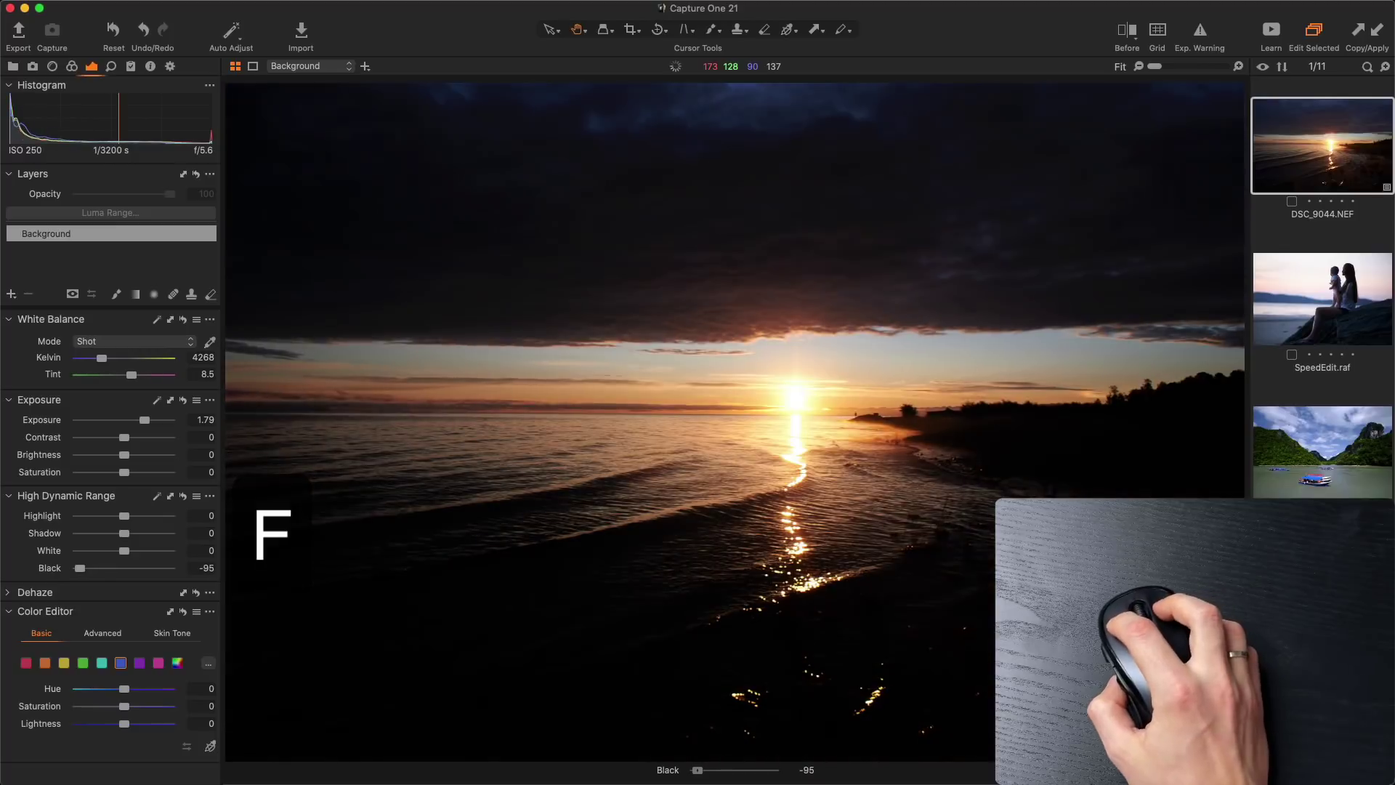
pyautogui.scroll(2, 703, 461)
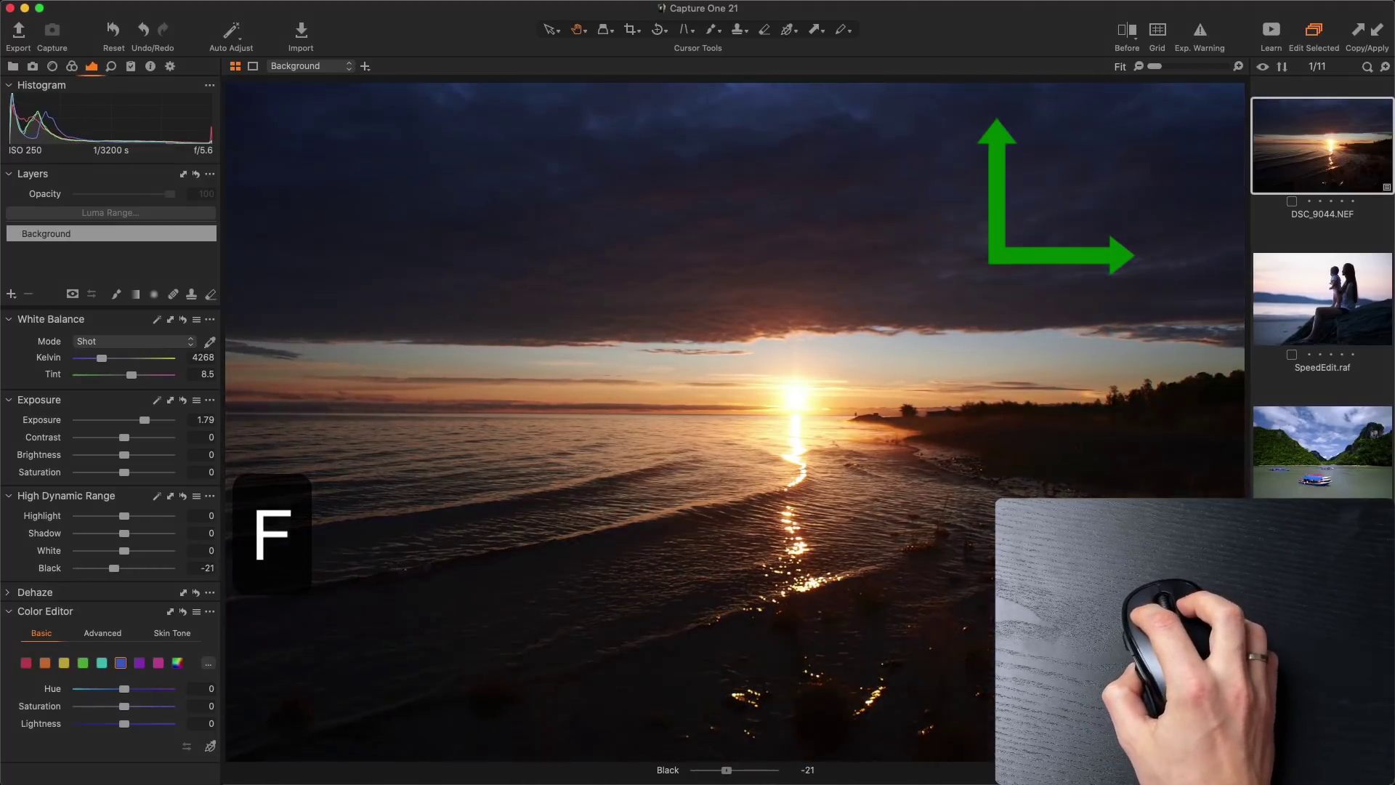
pyautogui.moveTo(703, 462); pyautogui.dragTo(770, 457)
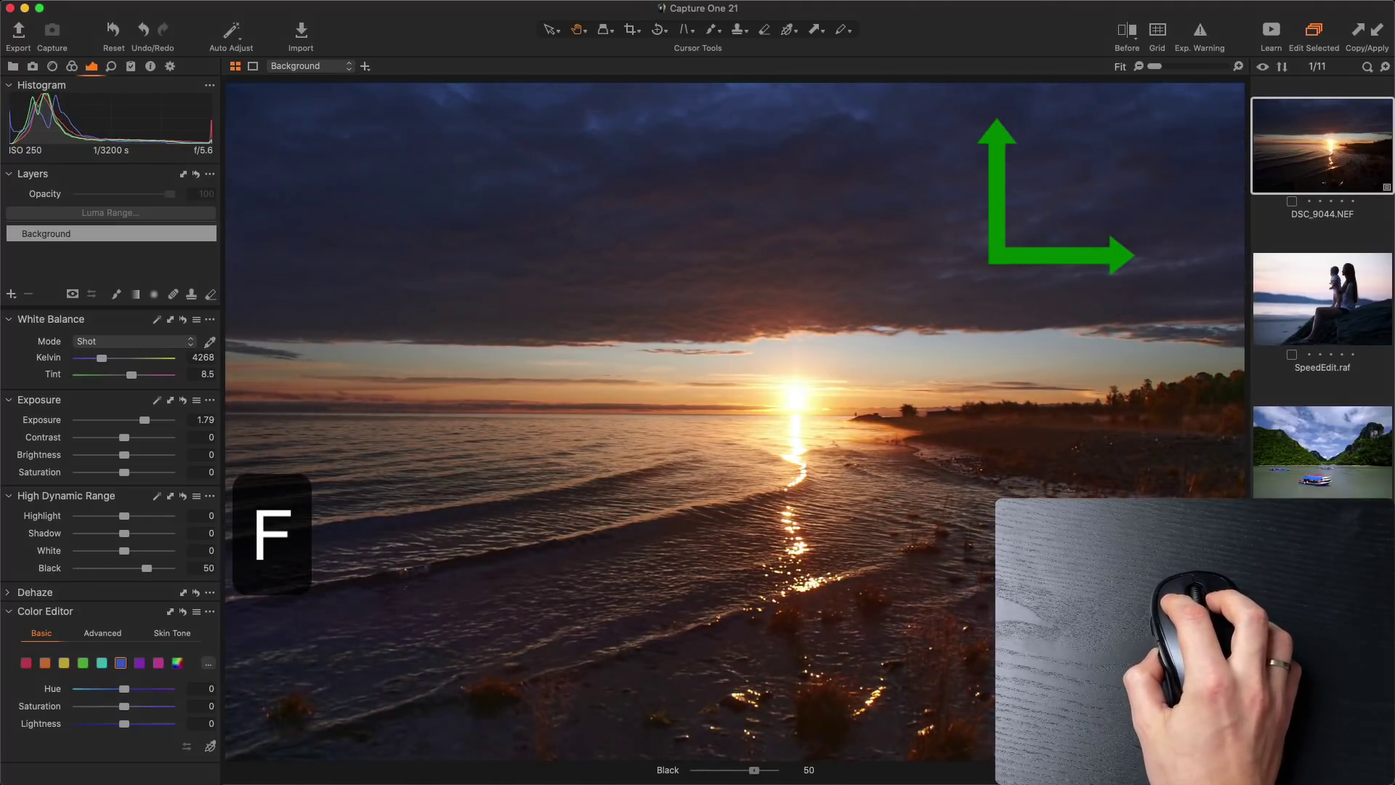
pyautogui.press('d')
pyautogui.scroll(-4, 703, 461)
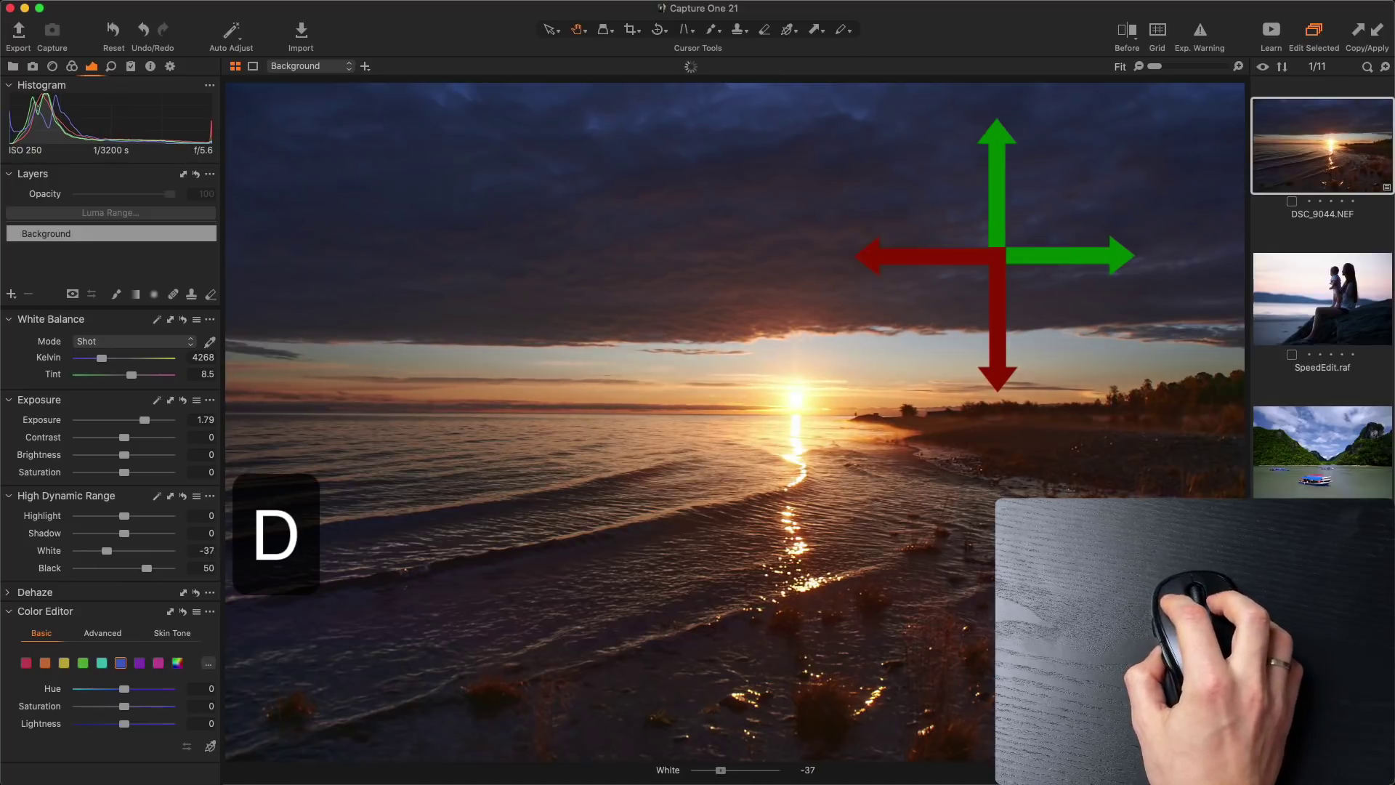
pyautogui.scroll(-4, 703, 461)
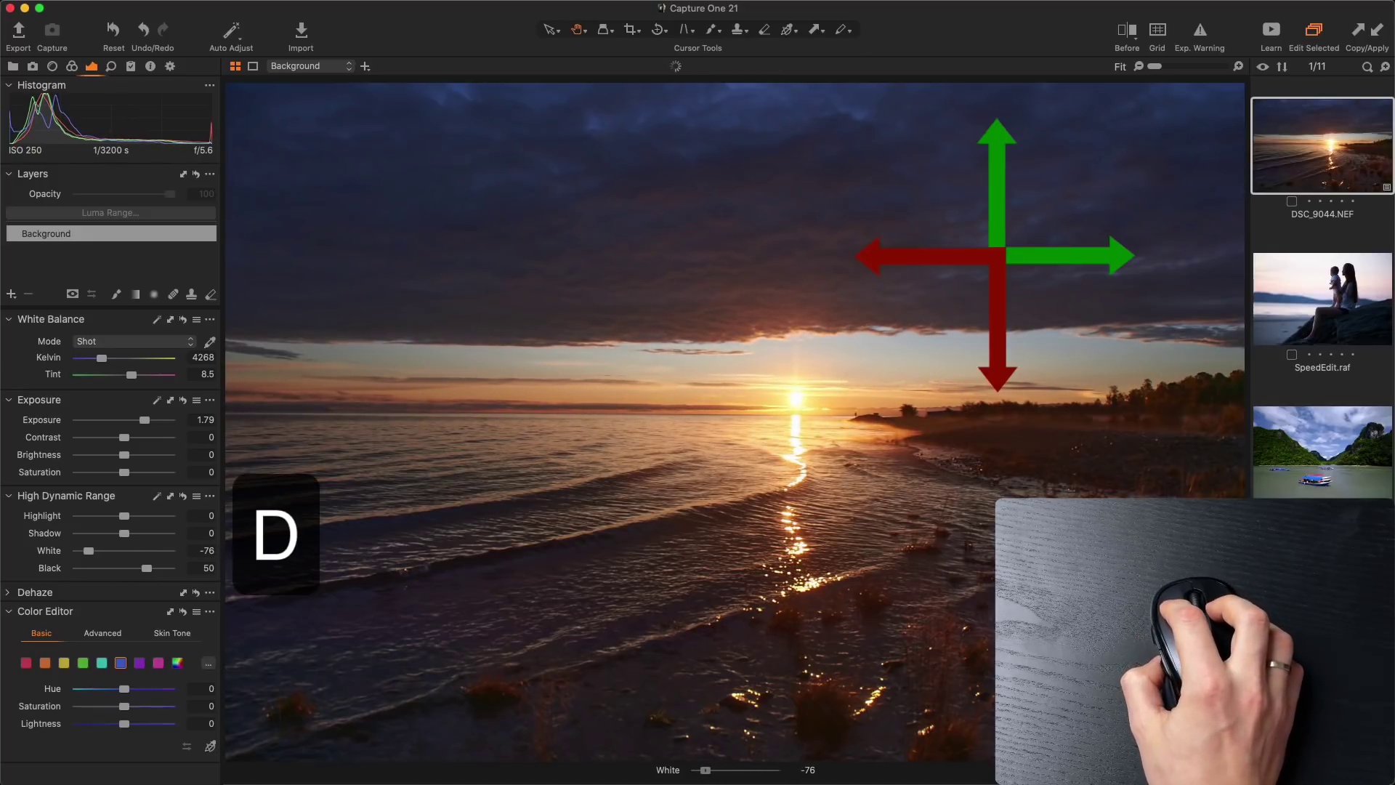
pyautogui.scroll(3, 703, 461)
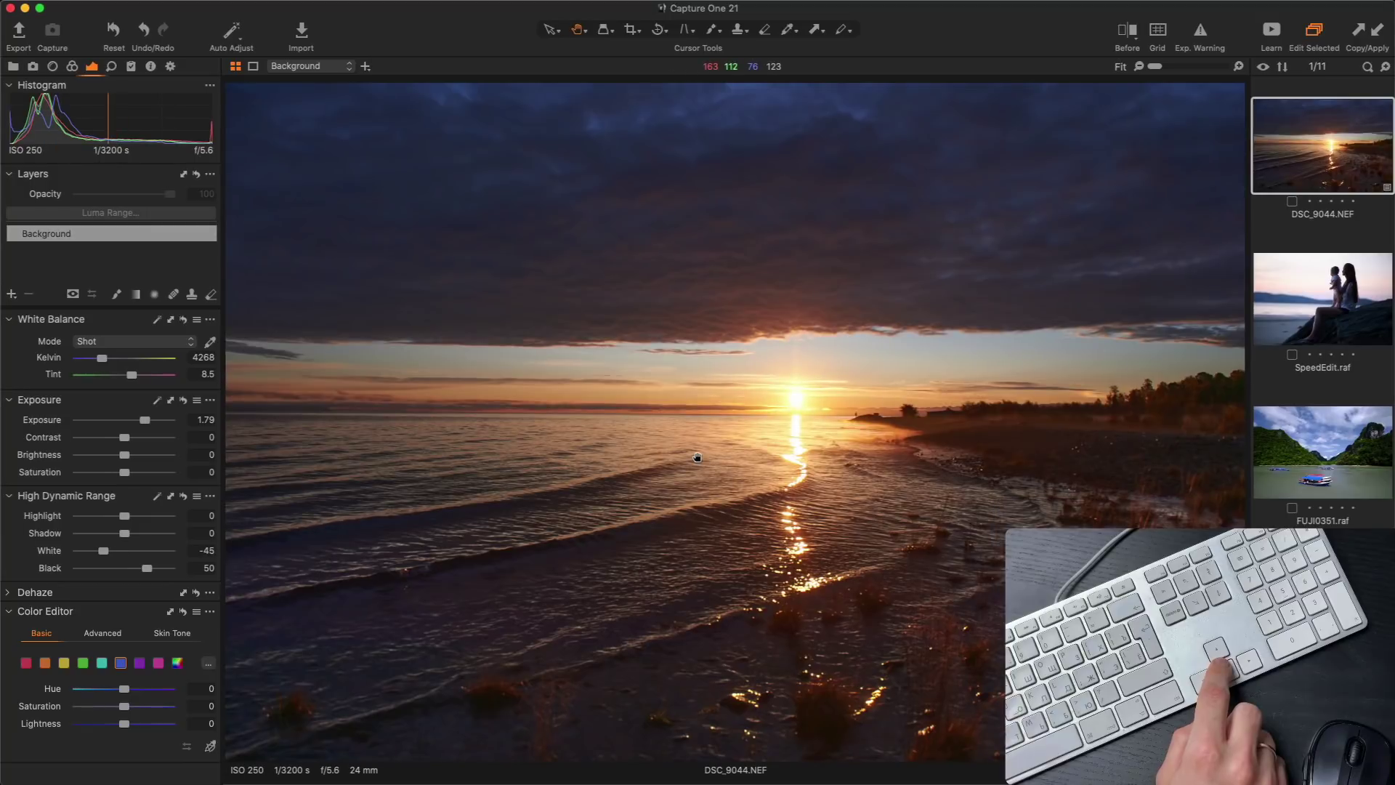
pyautogui.press('r')
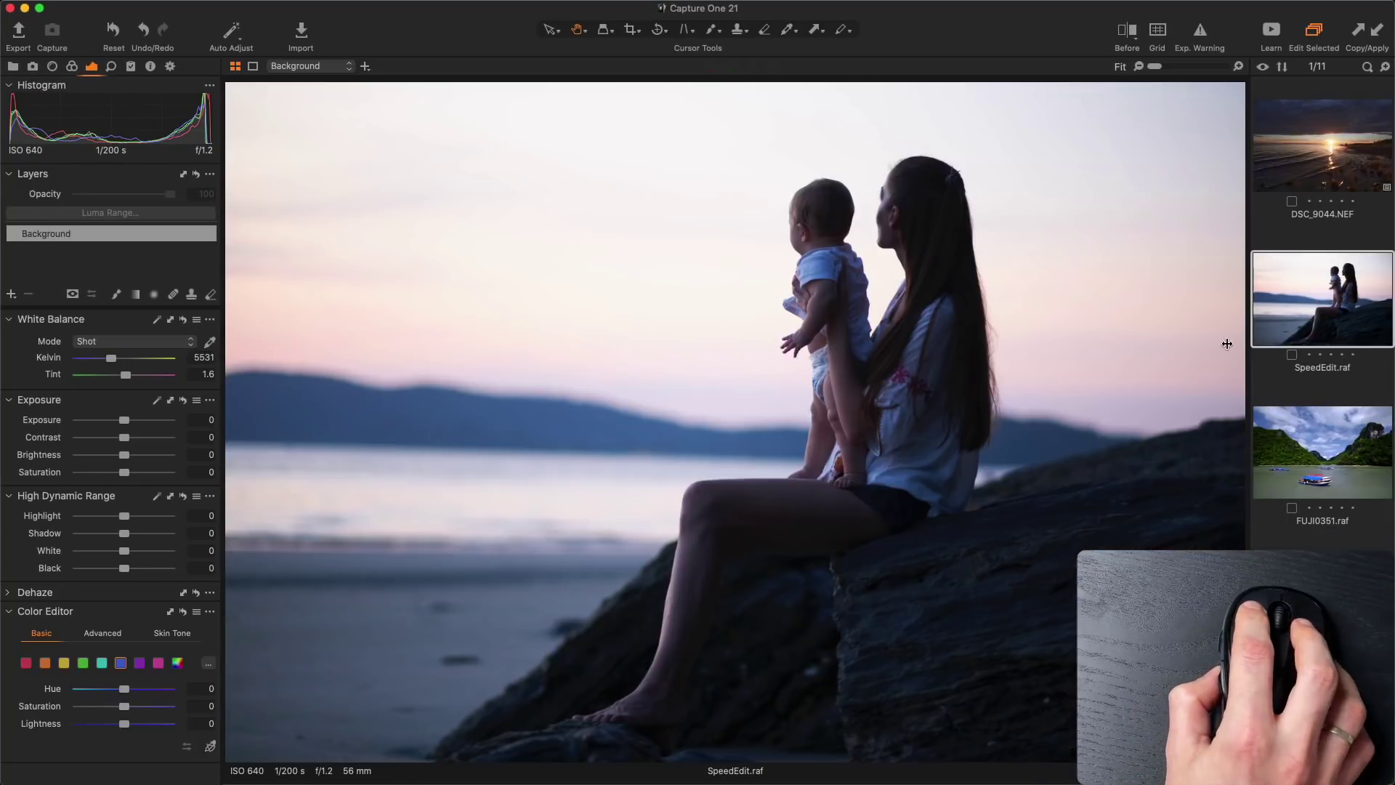
# - Warm the SpeedEdit.raf mother-and-child photo by raising its Kelvin white balance
pyautogui.press('Down')
pyautogui.press('1')
pyautogui.scroll(15, 808, 468)
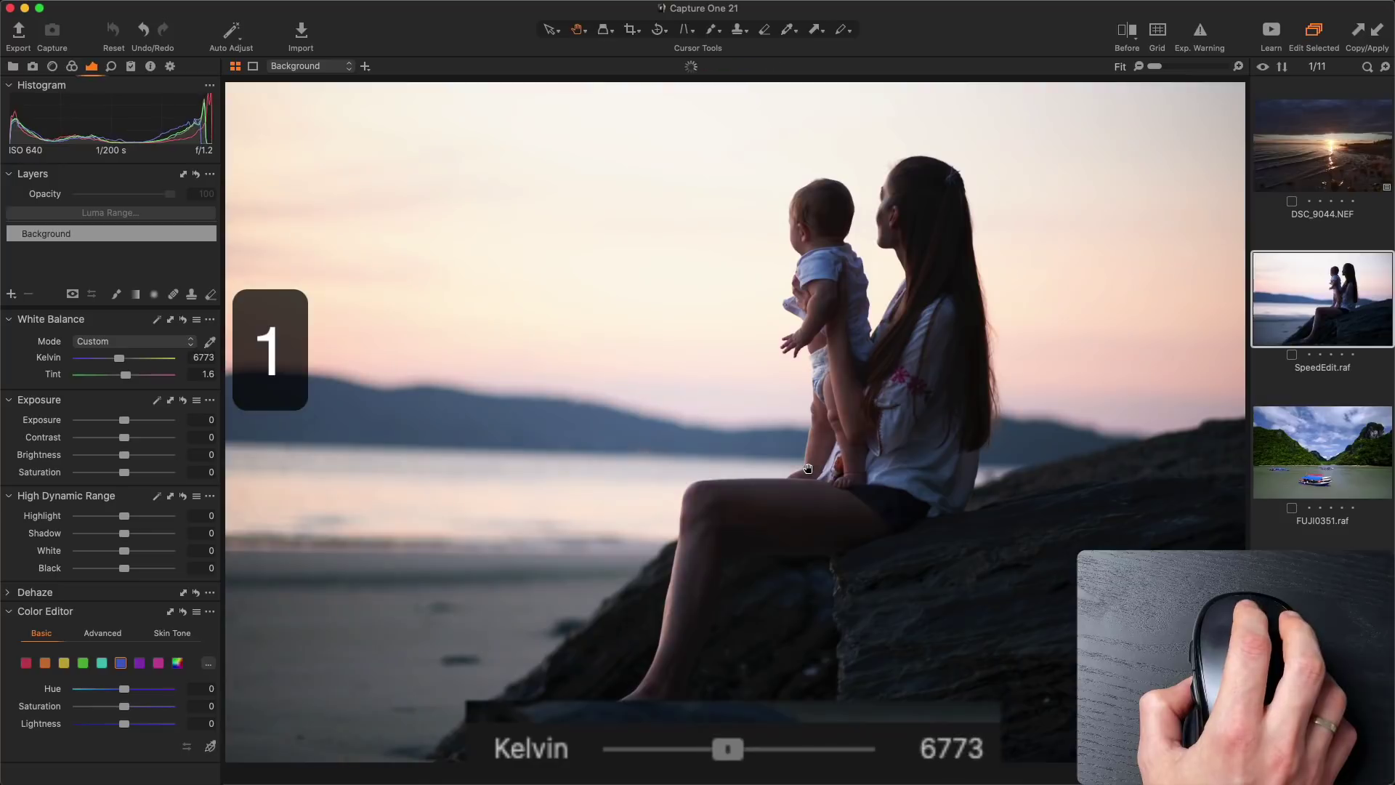
pyautogui.scroll(5, 808, 468)
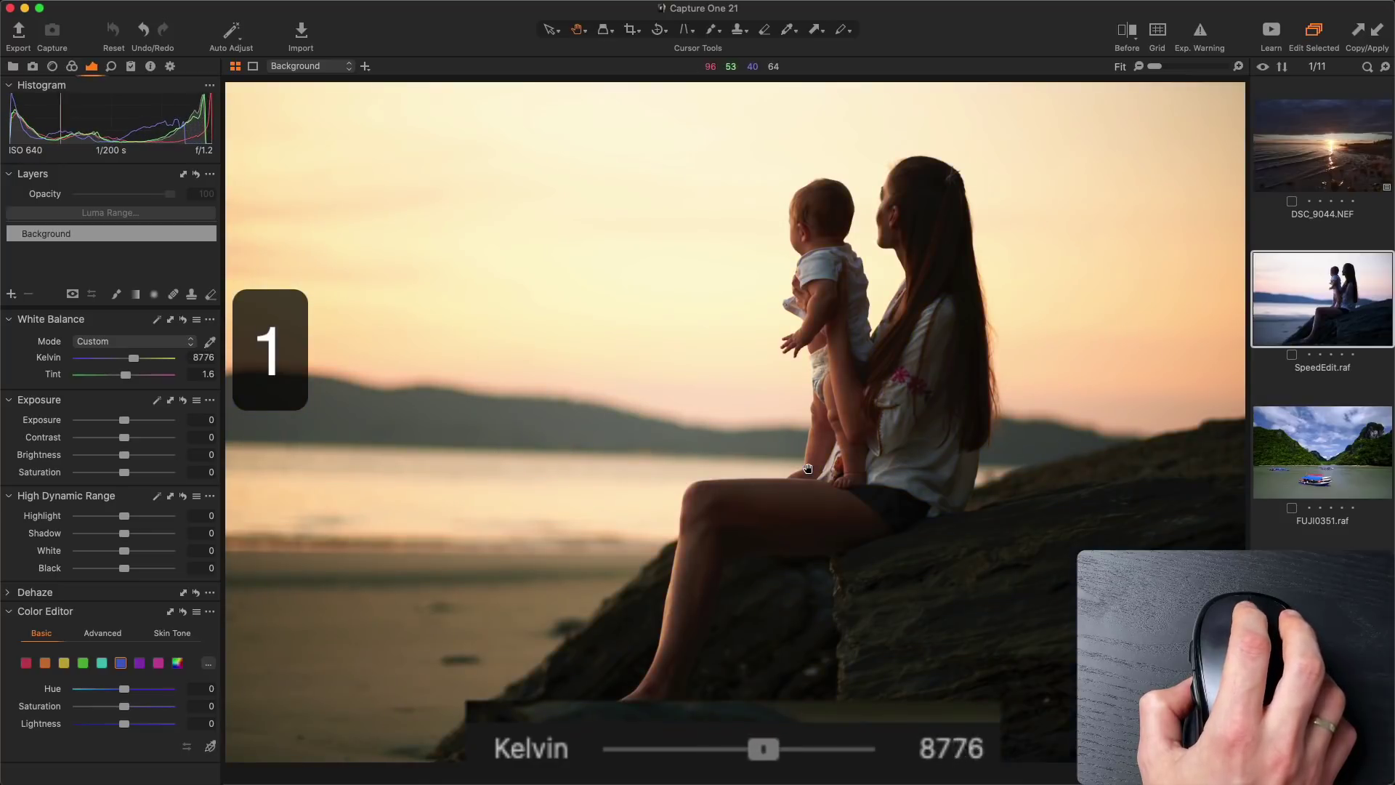
pyautogui.scroll(-5, 808, 468)
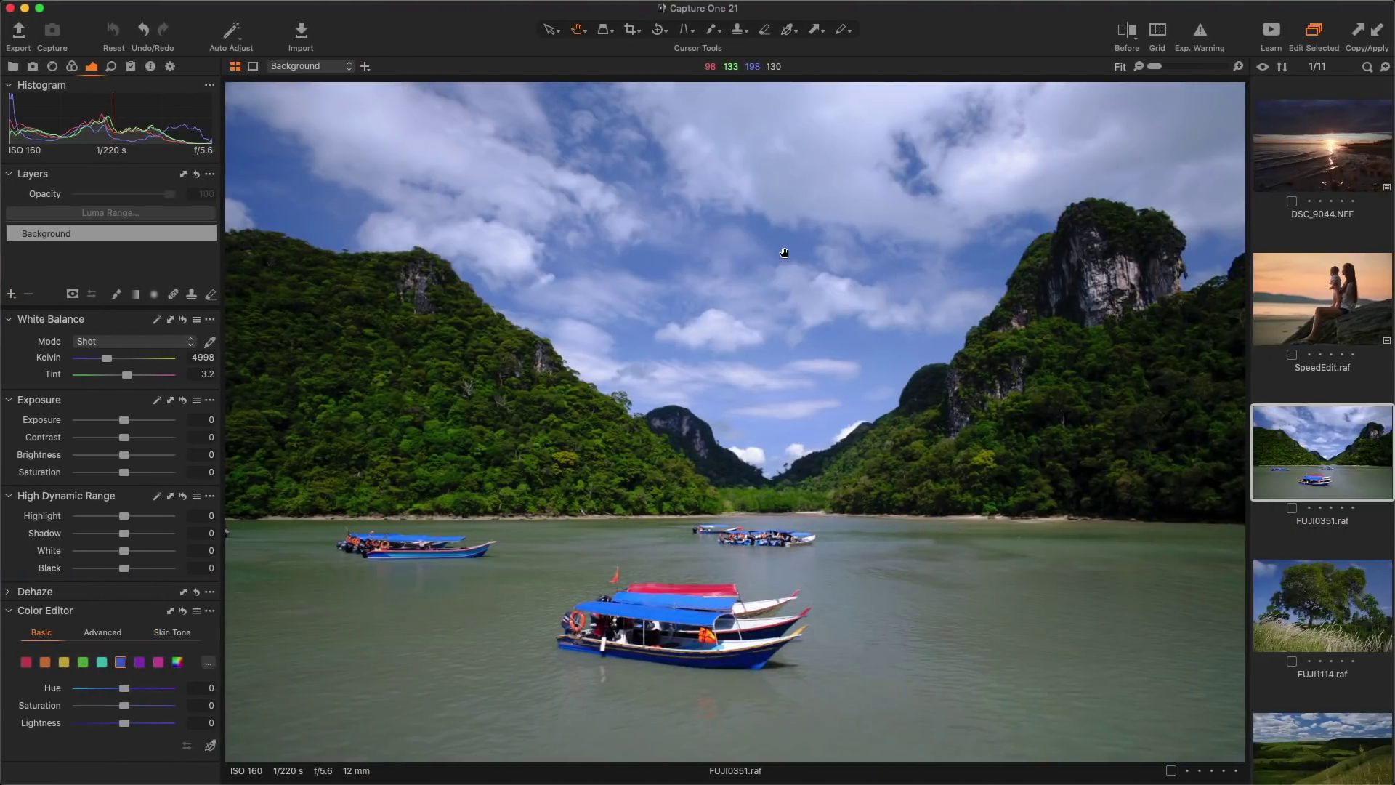
# - Darken the boat photo's blues to Lightness -14.7 and set Black 45 and Contrast 7
pyautogui.press('d')
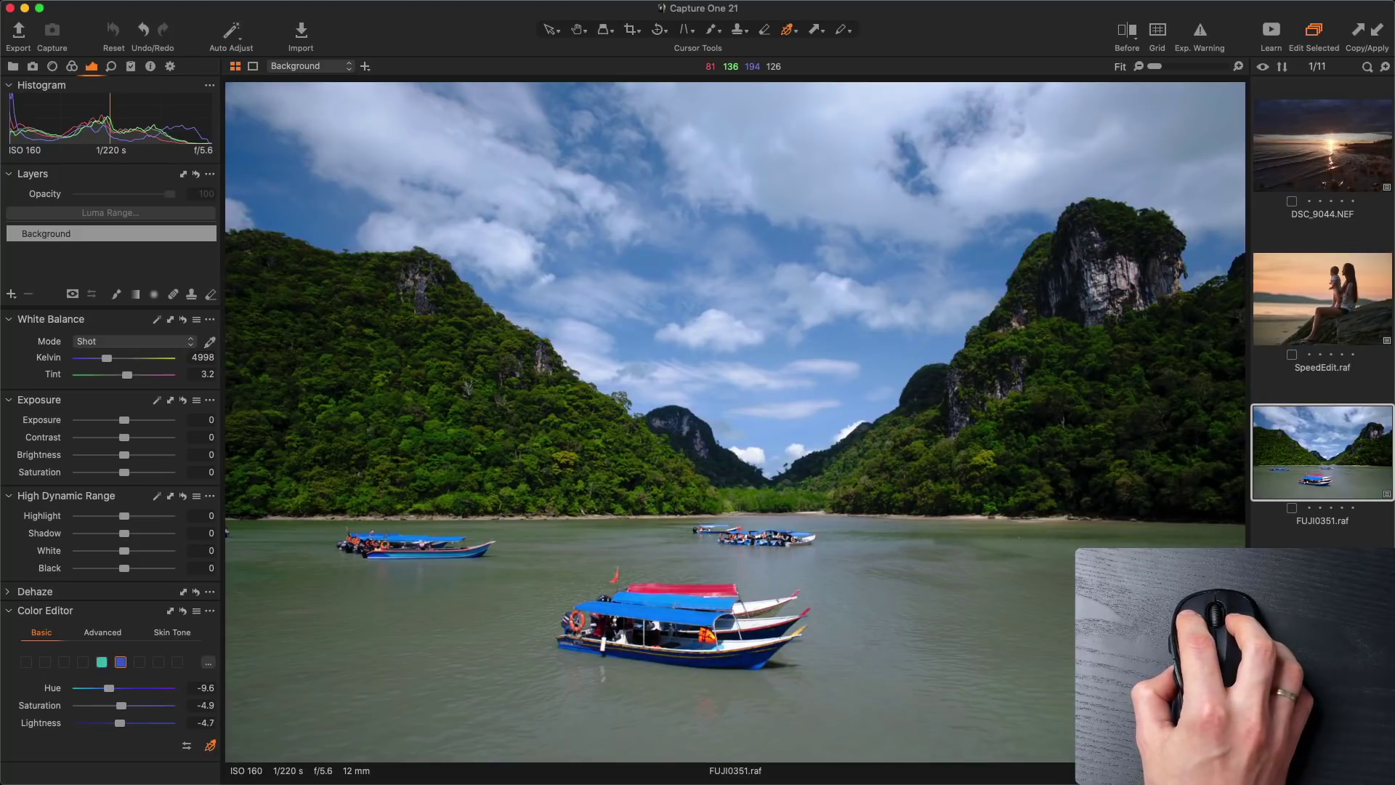
pyautogui.scroll(-4, 118, 722)
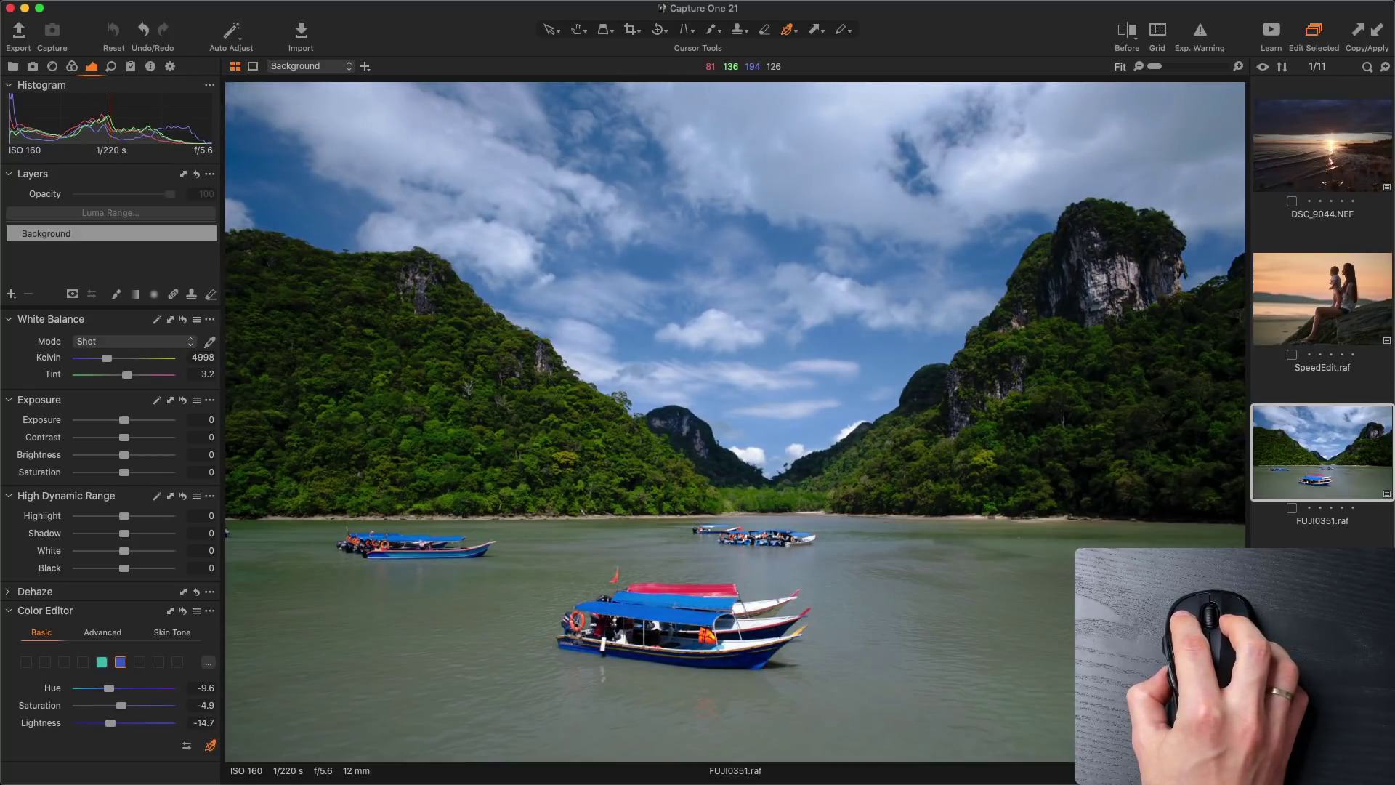
pyautogui.press('f')
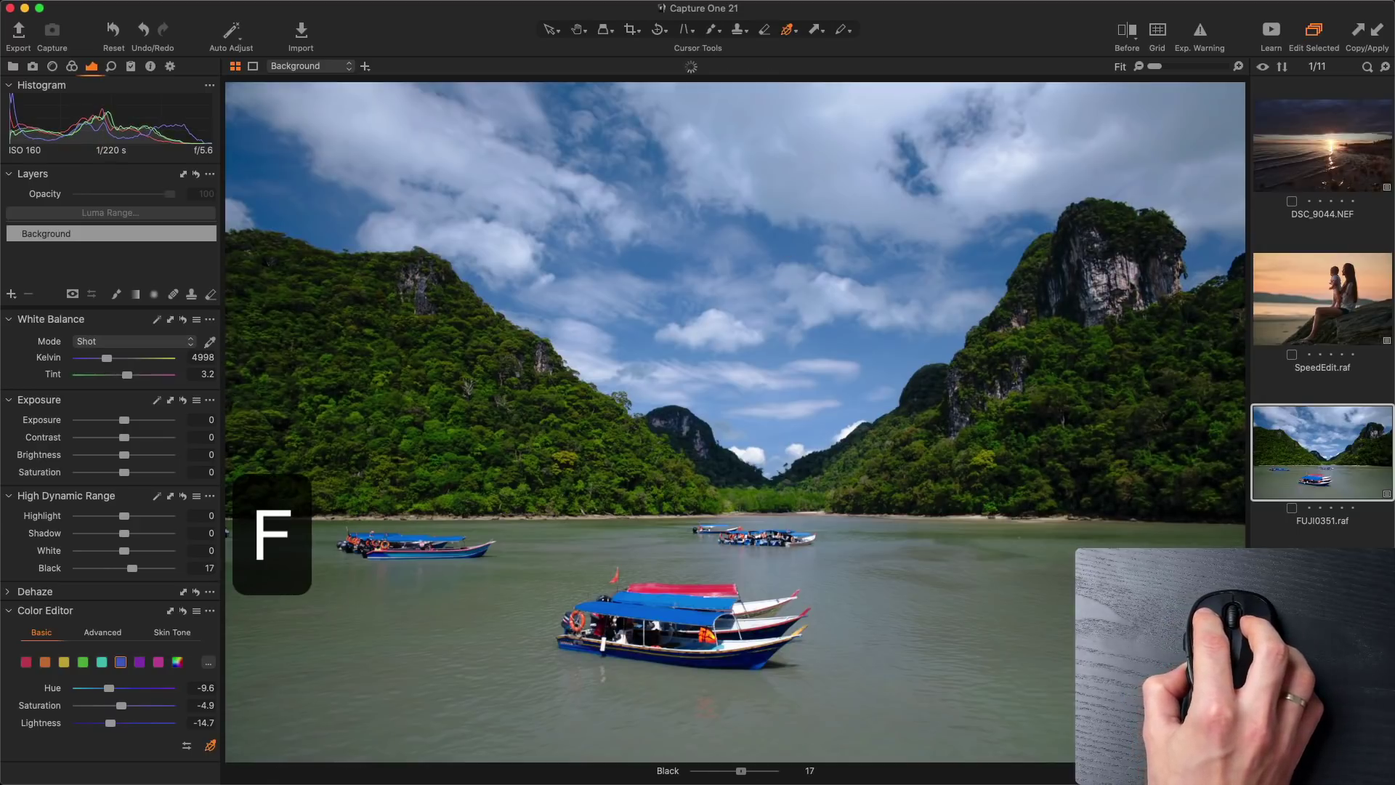
pyautogui.scroll(5, 749, 770)
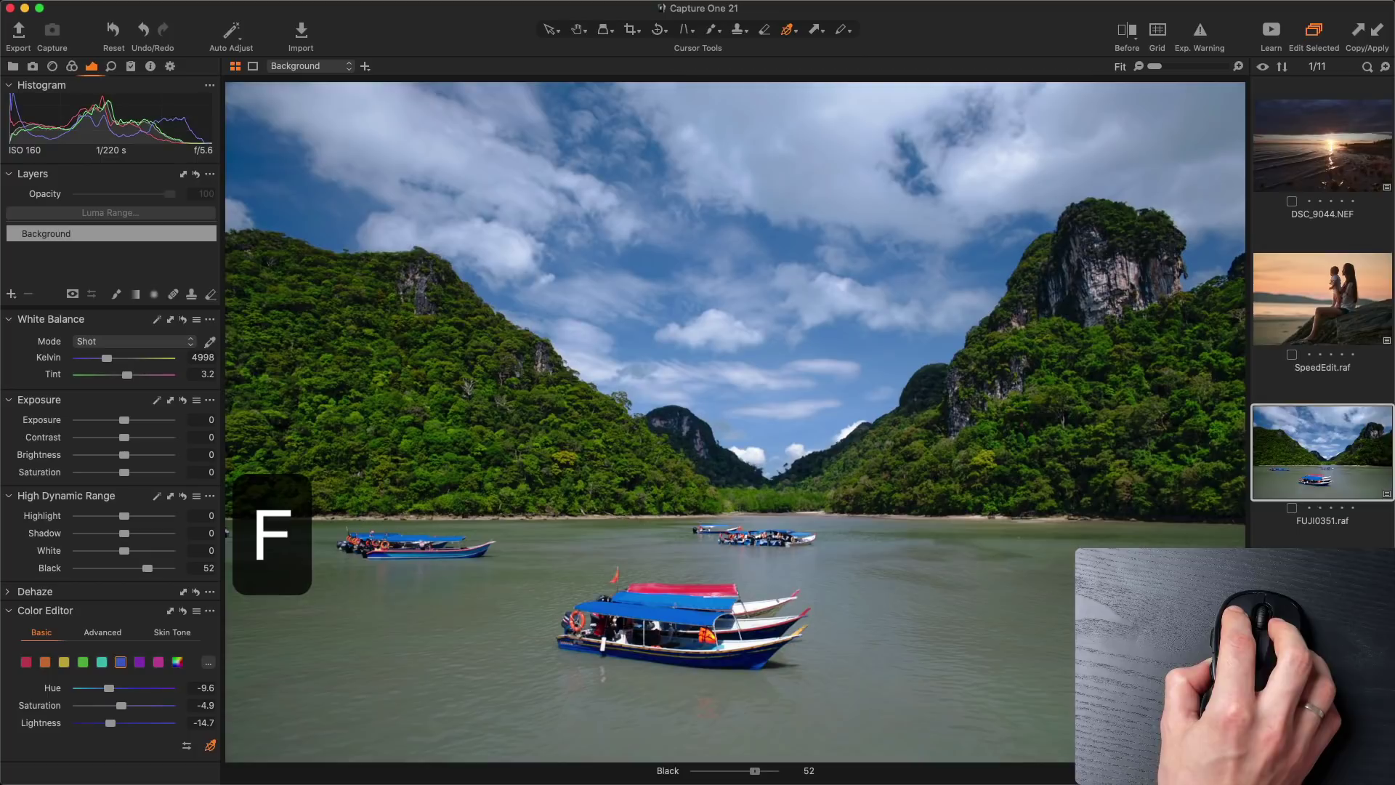
pyautogui.press('w')
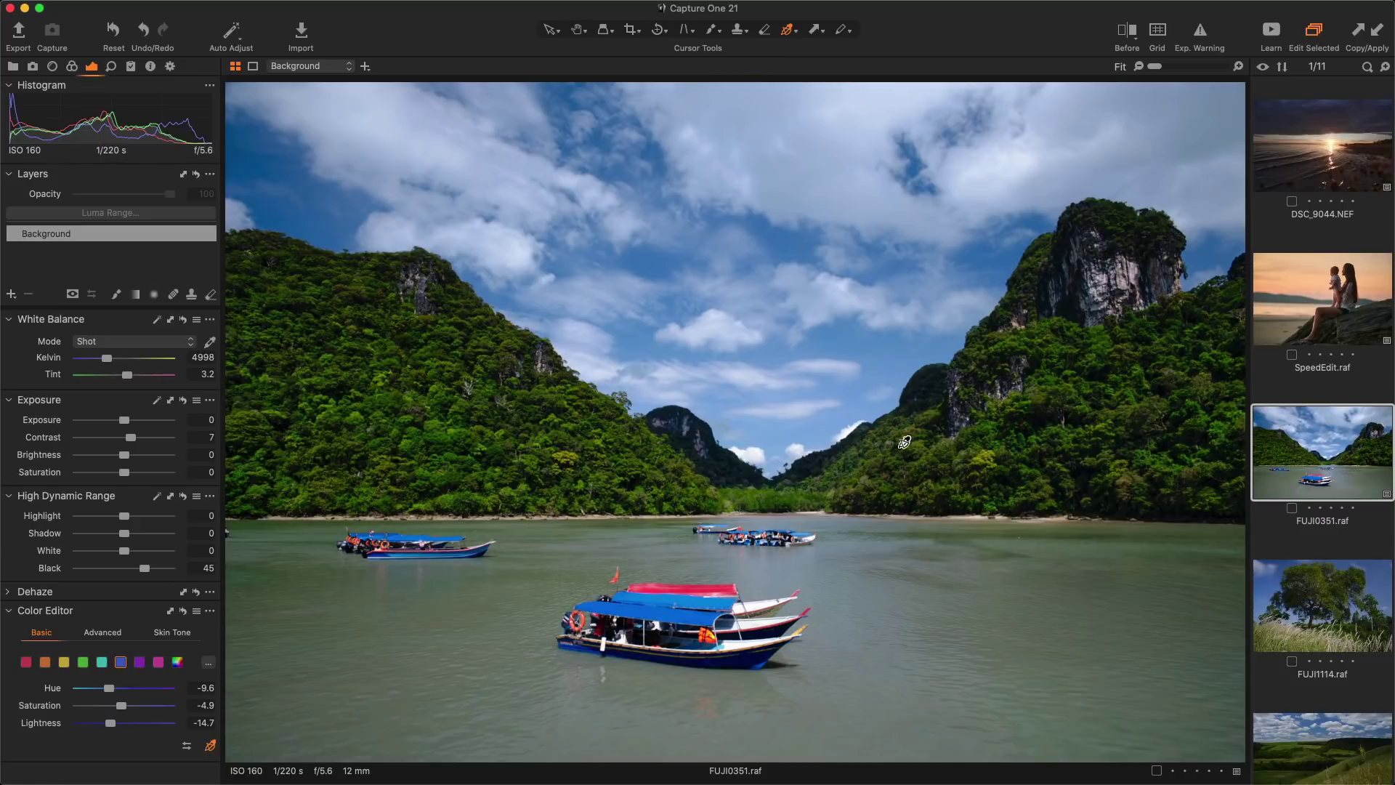
# - Give FUJI1114.raf Kelvin 9668, Contrast 26, Saturation -35, Shadow 12 and Black 54 via Speed Edit
pyautogui.click(1307, 617)
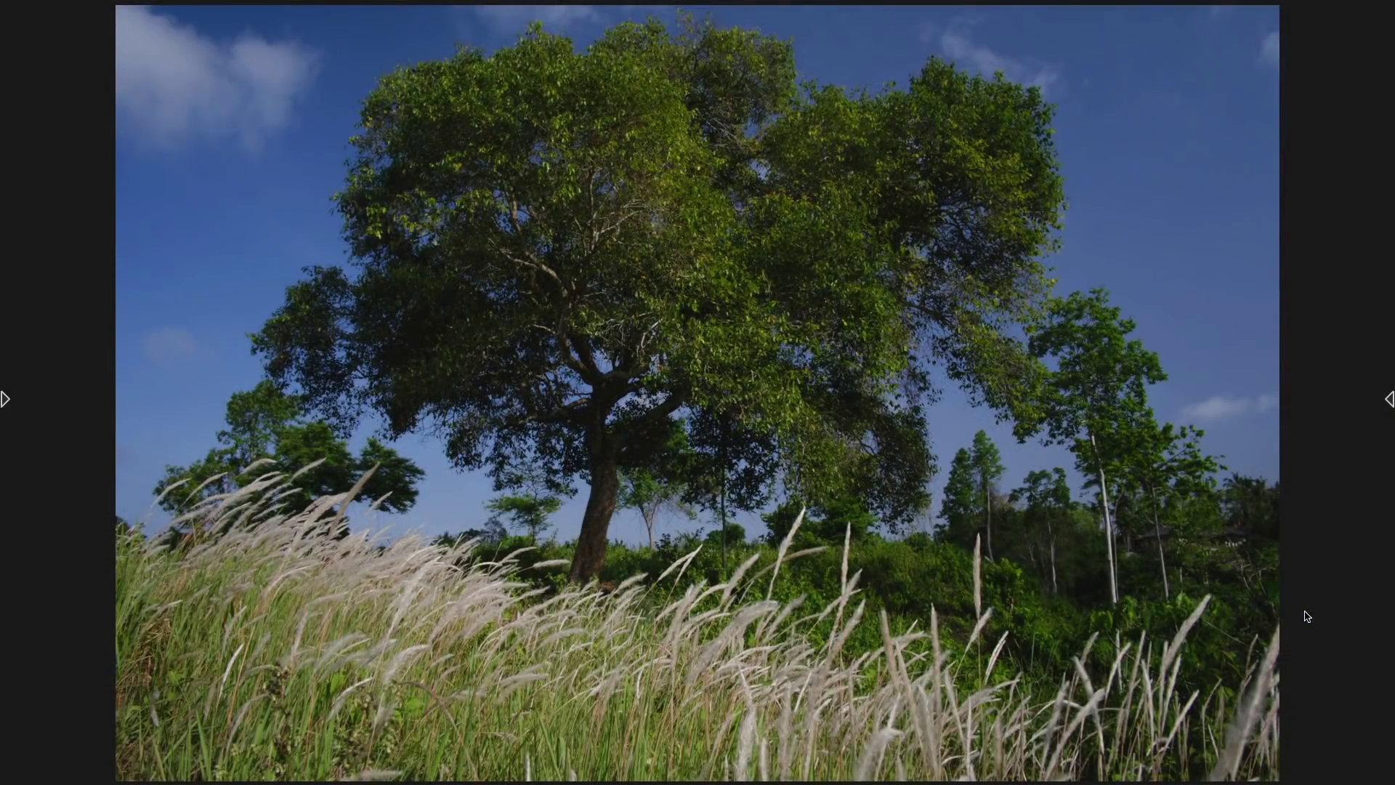
pyautogui.press('1')
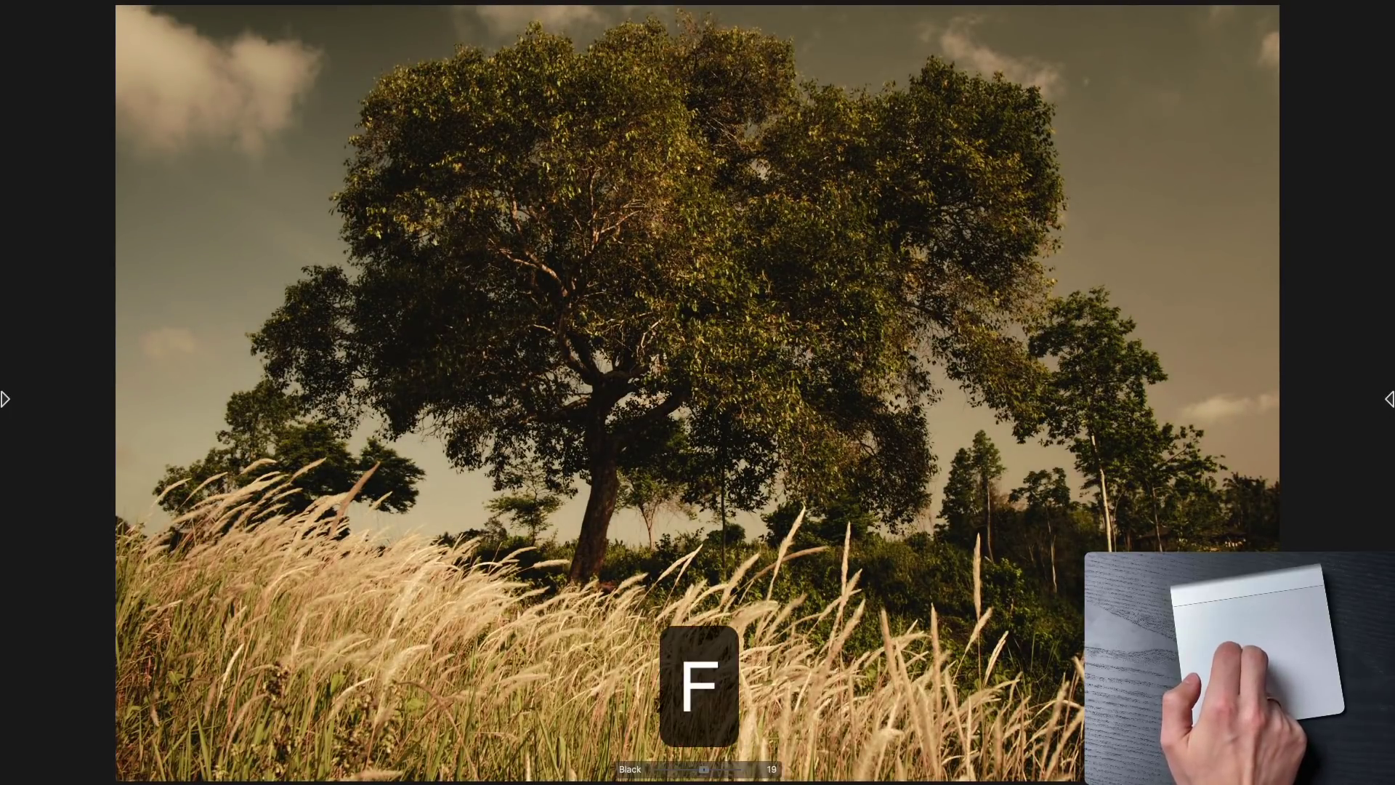
pyautogui.scroll(3, 698, 393)
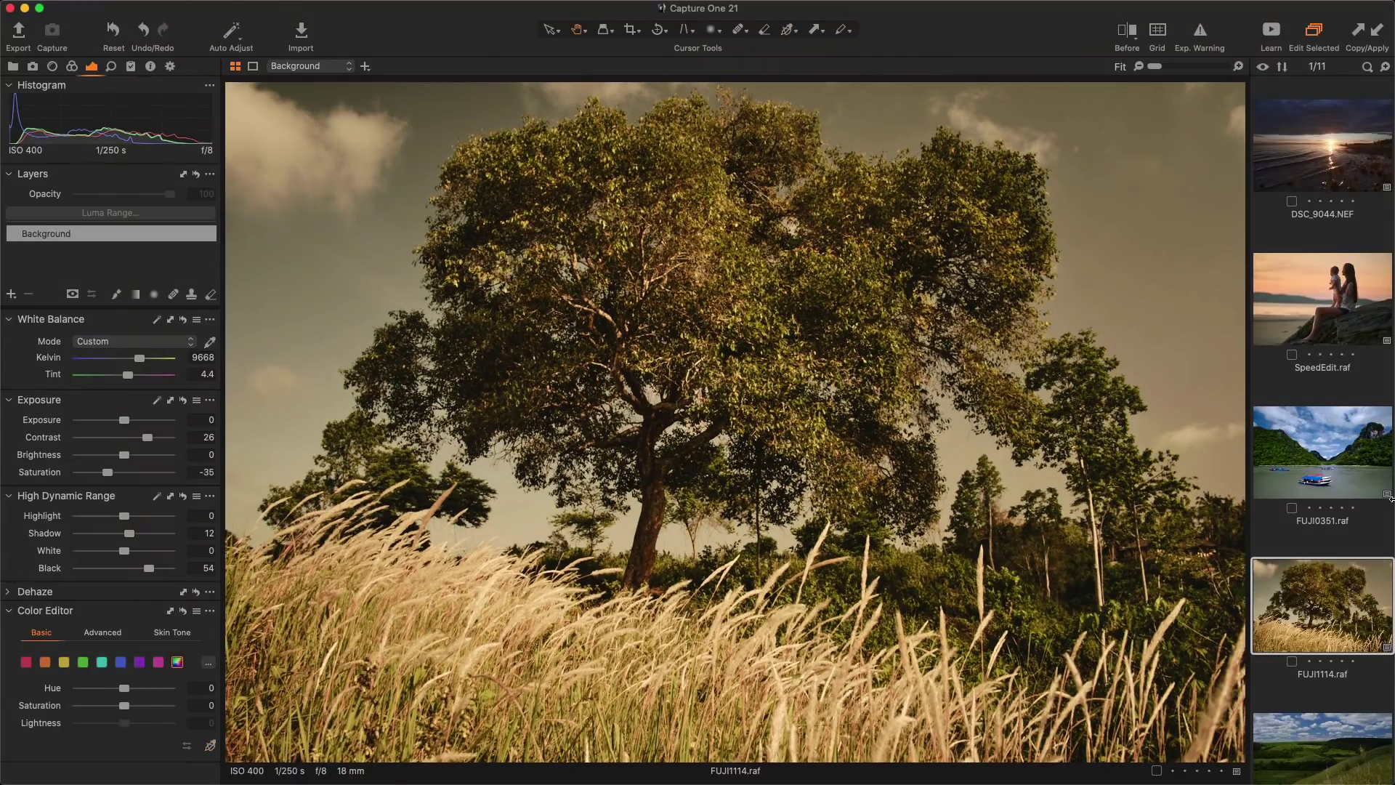
pyautogui.scroll(-1, 1321, 471)
# - Select the six landscape images starting at XT3F3772.raf and raise their exposure to 0.83
pyautogui.click(1321, 592)
pyautogui.scroll(-8, 1311, 567)
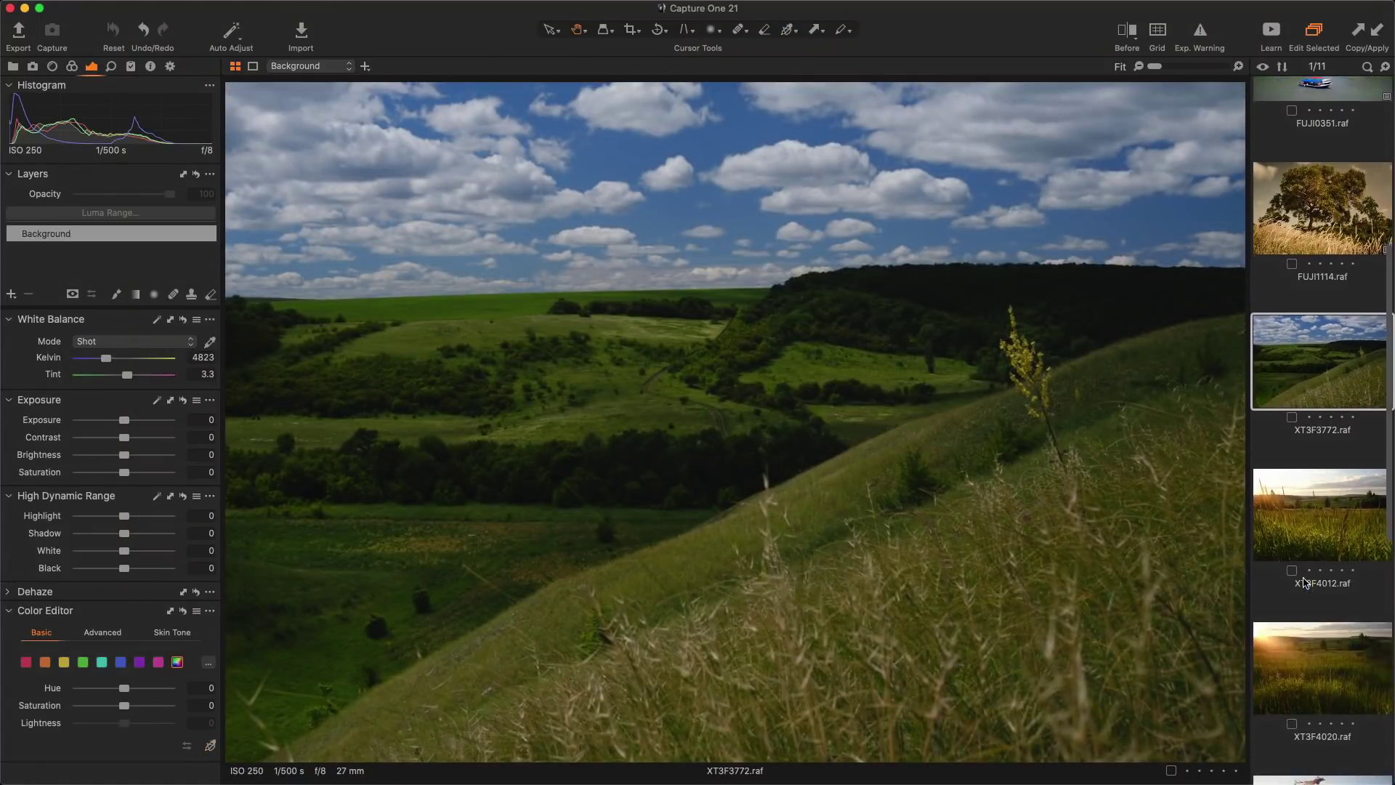
pyautogui.scroll(-5, 1308, 553)
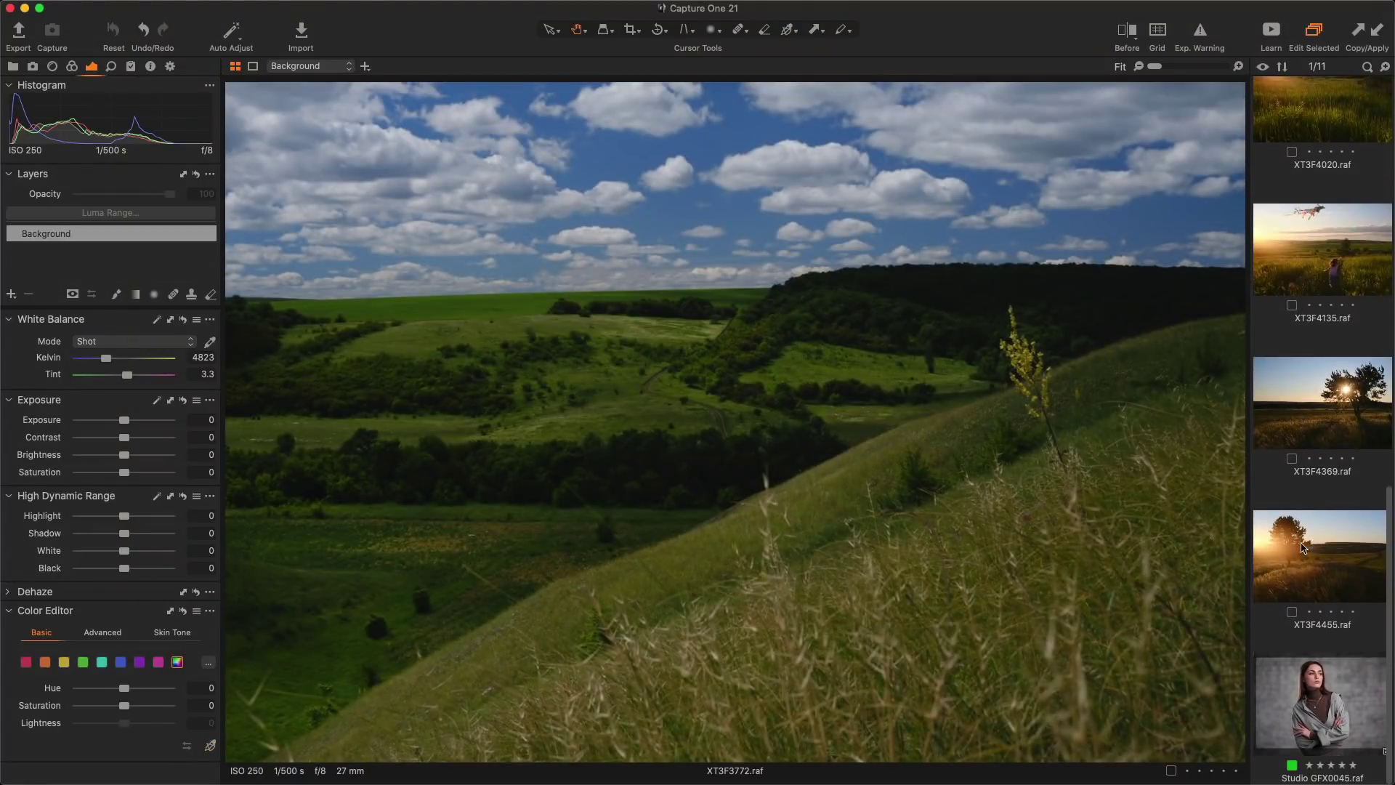
pyautogui.keyDown('shift'); pyautogui.click(1303, 547); pyautogui.keyUp('shift')
pyautogui.press('q')
pyautogui.scroll(4, 725, 445)
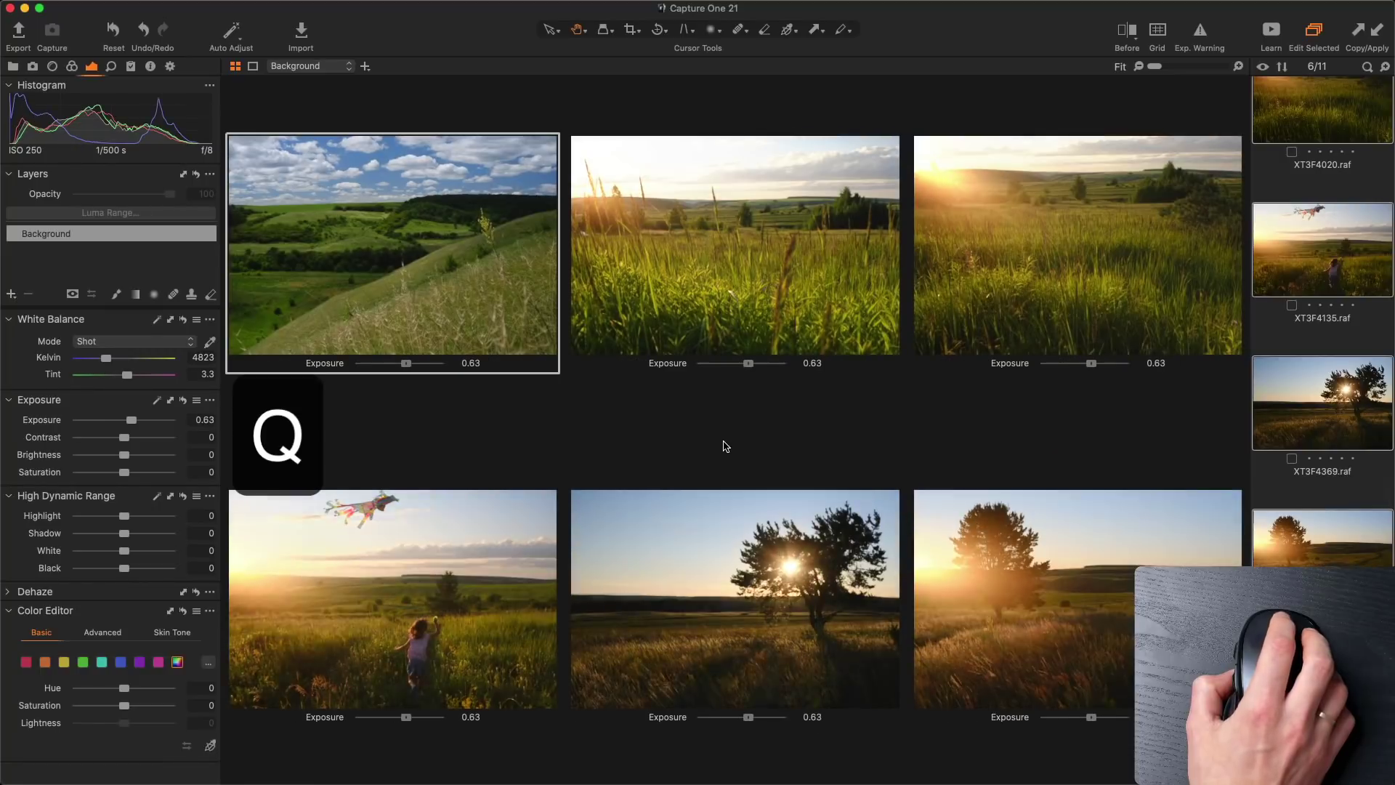
pyautogui.scroll(2, 724, 447)
# - Set highlights -64, shadows 25 and contrast 11 on all six landscapes
pyautogui.press('a')
pyautogui.scroll(-3, 724, 447)
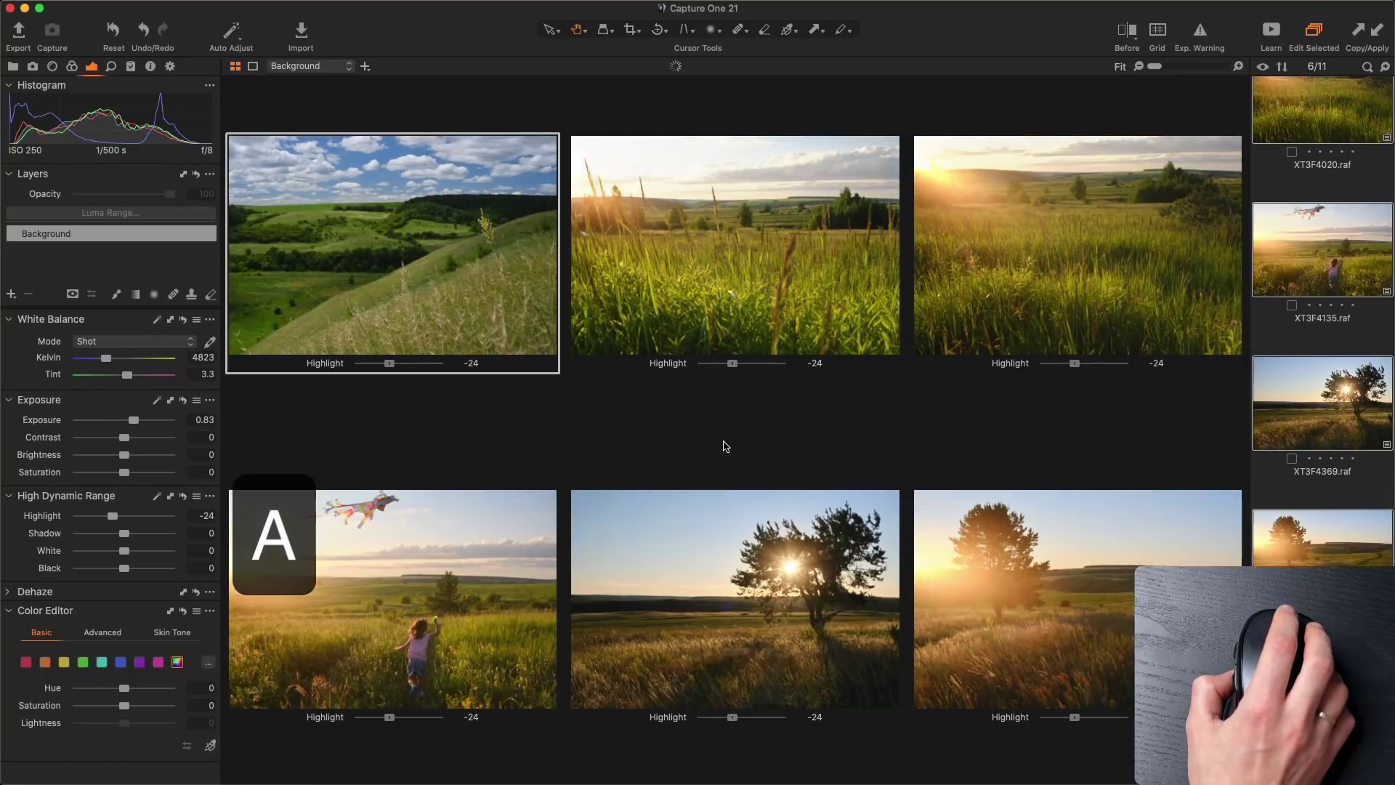
pyautogui.scroll(-5, 724, 446)
pyautogui.press('s')
pyautogui.scroll(1, 724, 446)
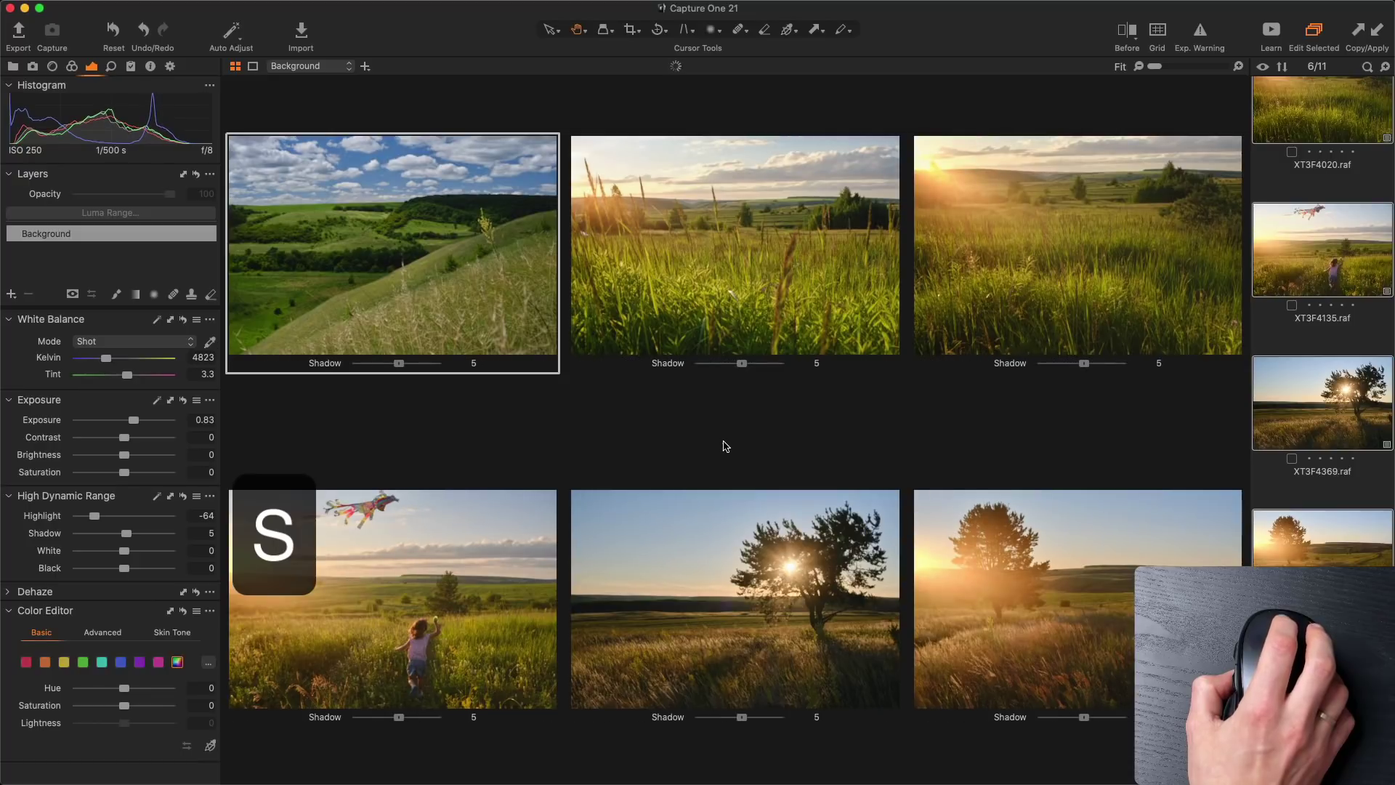
pyautogui.scroll(1, 724, 446)
pyautogui.scroll(2, 725, 446)
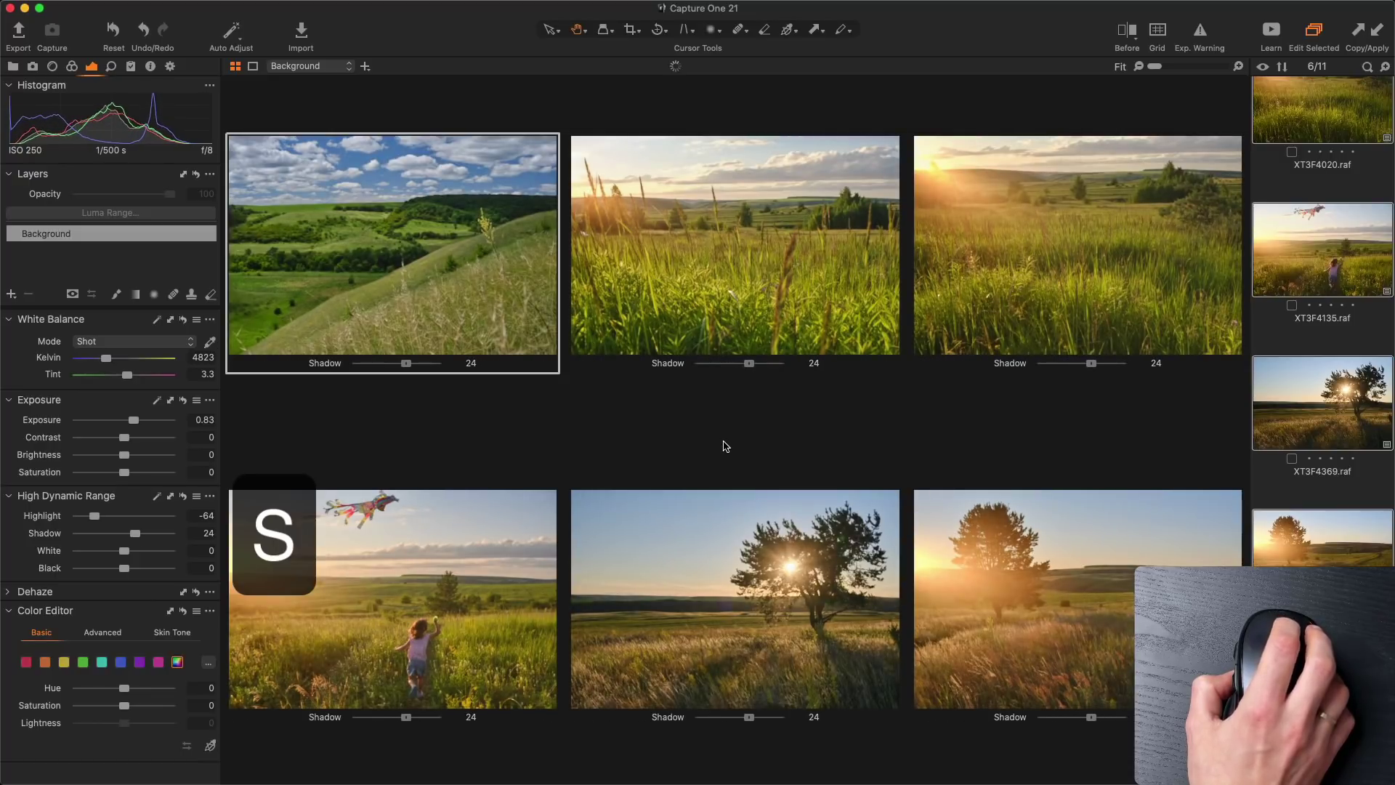
pyautogui.press('w')
pyautogui.scroll(2, 725, 446)
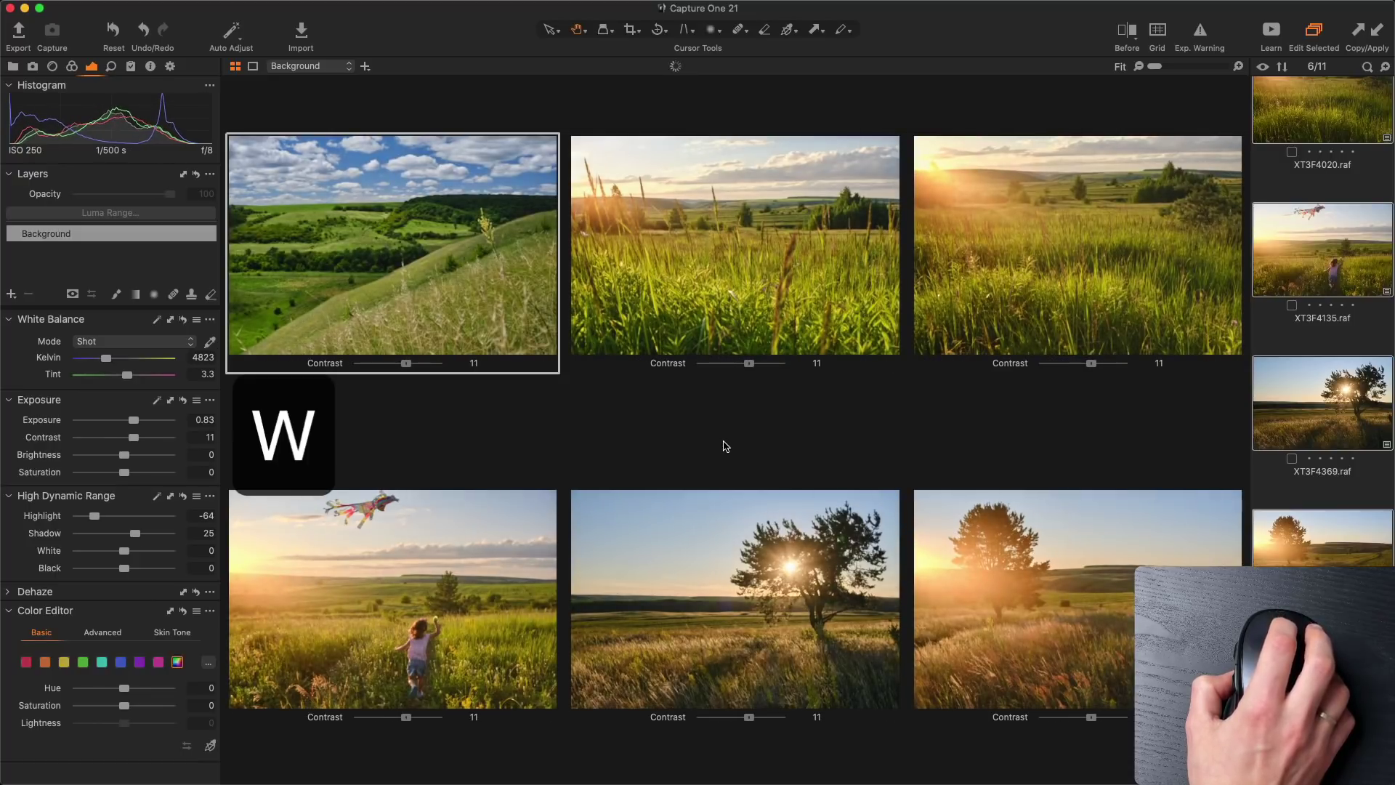
# - Slide the Before/After split across the images, then turn the comparison off
pyautogui.press('y')
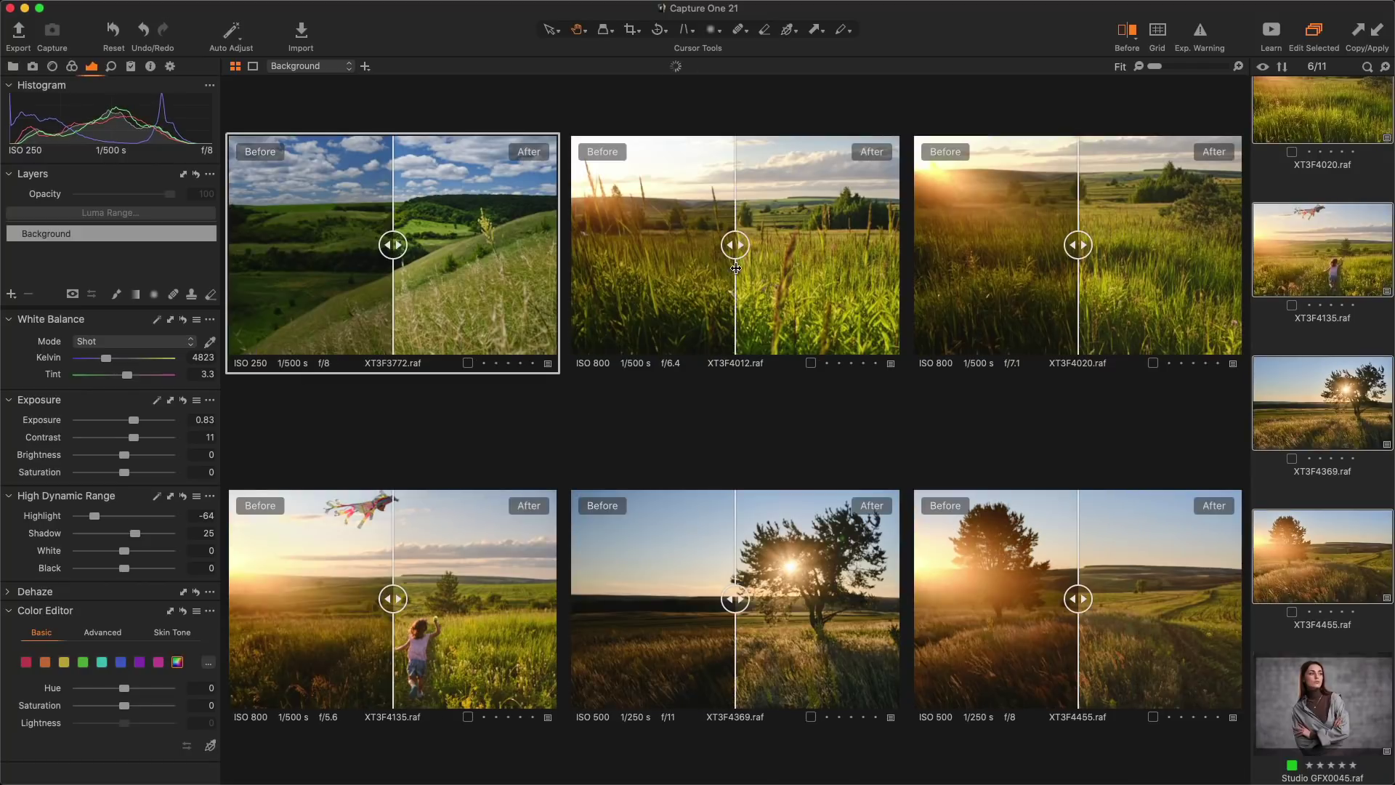
pyautogui.moveTo(736, 251)
pyautogui.mouseDown()
pyautogui.moveTo(610, 249)
pyautogui.moveTo(860, 249)
pyautogui.moveTo(755, 260)
pyautogui.mouseUp()
pyautogui.press('y')
pyautogui.press('super+comma')
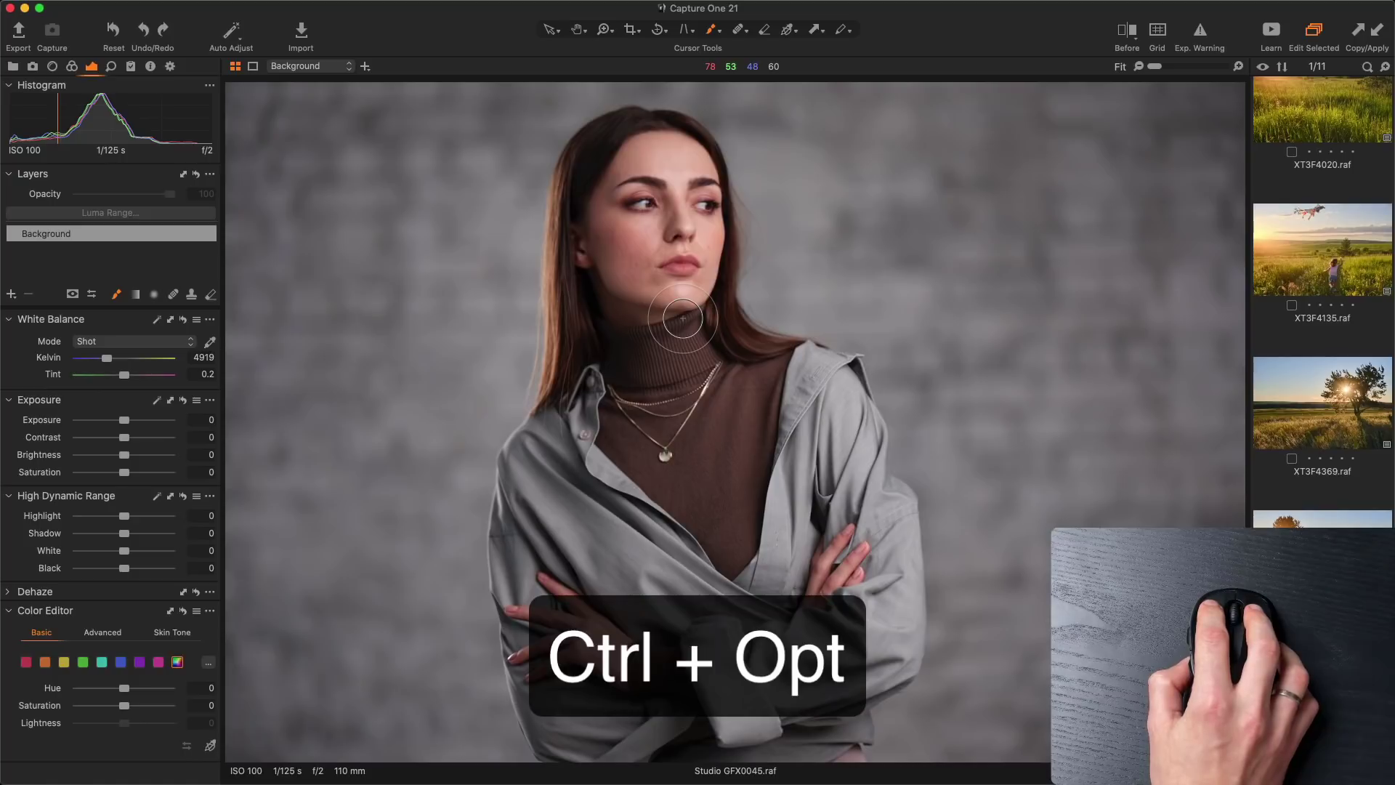
# - Resize the brush and paint a mask over the woman's hair, face and body
pyautogui.hotkey('ctrl', 'alt')
pyautogui.moveTo(683, 318); pyautogui.dragTo(683, 317)
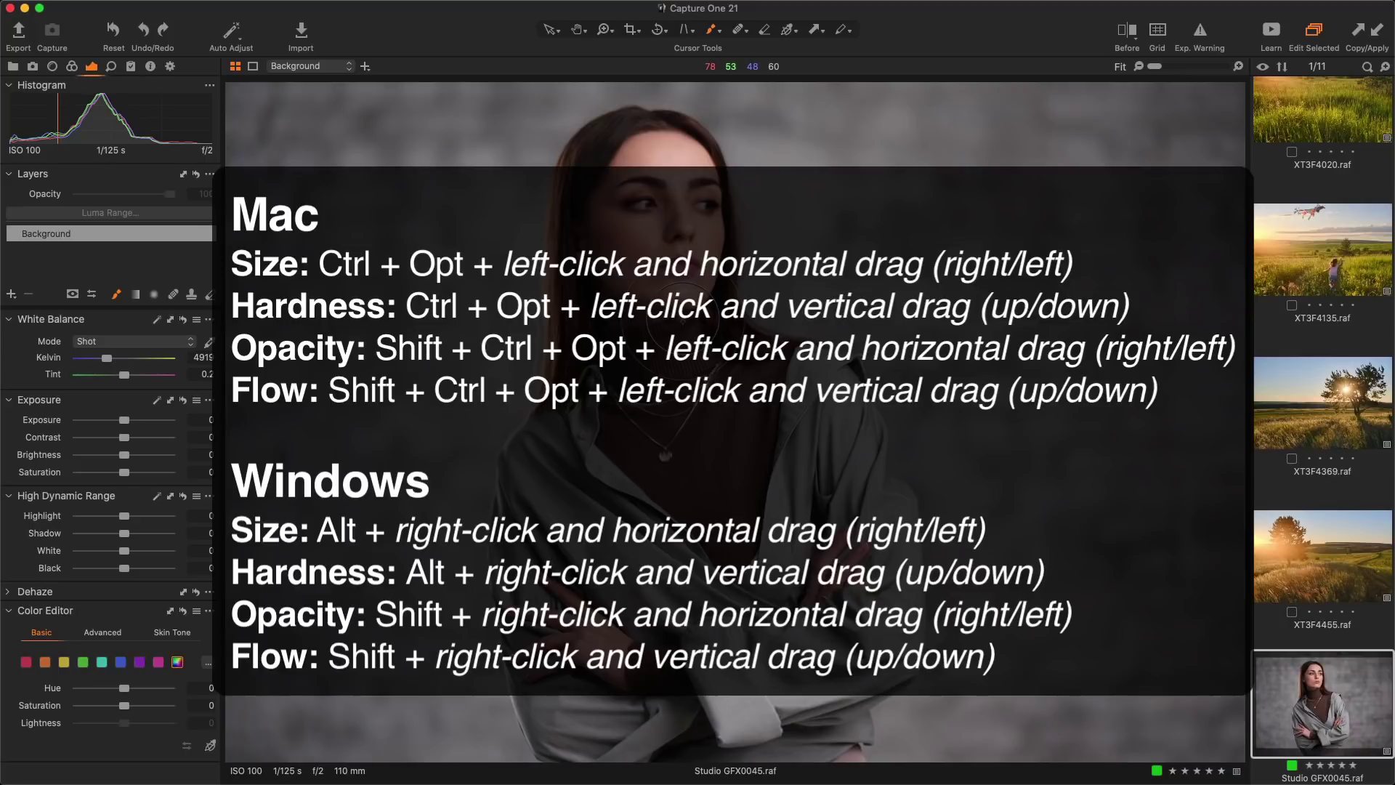
pyautogui.moveTo(683, 317)
pyautogui.mouseDown()
pyautogui.moveTo(592, 187)
pyautogui.moveTo(577, 322)
pyautogui.moveTo(734, 393)
pyautogui.moveTo(554, 525)
pyautogui.moveTo(523, 581)
pyautogui.moveTo(872, 639)
pyautogui.moveTo(763, 436)
pyautogui.moveTo(726, 523)
pyautogui.mouseUp()
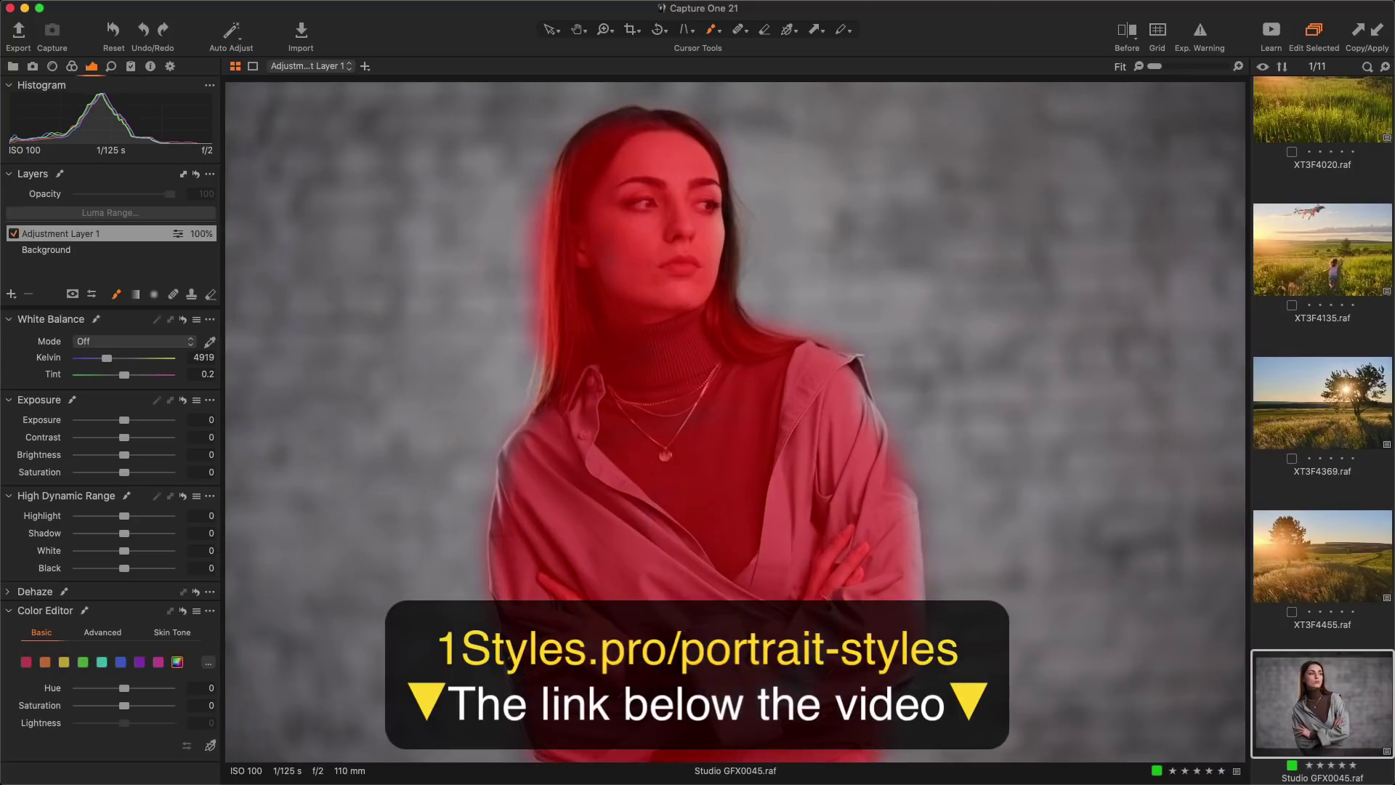
# - Apply the 48 Blue Story user style to the portrait's background layer
pyautogui.click(130, 66)
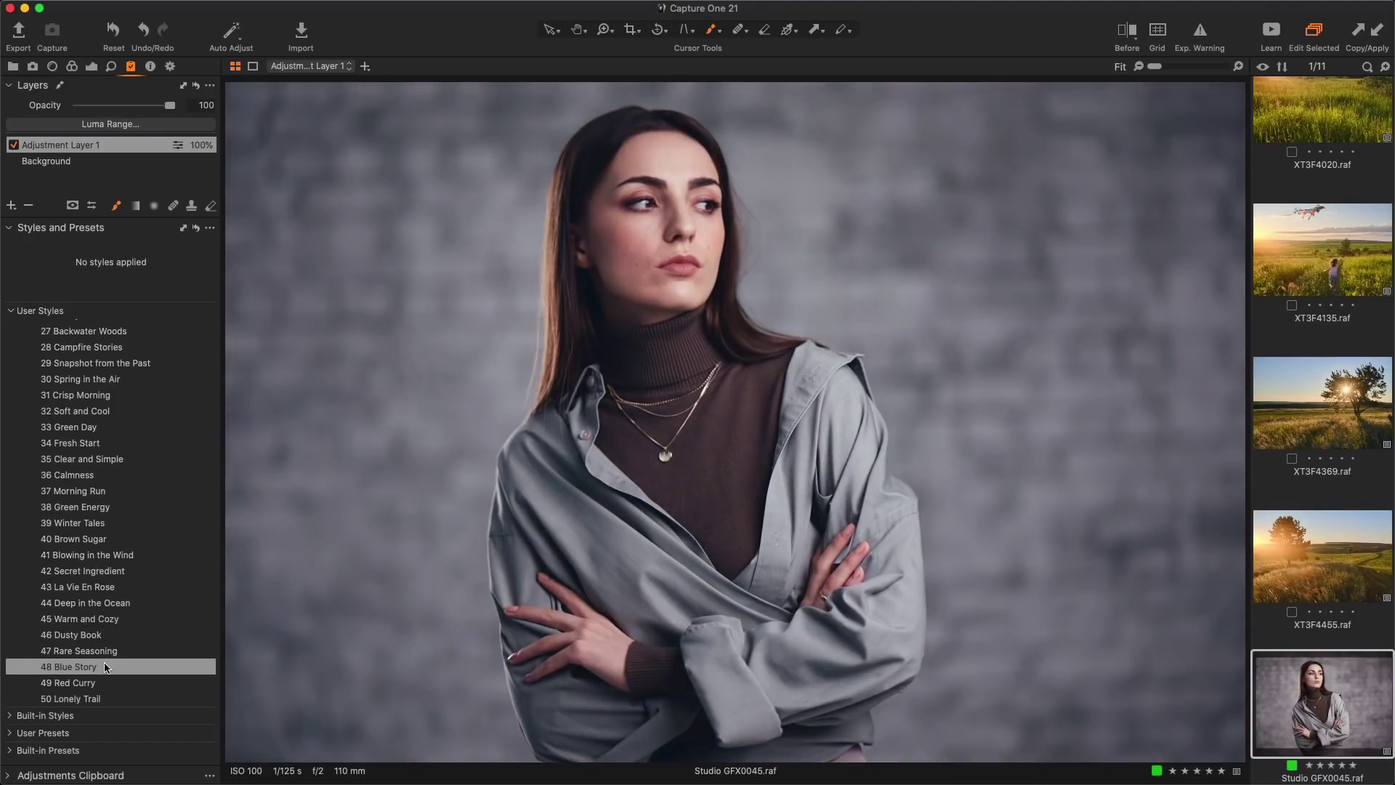
pyautogui.click(105, 667)
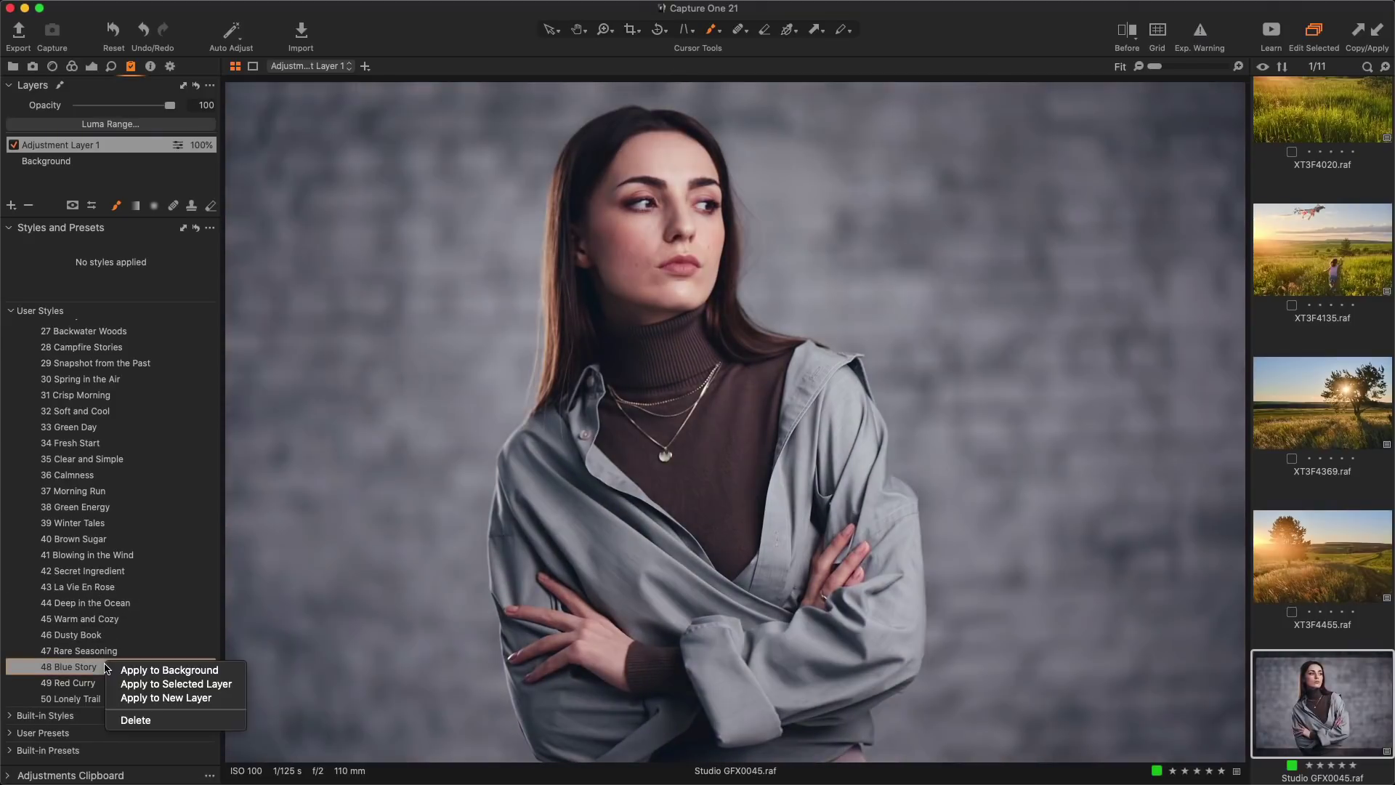
pyautogui.click(148, 675)
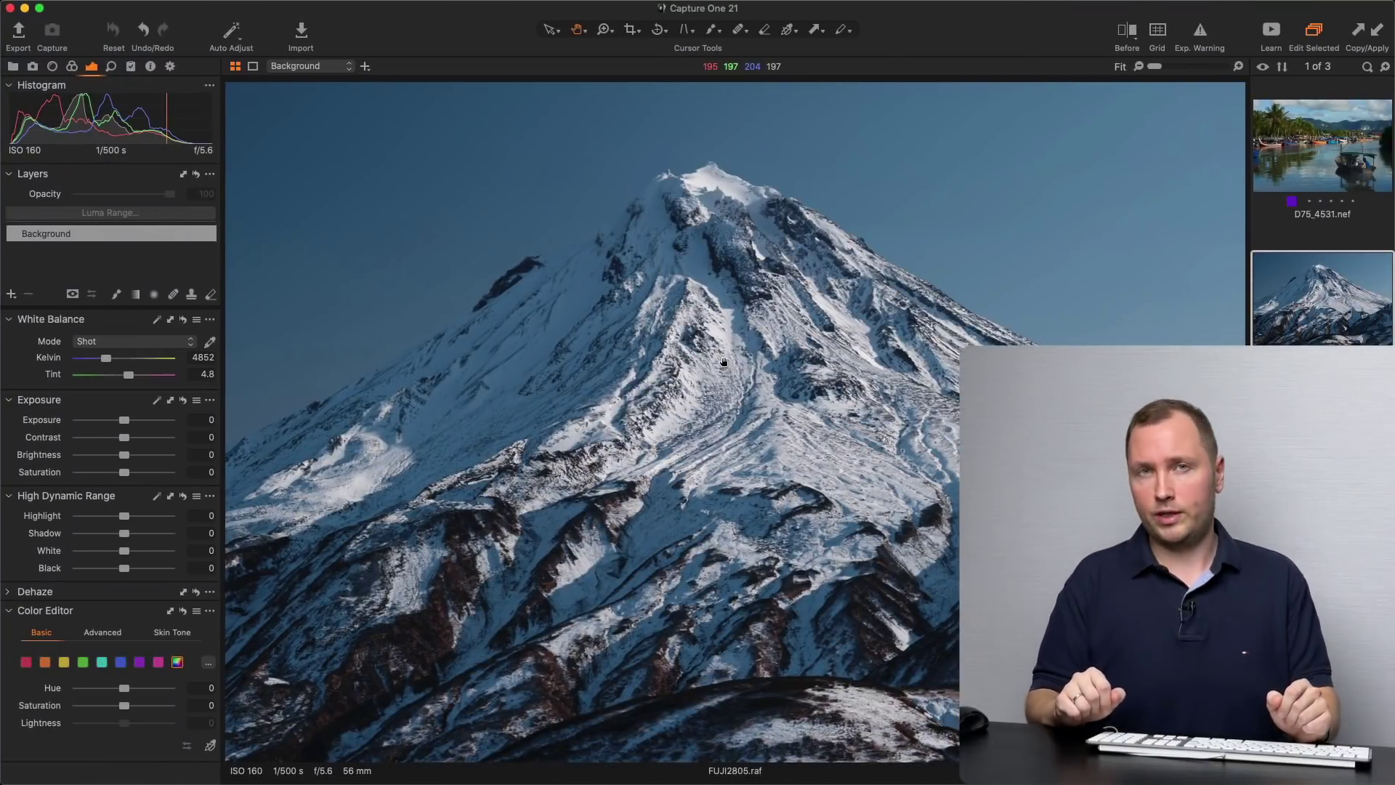
# - In the importer, load Images 2, Images 1, DSC07324.ARW and DSC02251.ARW for review
pyautogui.click(301, 34)
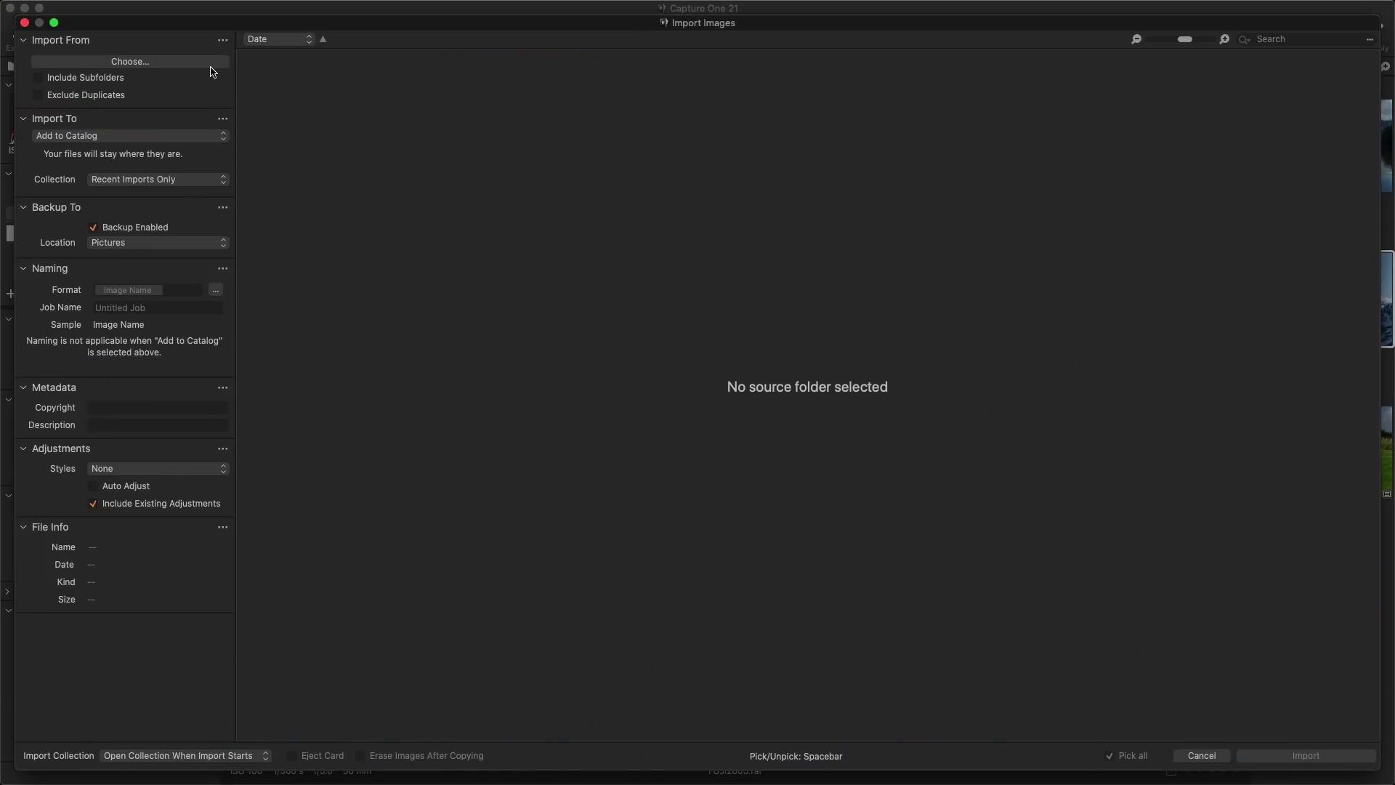
pyautogui.click(211, 64)
pyautogui.click(534, 131)
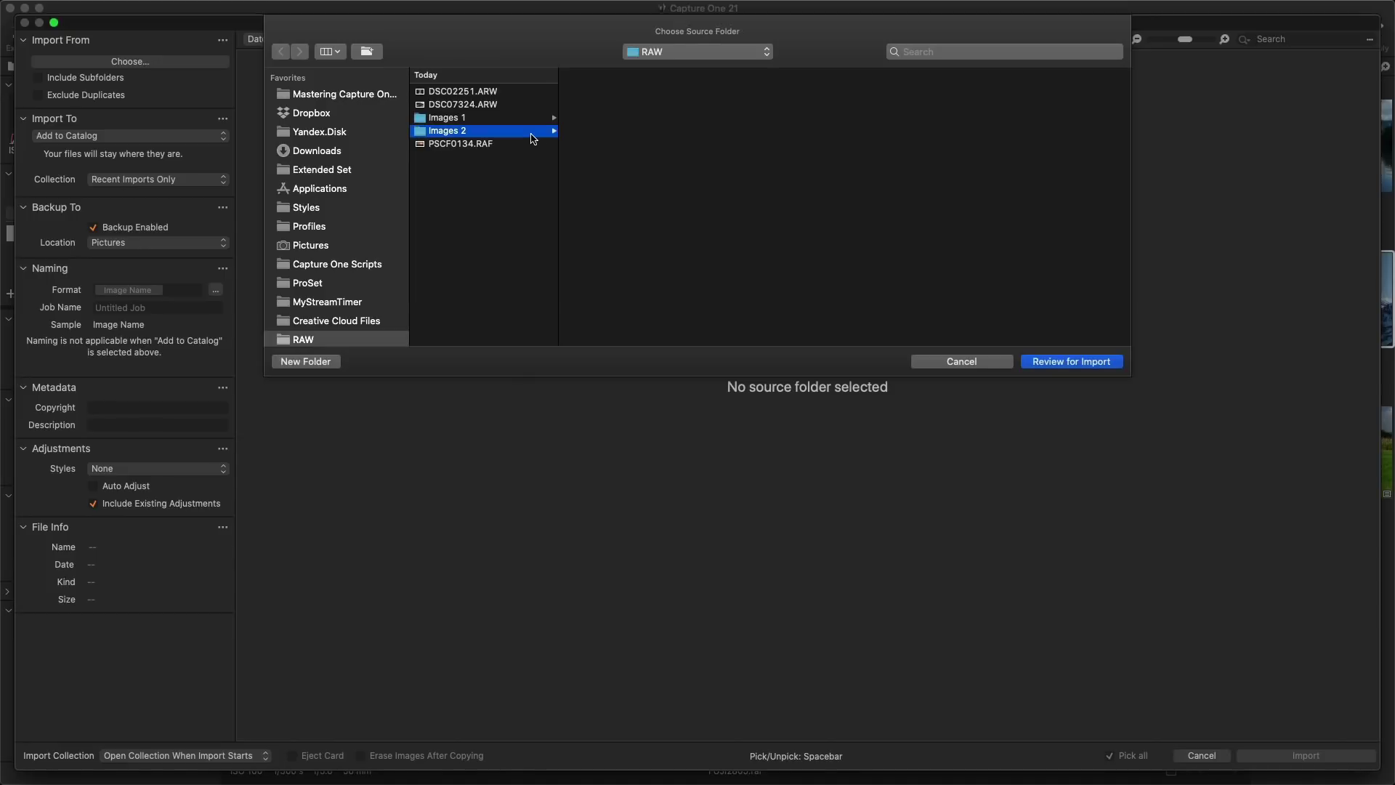
pyautogui.keyDown('shift'); pyautogui.click(530, 117); pyautogui.keyUp('shift')
pyautogui.keyDown('shift'); pyautogui.click(519, 104); pyautogui.keyUp('shift')
pyautogui.keyDown('shift'); pyautogui.click(528, 92); pyautogui.keyUp('shift')
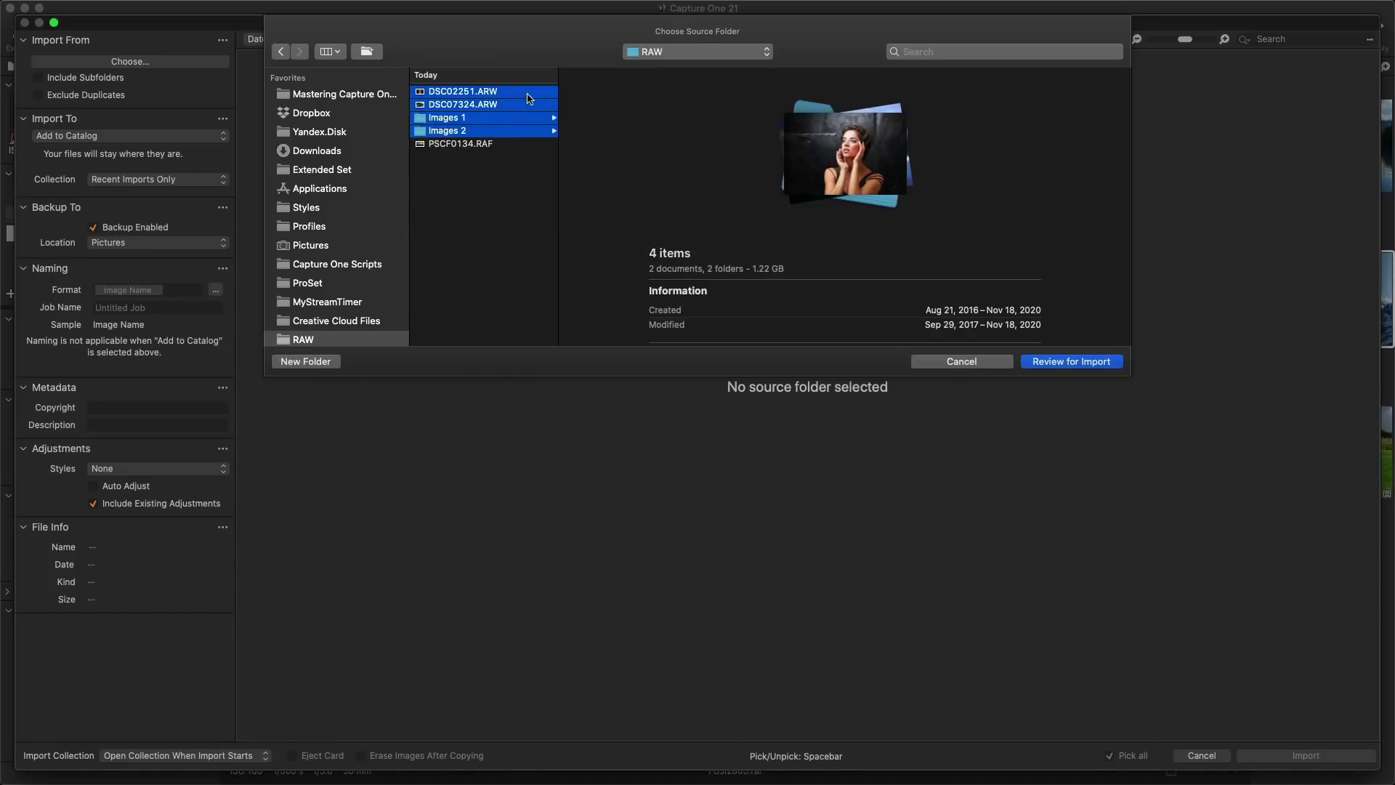
pyautogui.click(1087, 363)
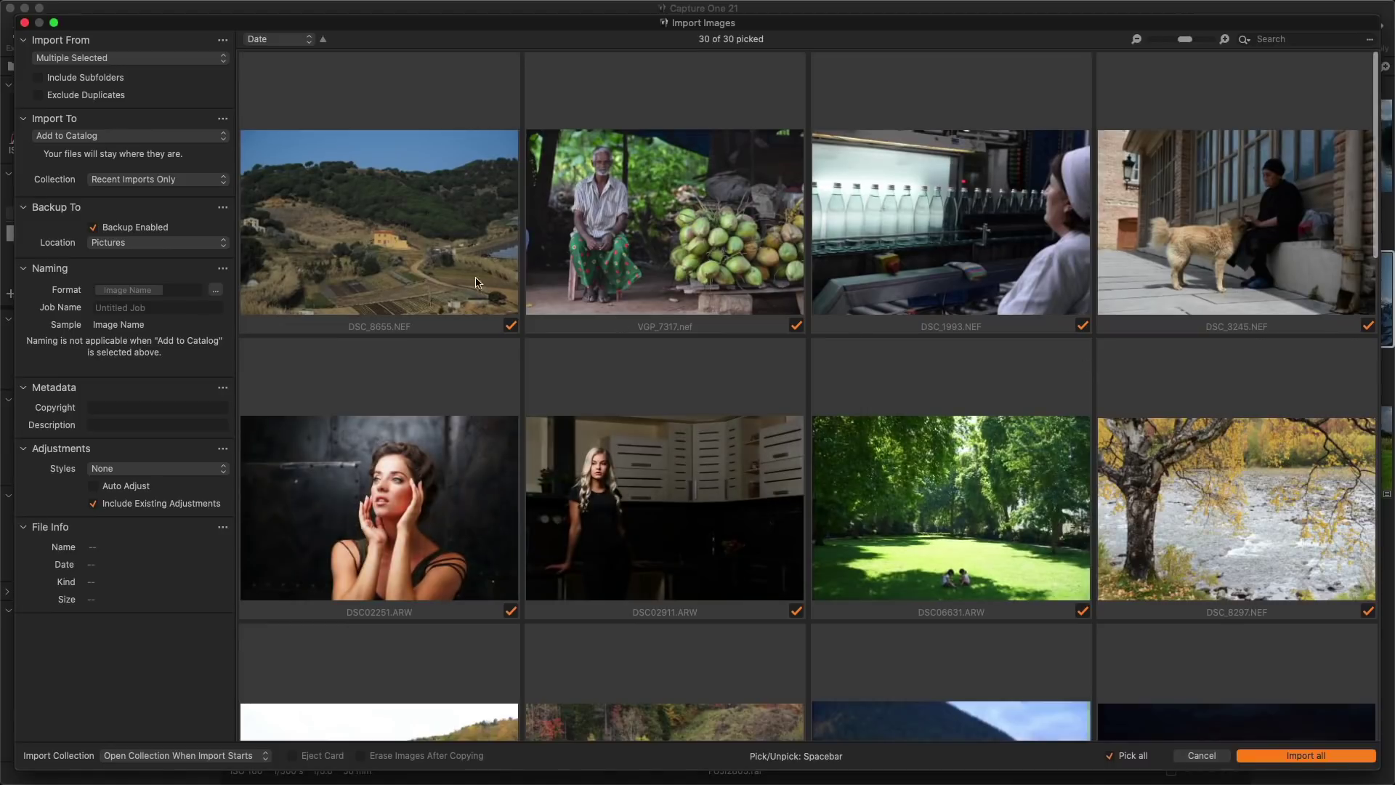
# - Unpick several thumbnails (VGP_7317, DSC_8341, DSC_8314, DSC07324, DSC_9293), then re-pick all 30 images
pyautogui.click(458, 269)
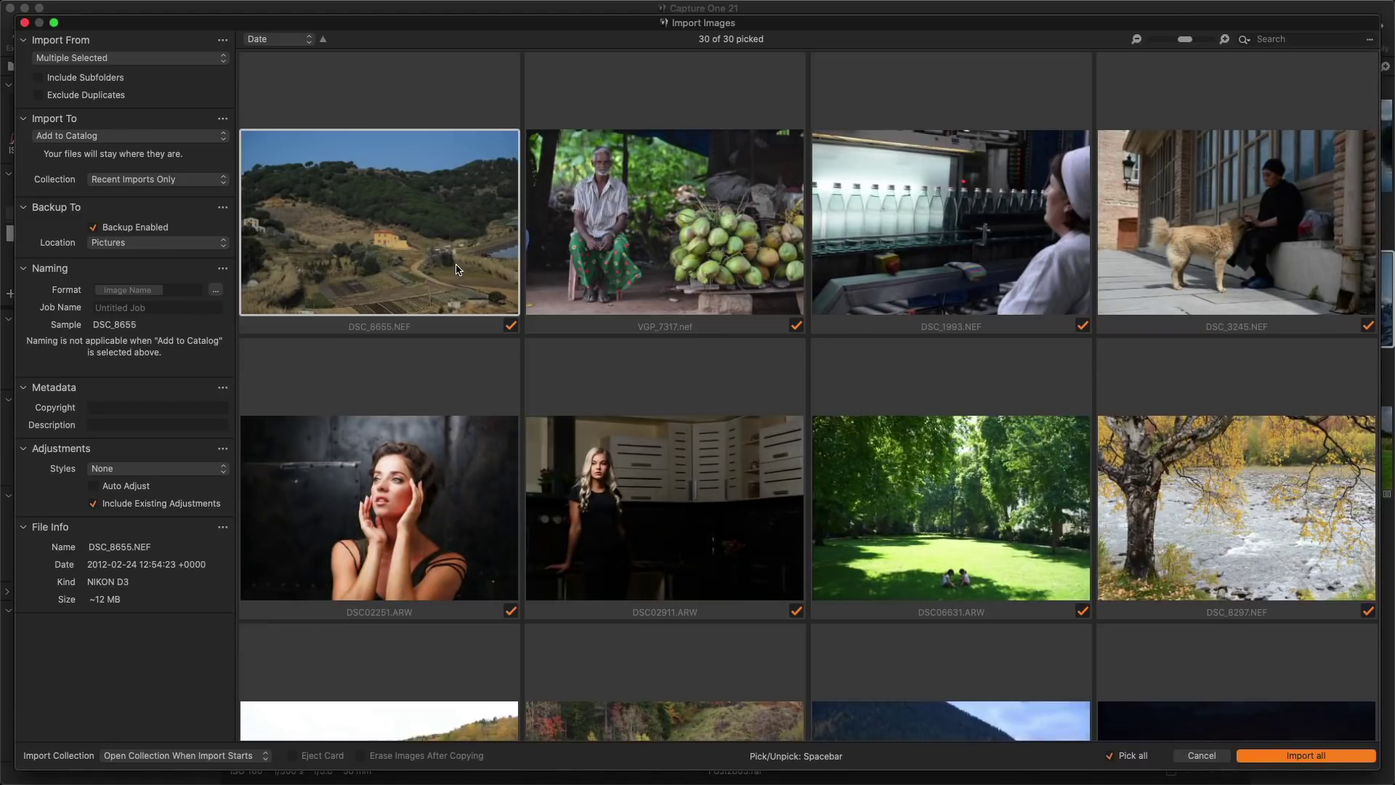
pyautogui.press('Right')
pyautogui.press('space')
pyautogui.press('Down')
pyautogui.press('Down')
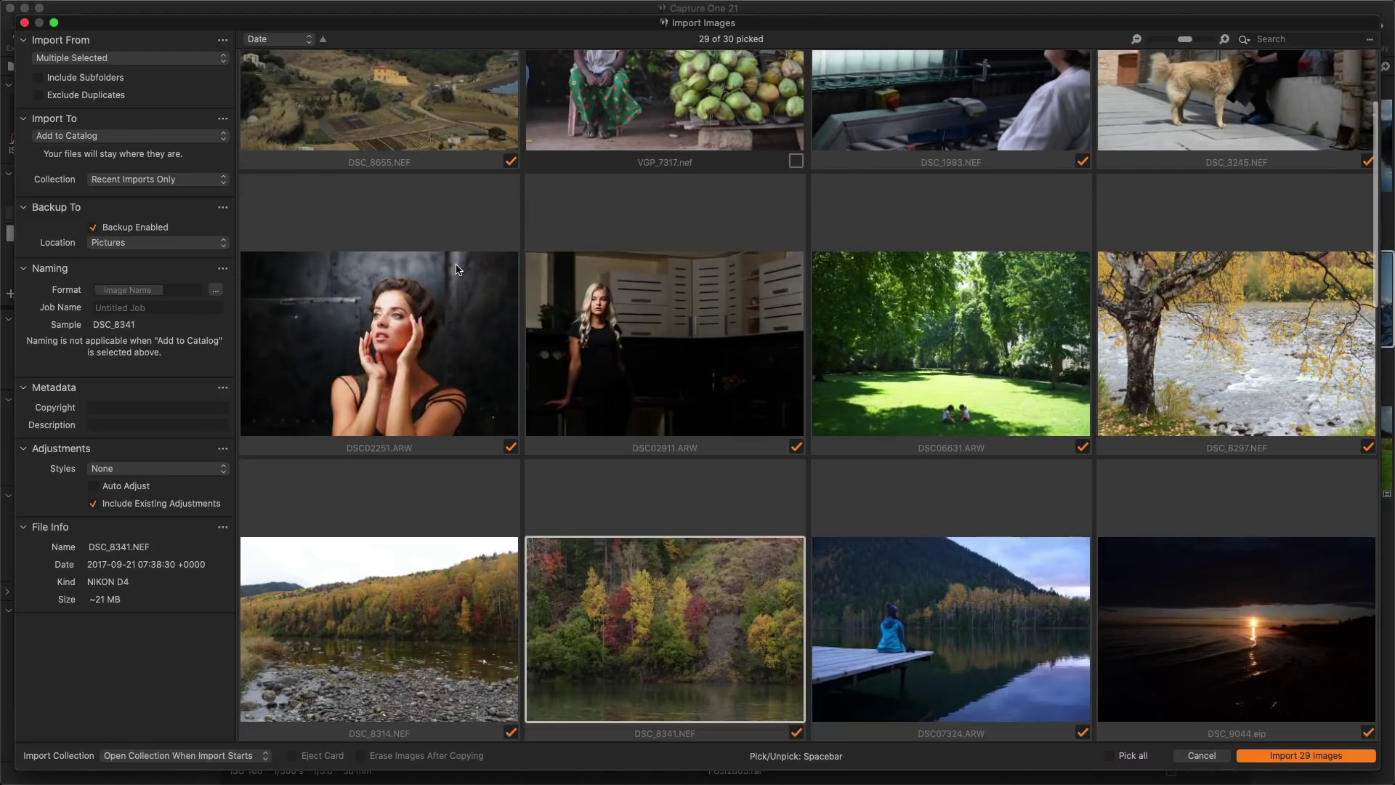
pyautogui.press('space')
pyautogui.press('Left')
pyautogui.press('space')
pyautogui.press('Right')
pyautogui.press('Right')
pyautogui.press('space')
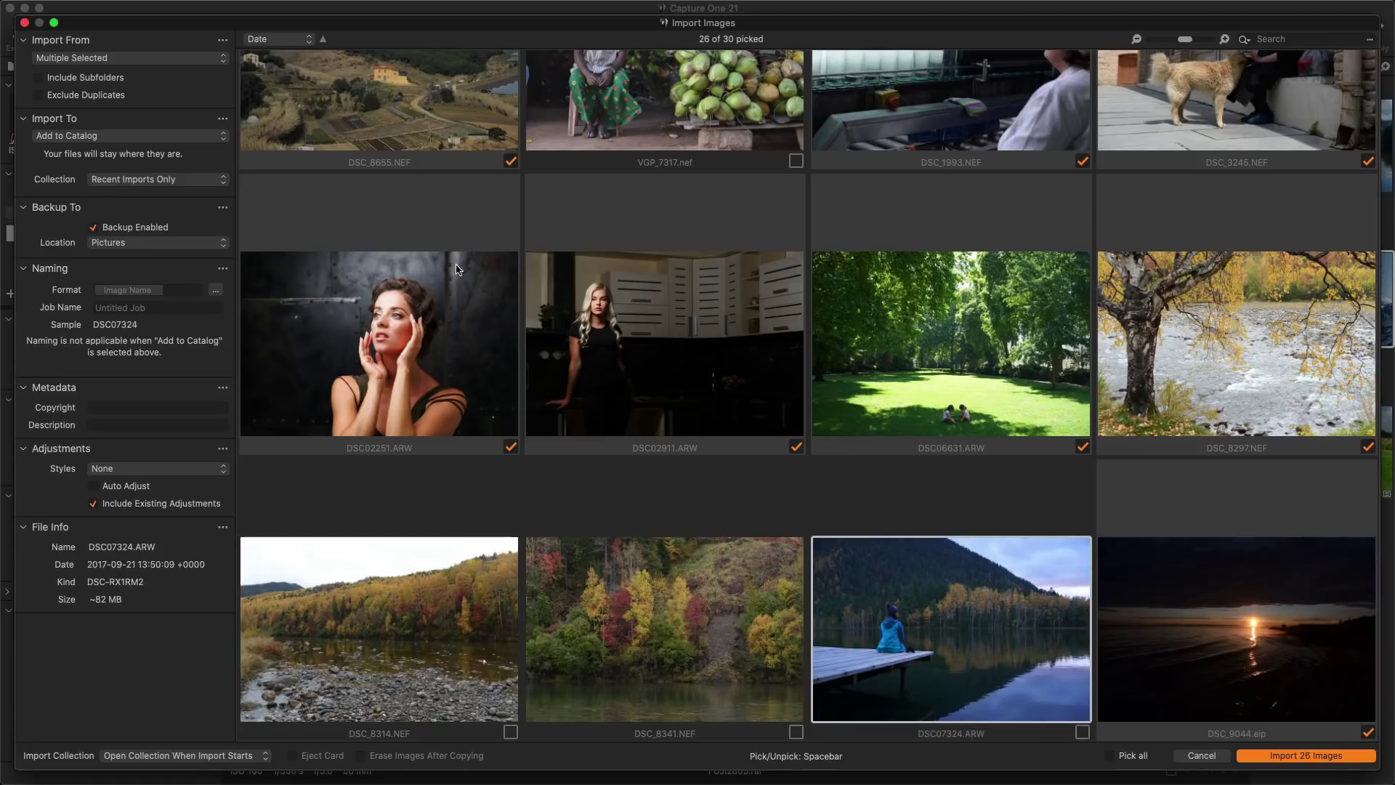
pyautogui.press('Down')
pyautogui.press('Down')
pyautogui.press('space')
pyautogui.press('Left')
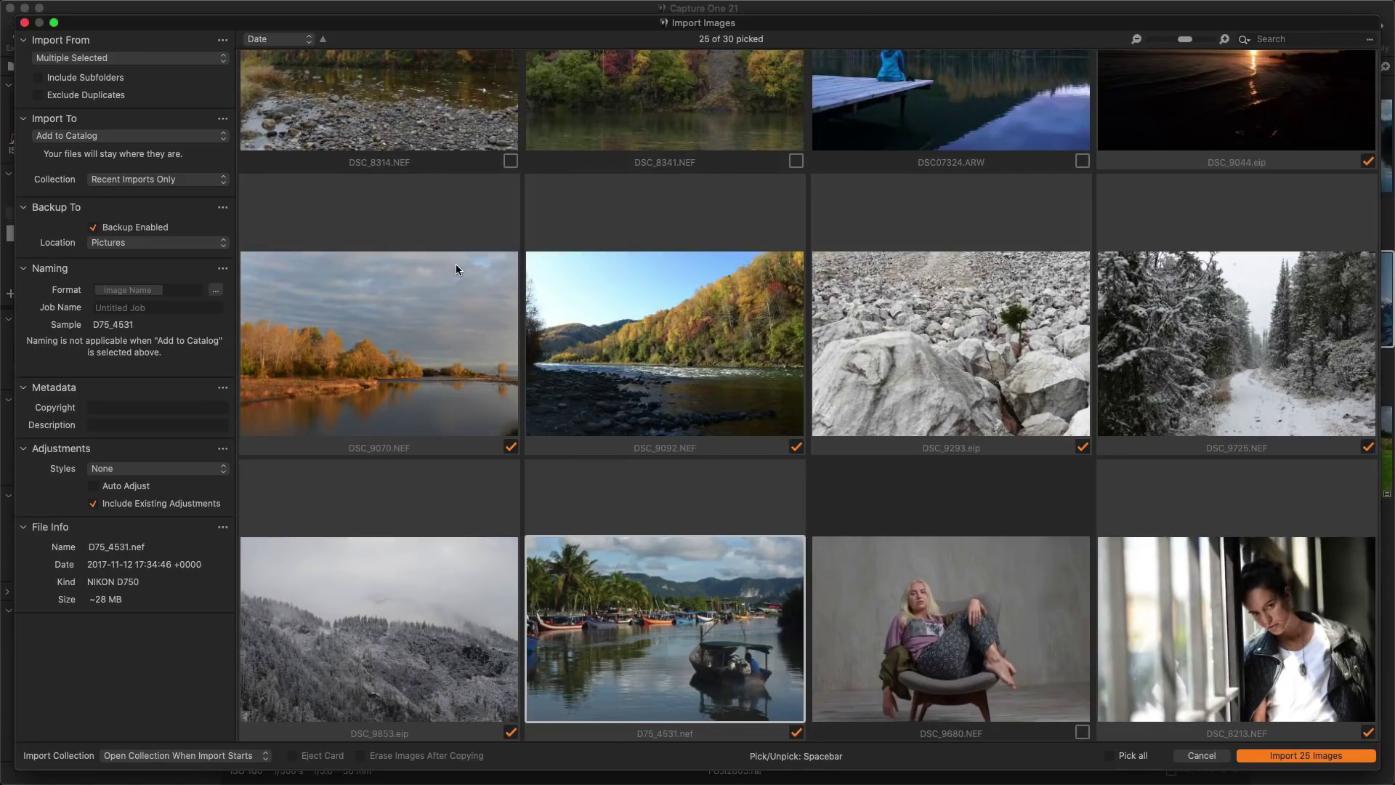
pyautogui.press('space')
pyautogui.press('Up')
pyautogui.press('Right')
pyautogui.press('space')
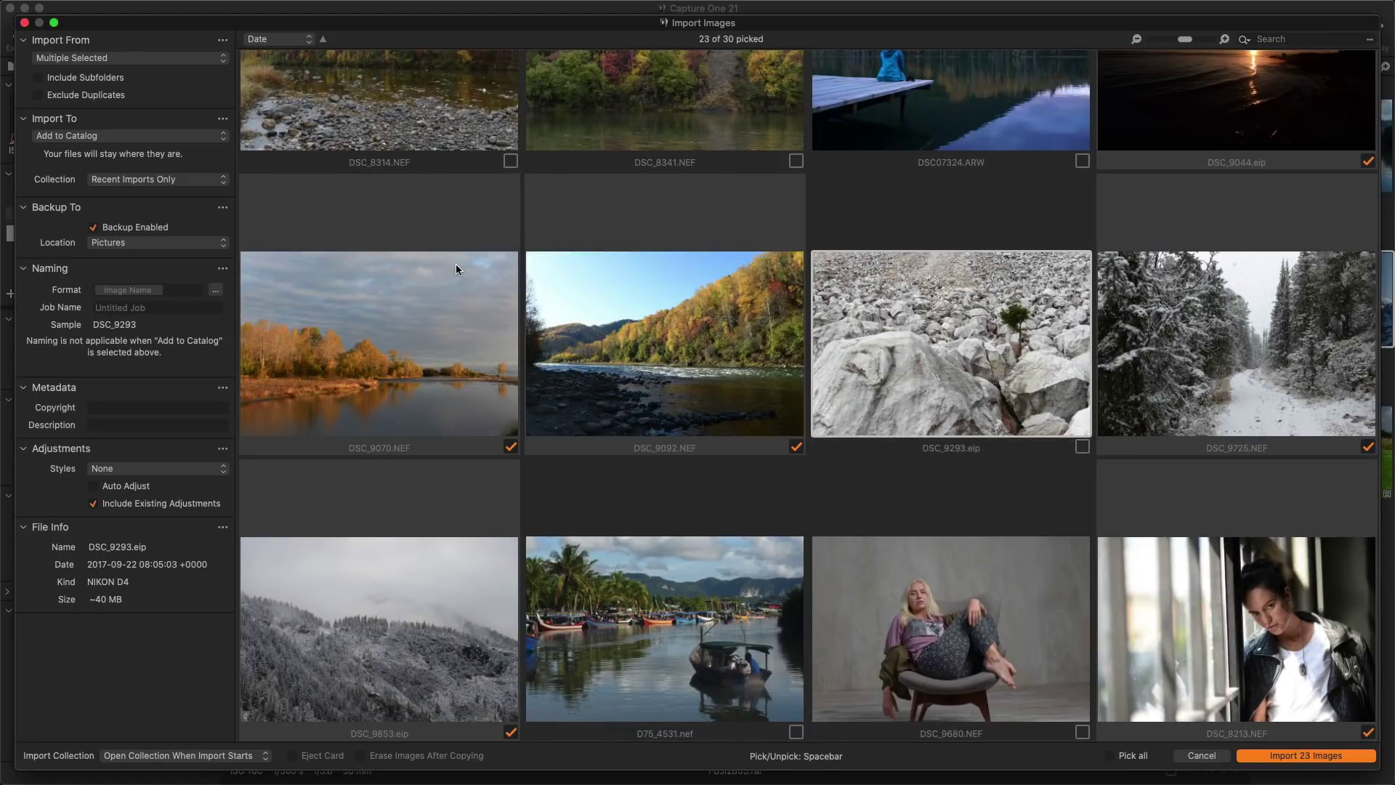
pyautogui.click(1134, 755)
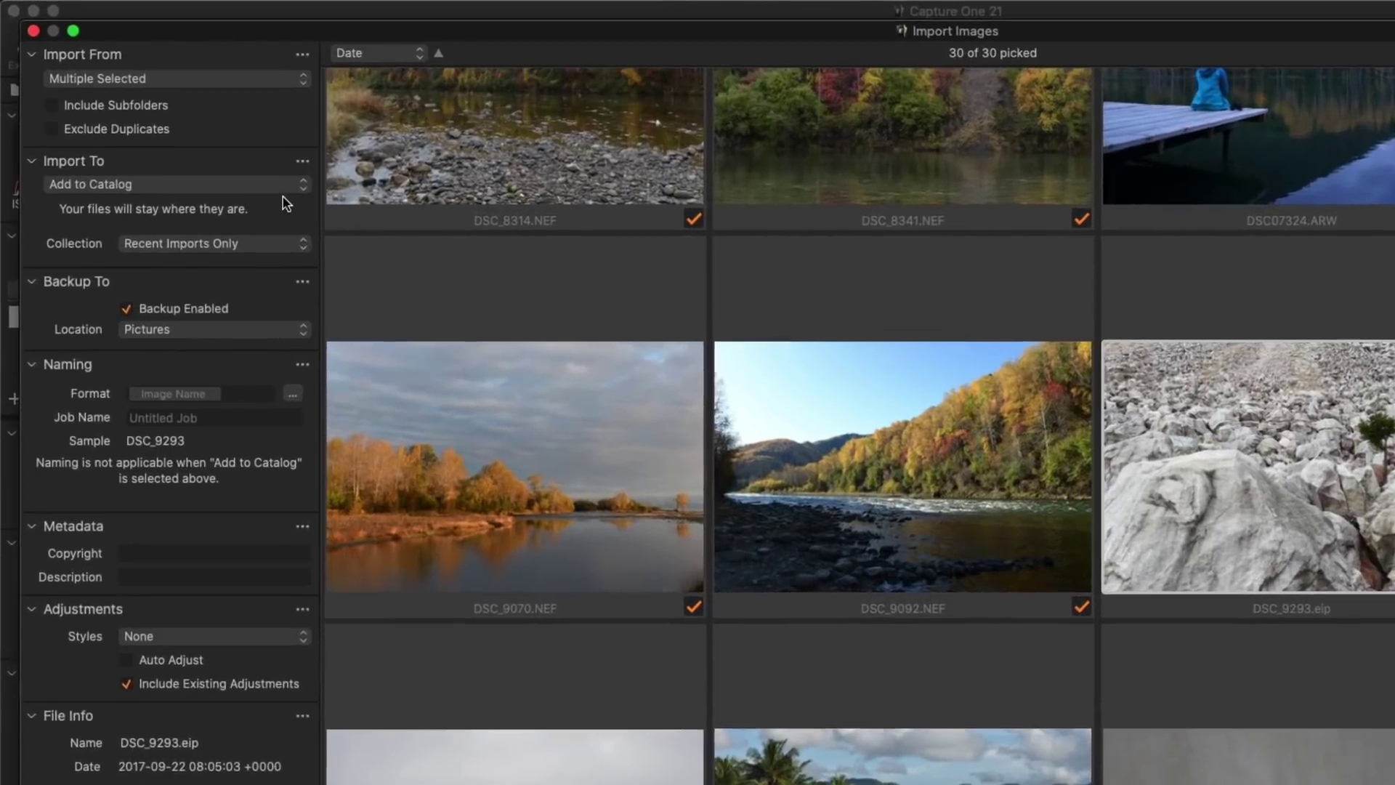
pyautogui.click(281, 184)
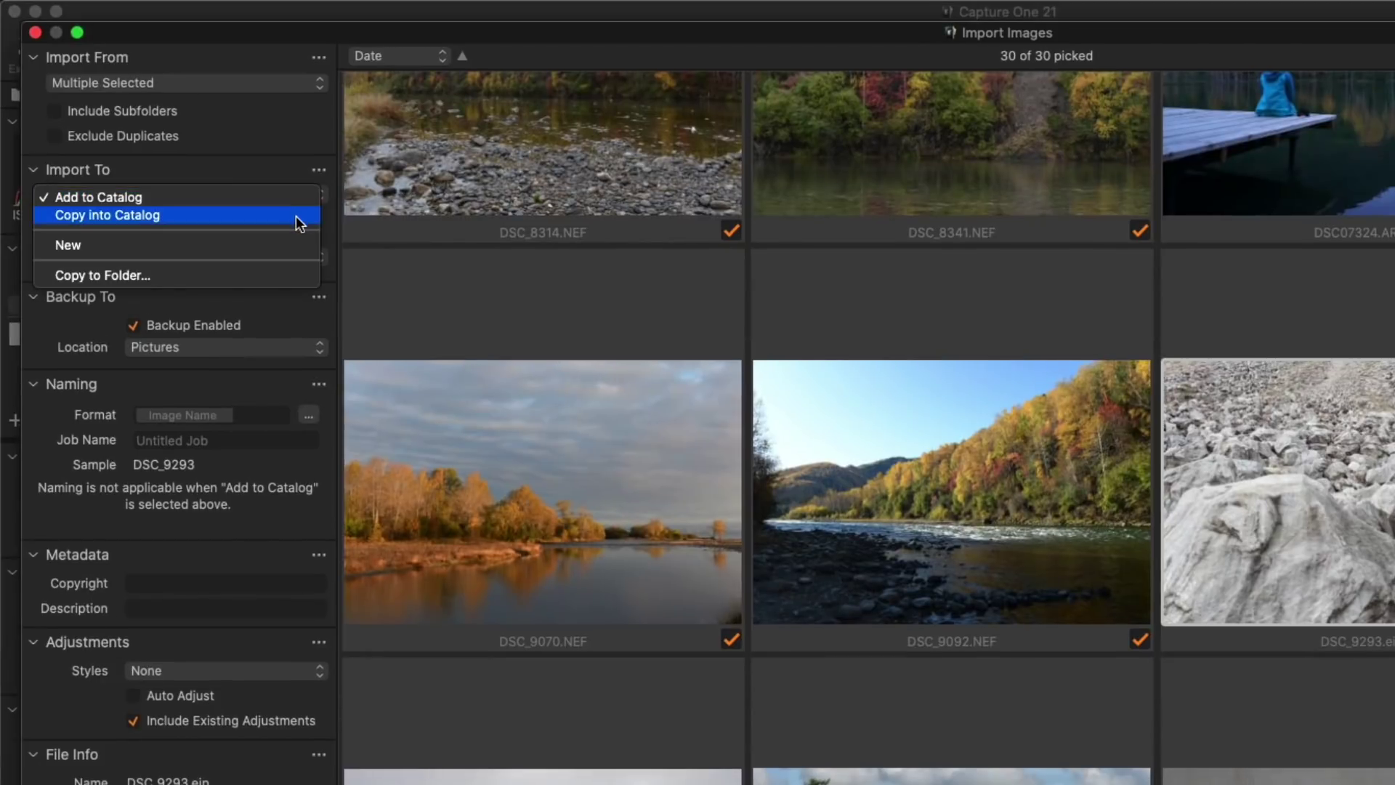
pyautogui.click(281, 206)
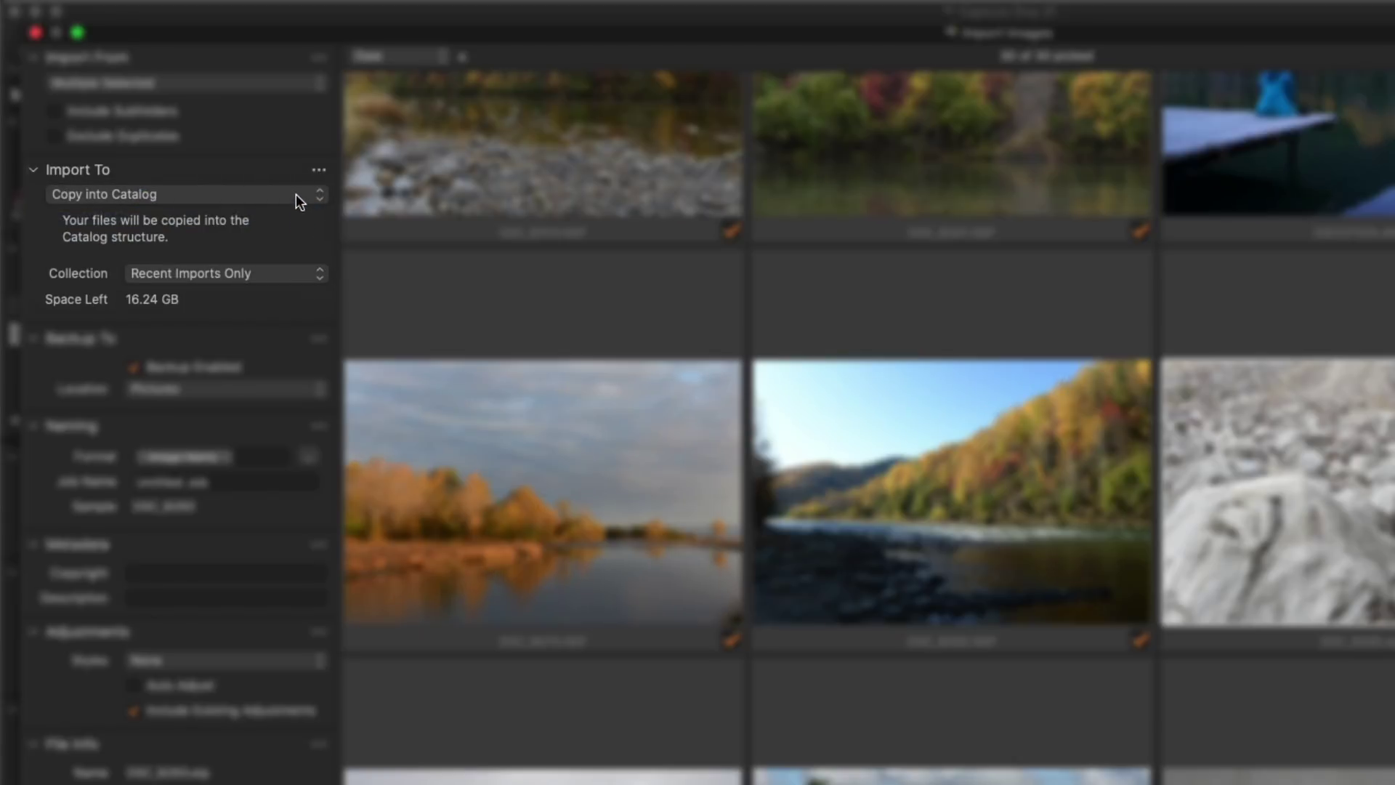
pyautogui.click(295, 194)
pyautogui.click(293, 181)
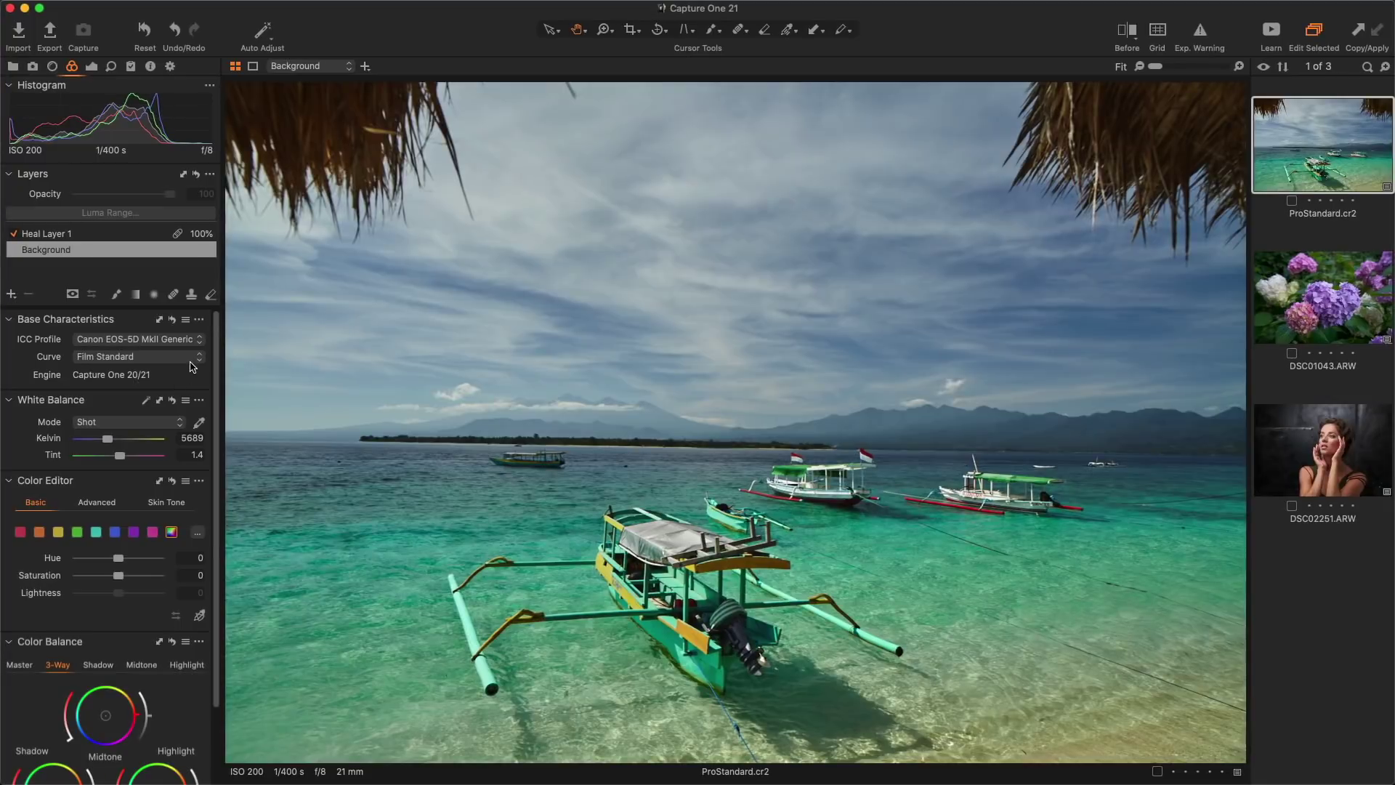
# - Switch the boat photo's colour profile to ProStandard and fit it in view
pyautogui.click(192, 347)
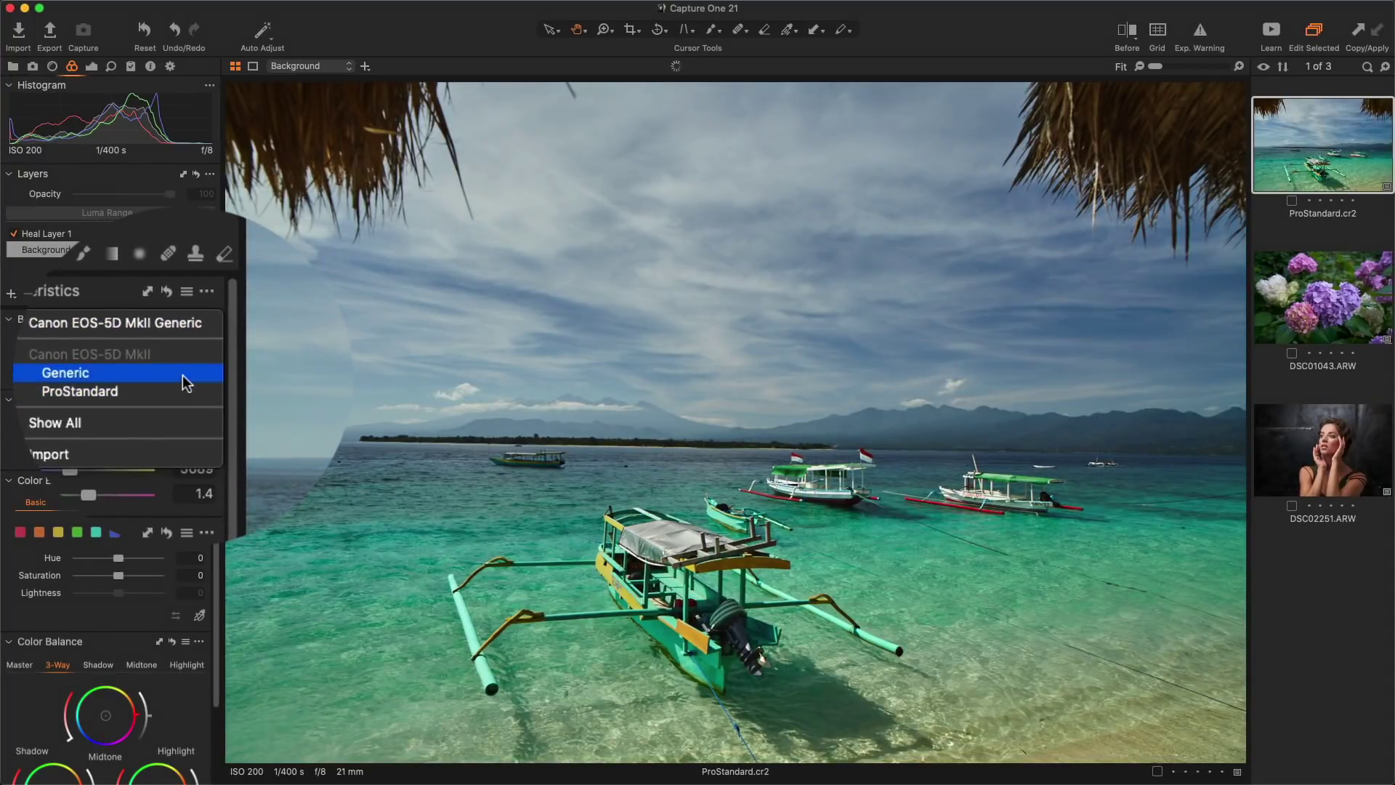
pyautogui.click(189, 374)
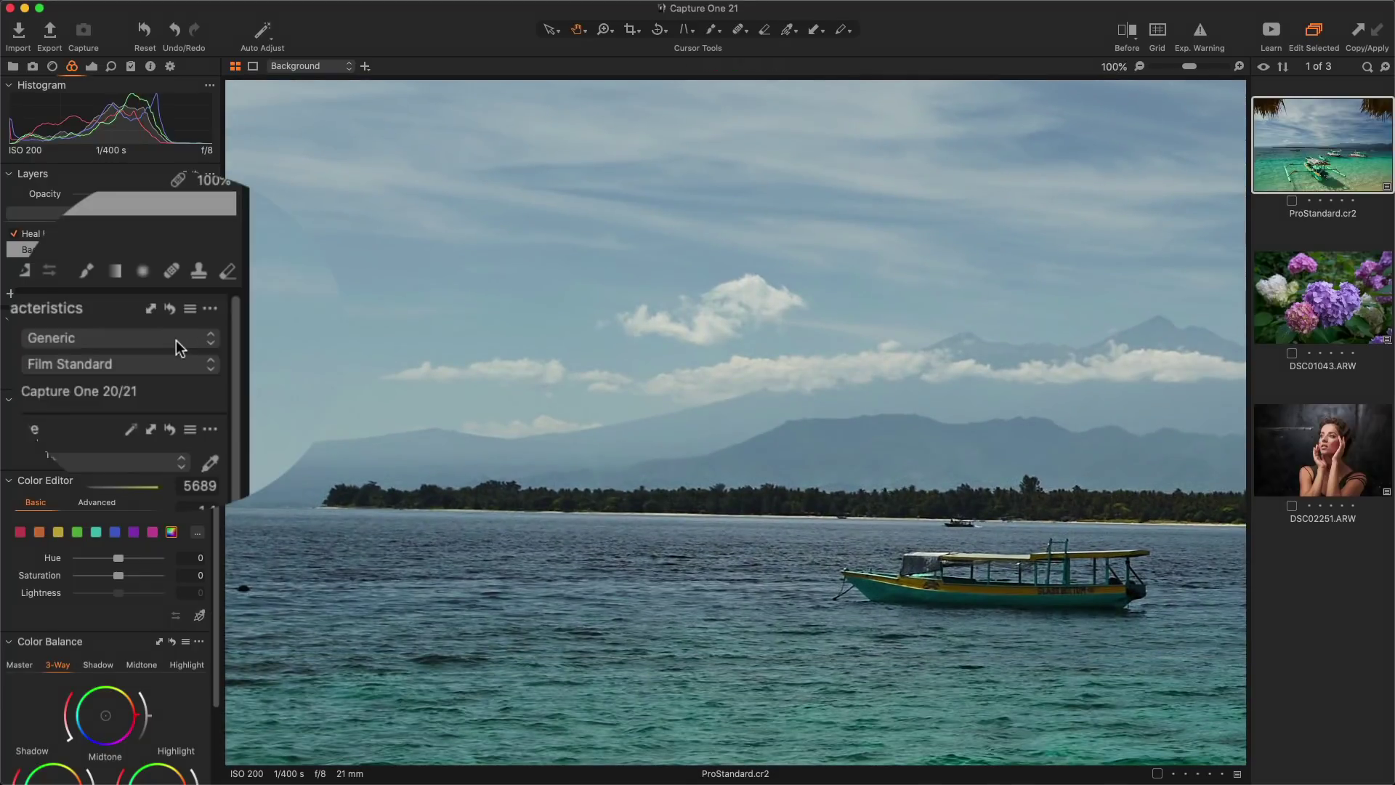
pyautogui.click(168, 340)
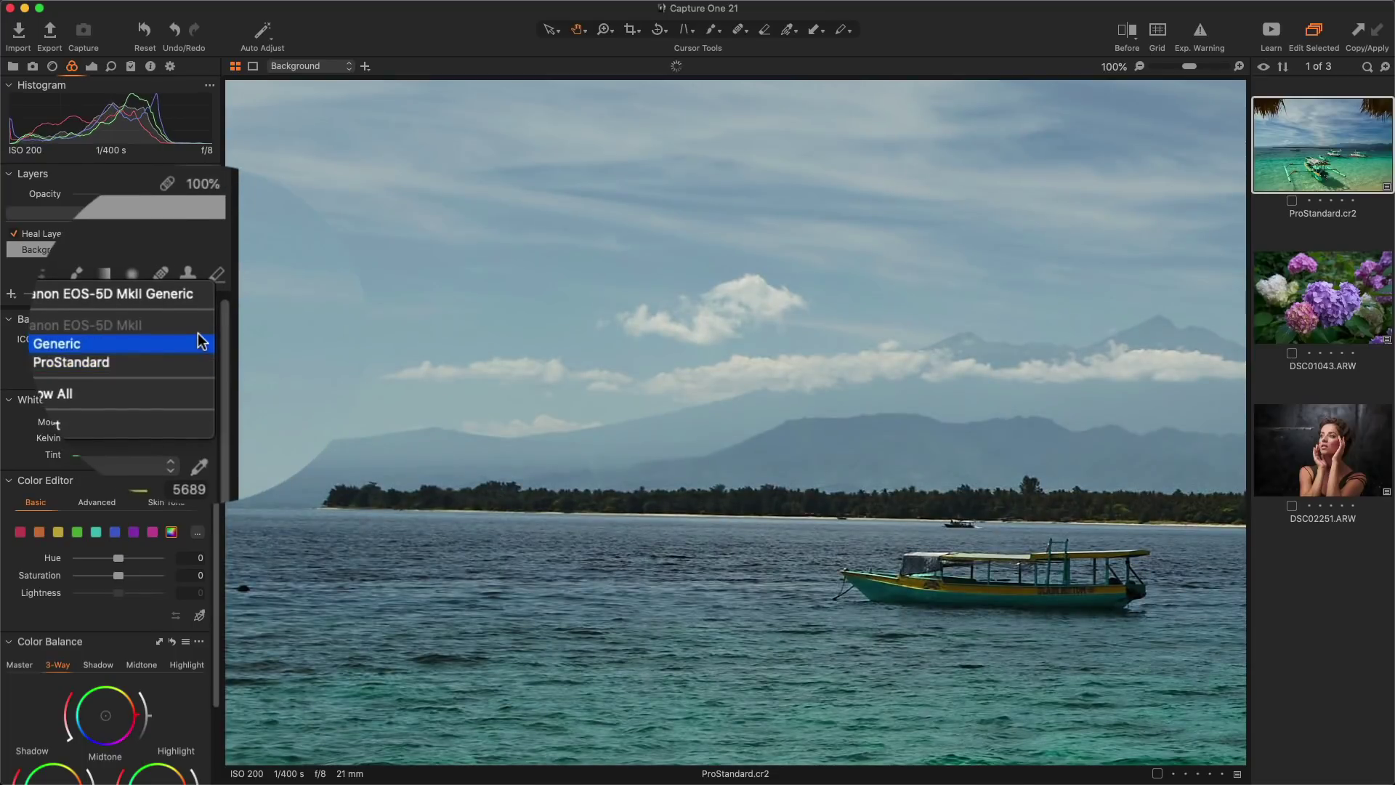
pyautogui.click(198, 356)
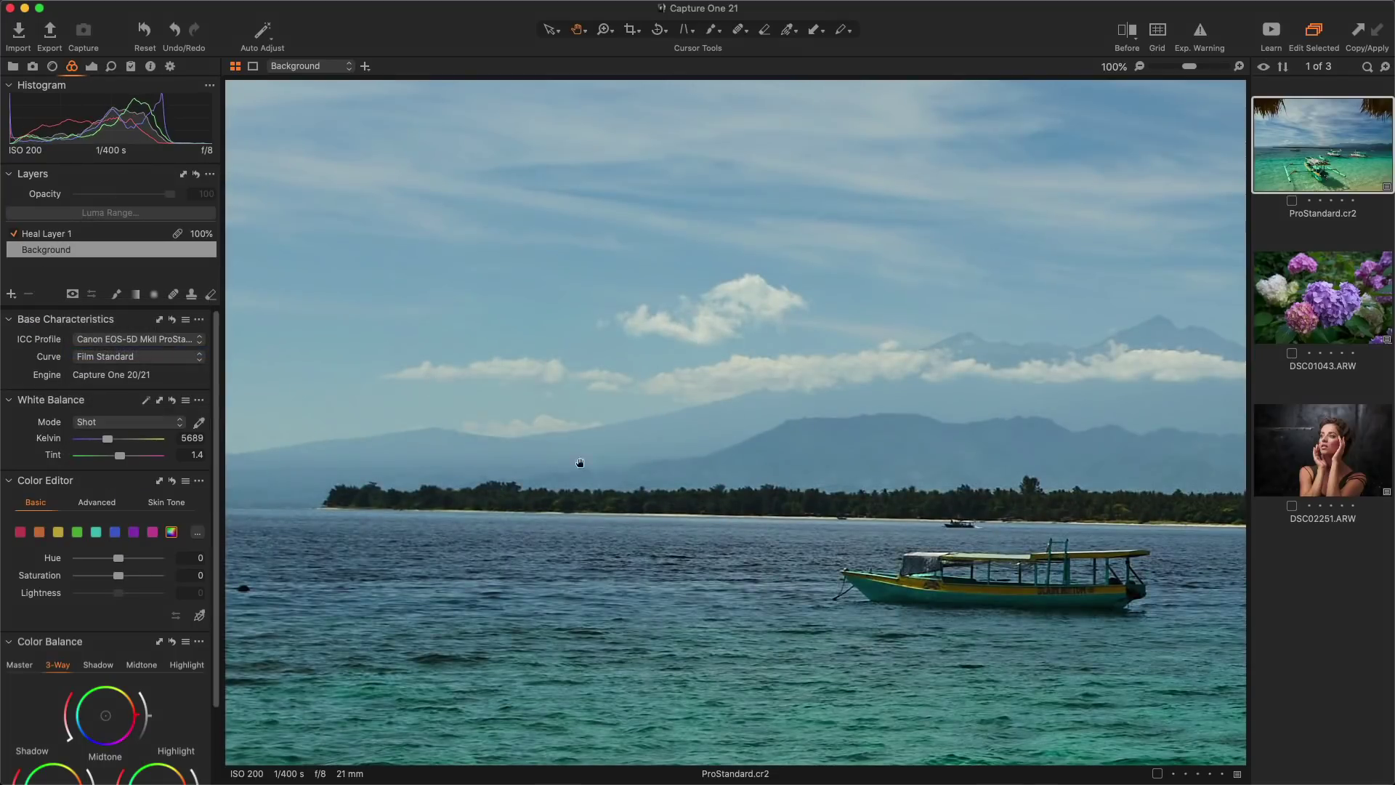
pyautogui.doubleClick(814, 532)
# - Give hydrangea DSC01043.ARW the ProStandard profile, compare before/after, then open portrait DSC02251.ARW
pyautogui.click(1311, 331)
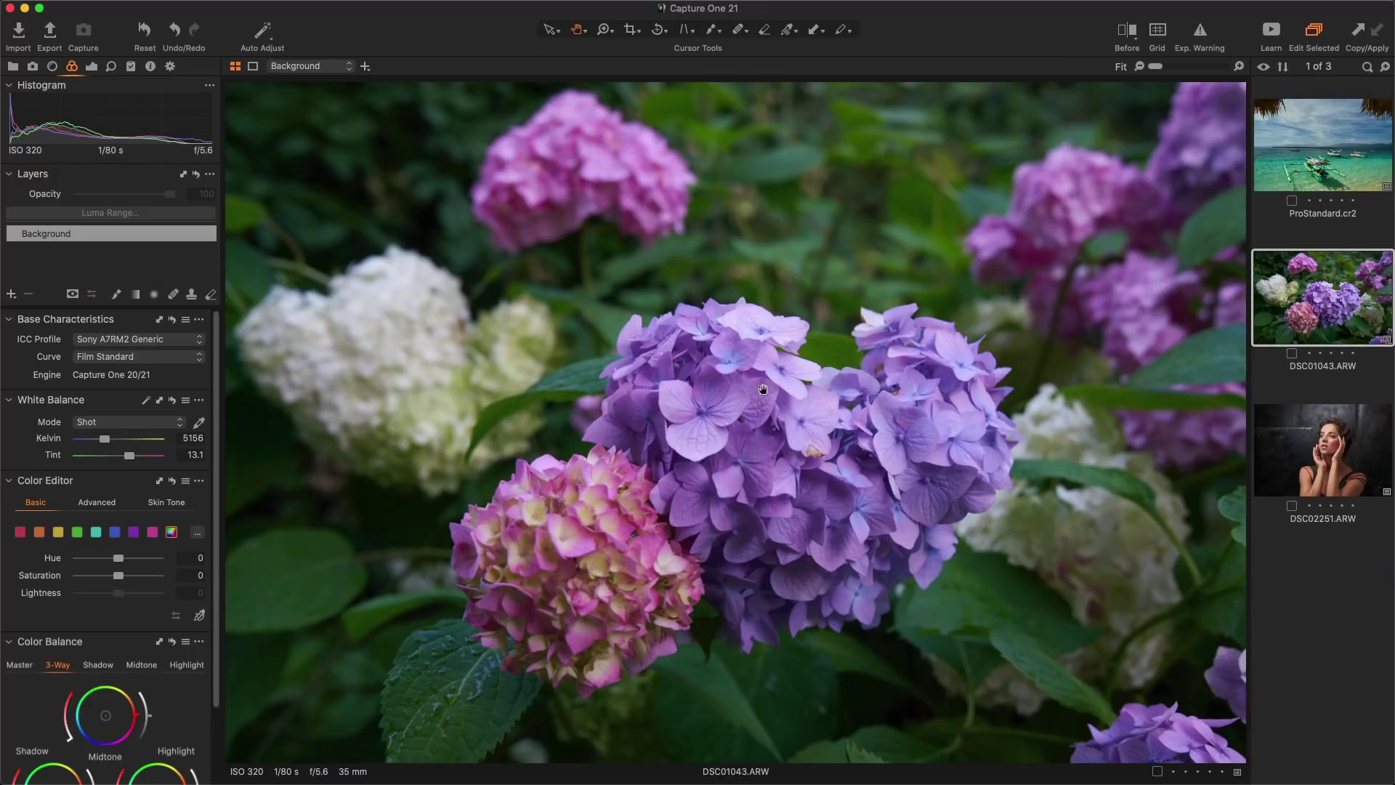
pyautogui.click(145, 339)
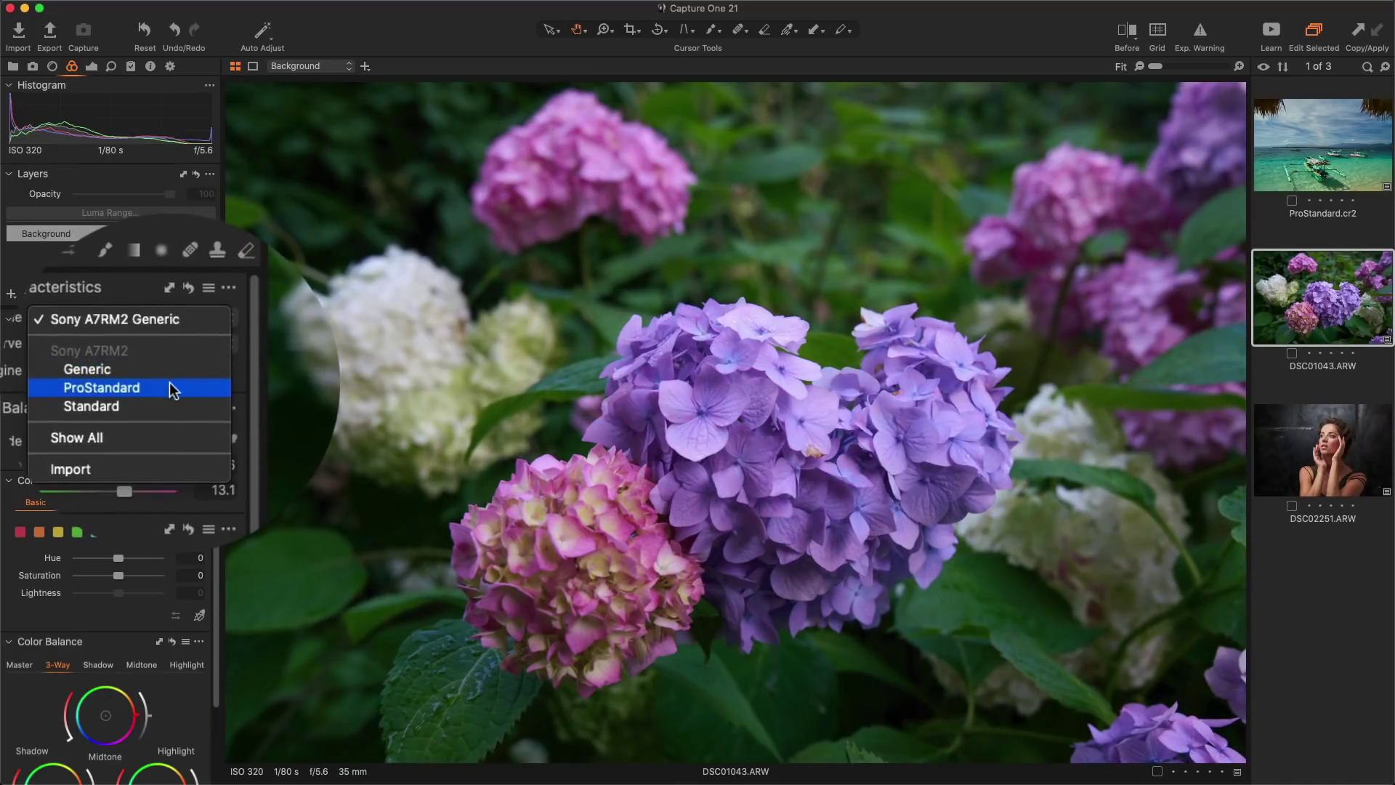
pyautogui.click(173, 390)
pyautogui.scroll(3, 749, 390)
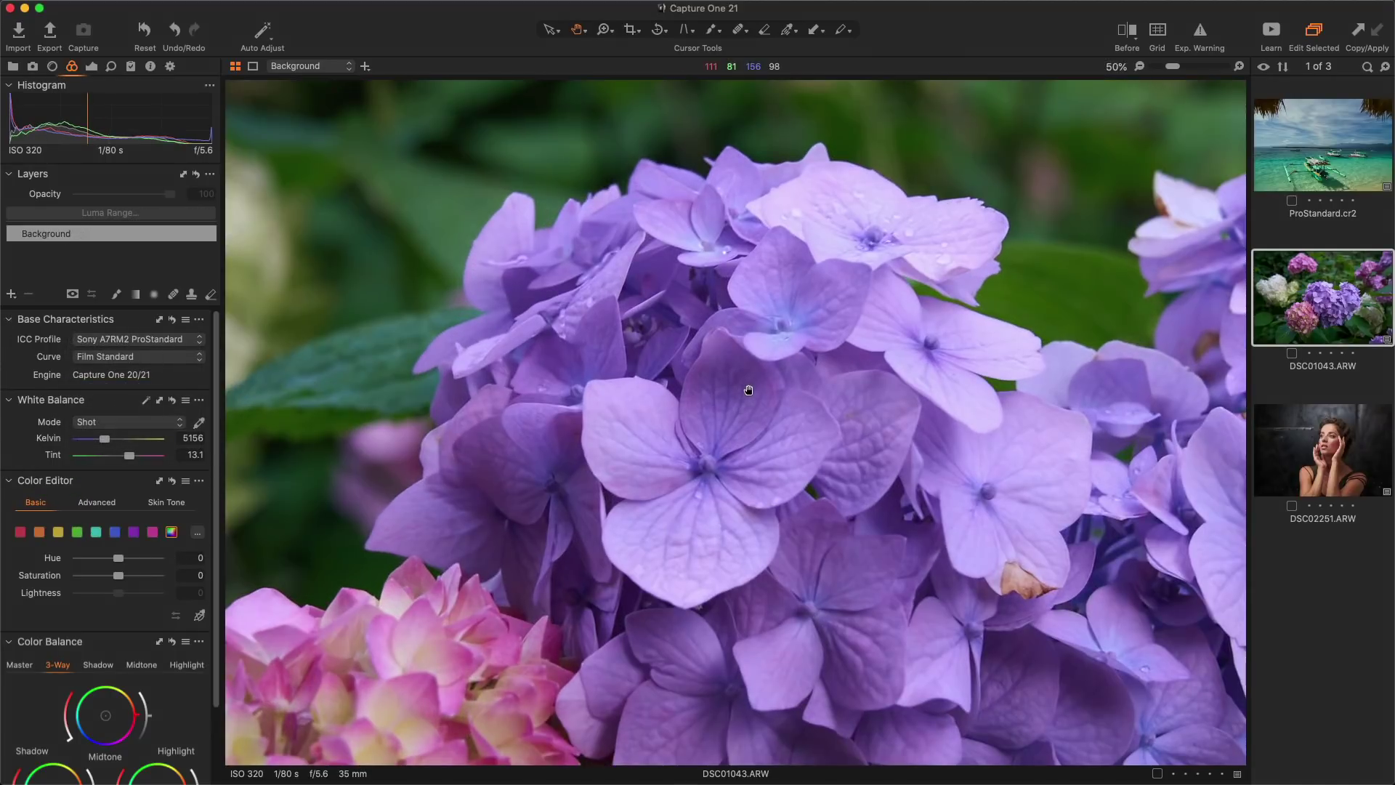
pyautogui.press('y')
pyautogui.moveTo(738, 415); pyautogui.dragTo(709, 468)
pyautogui.press('y')
pyautogui.press('super+0')
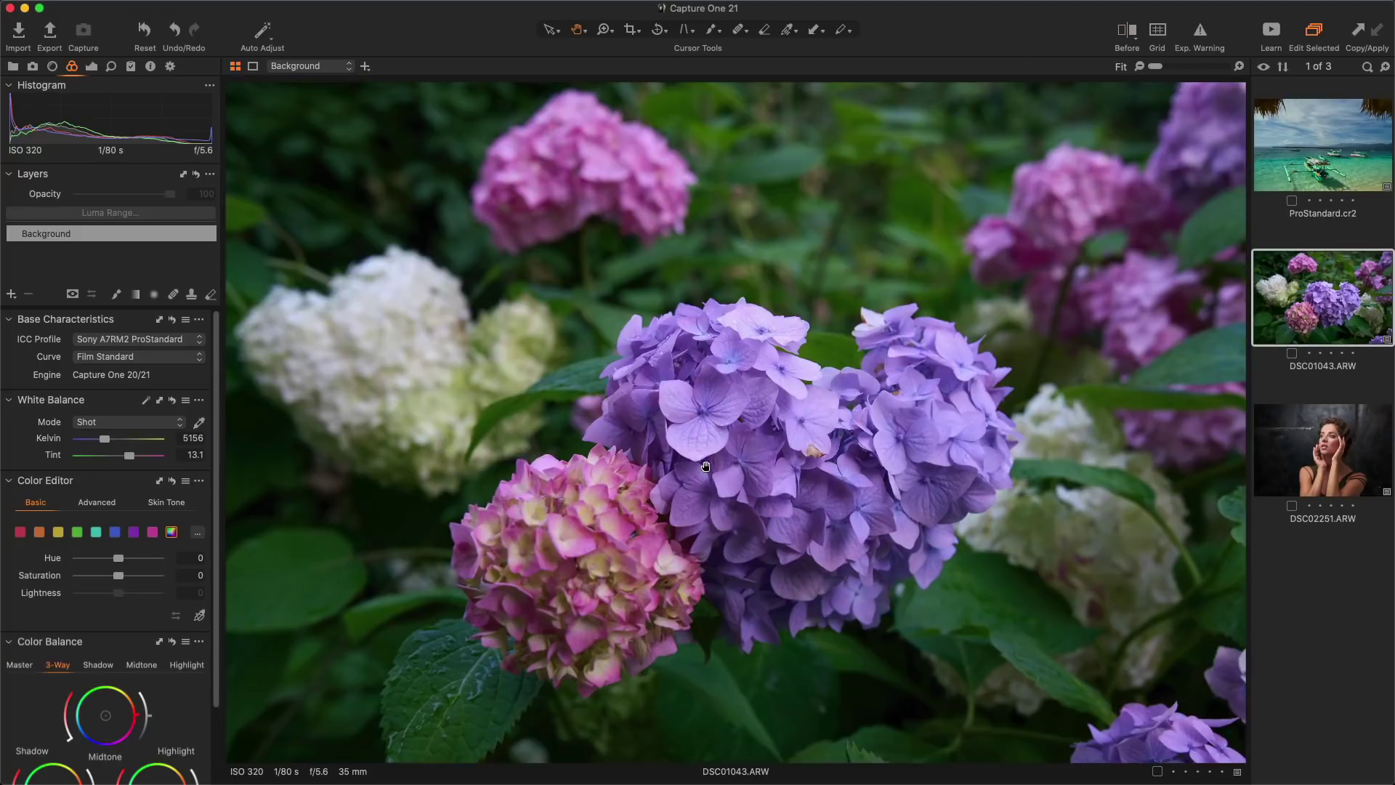
pyautogui.click(1263, 446)
# - Apply the Sony A7RM2 ProStandard profile to the portrait and save it as the camera default
pyautogui.scroll(3, 753, 297)
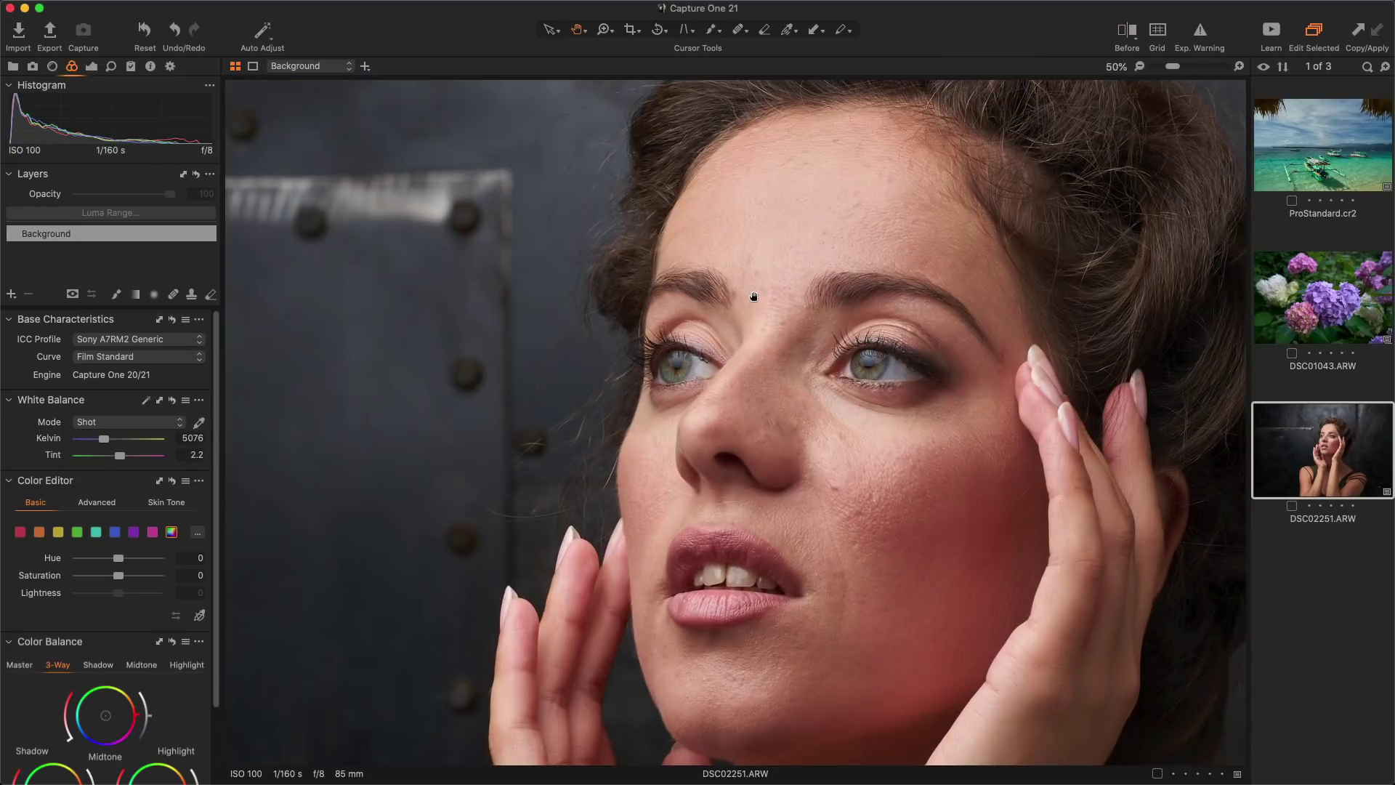
pyautogui.click(183, 340)
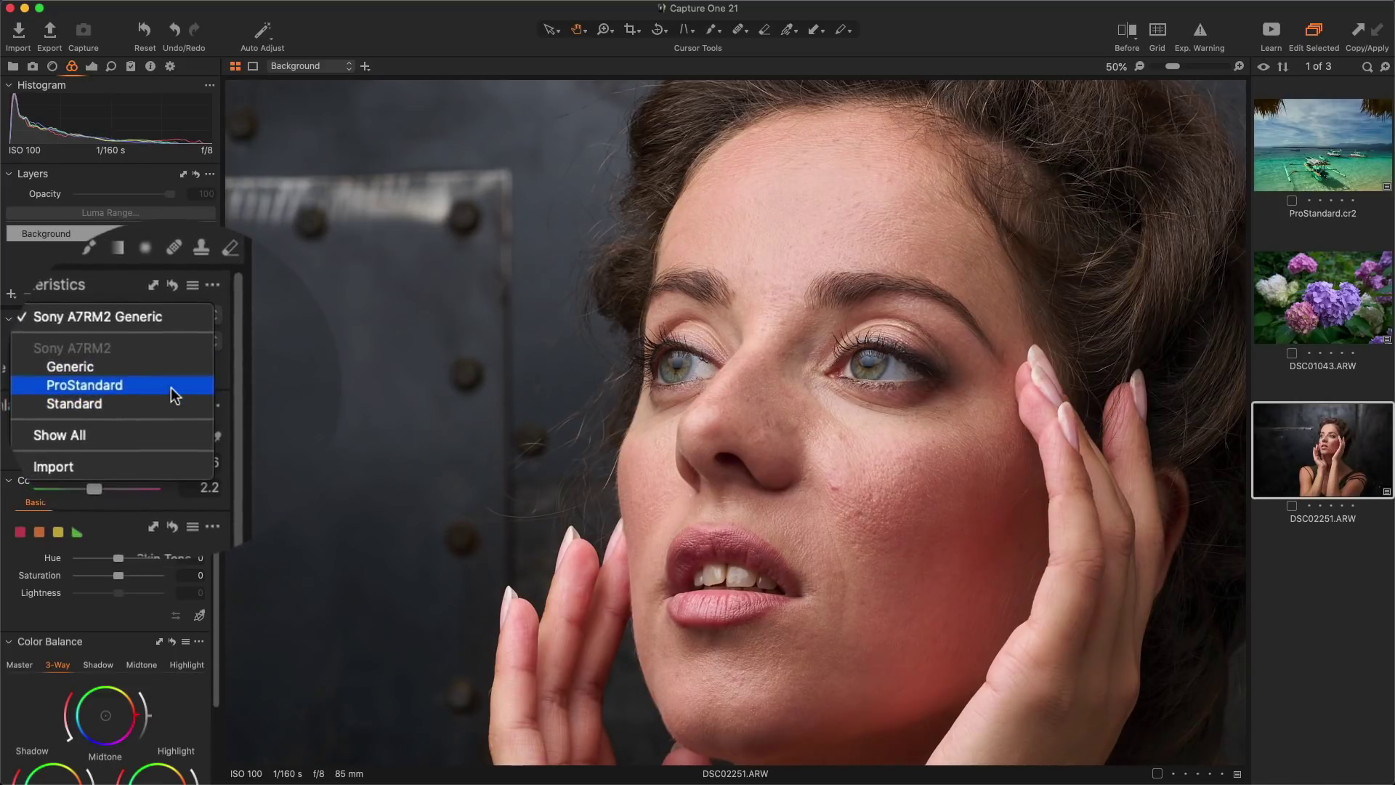
pyautogui.click(138, 383)
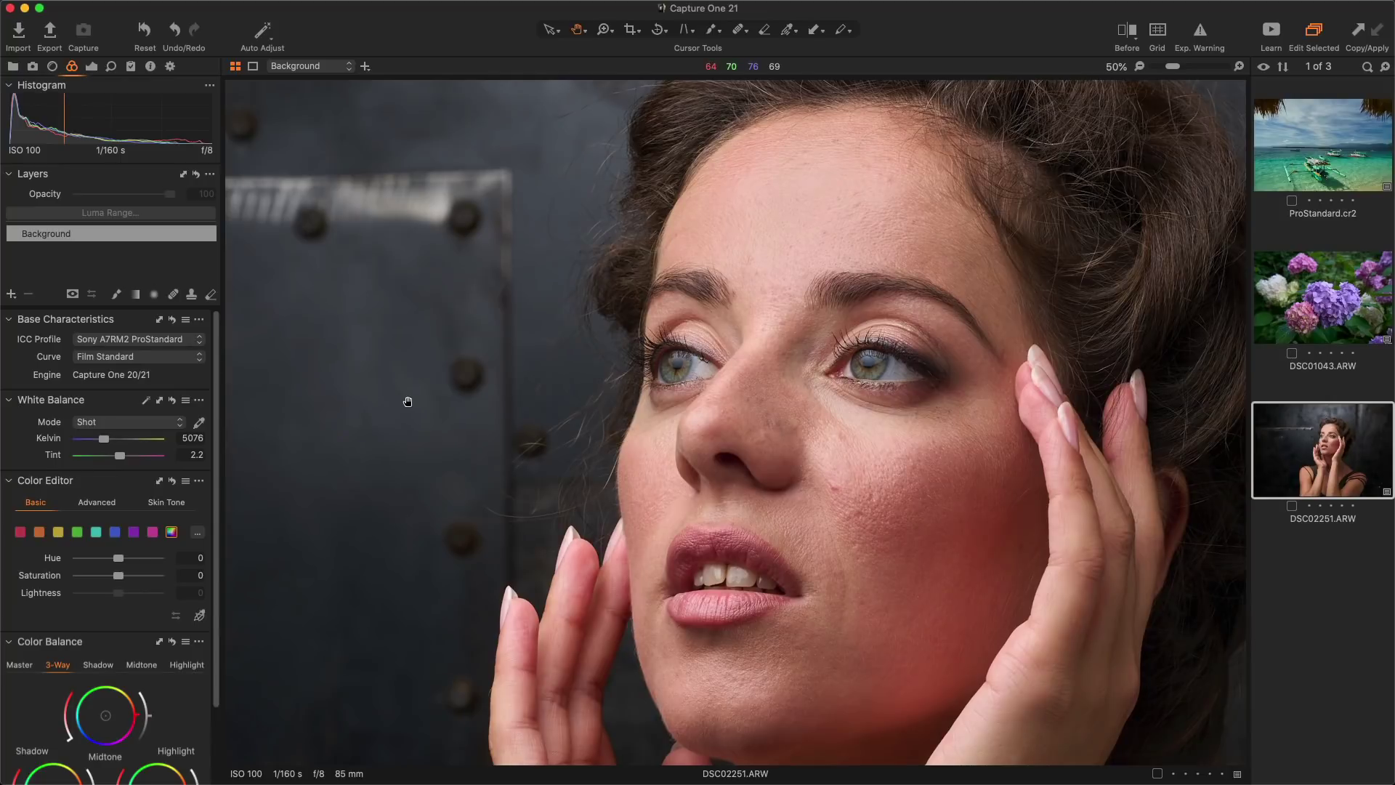
pyautogui.click(199, 321)
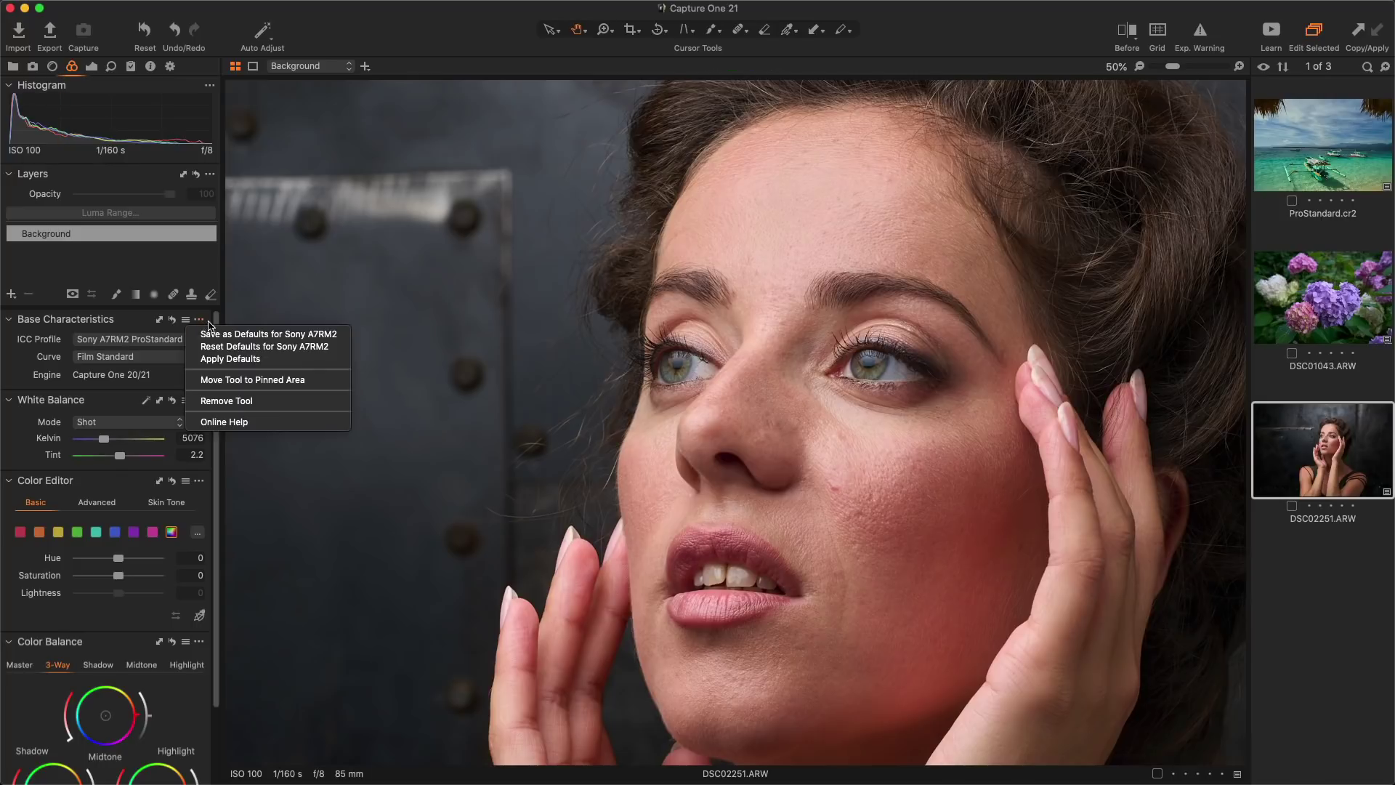
pyautogui.click(224, 337)
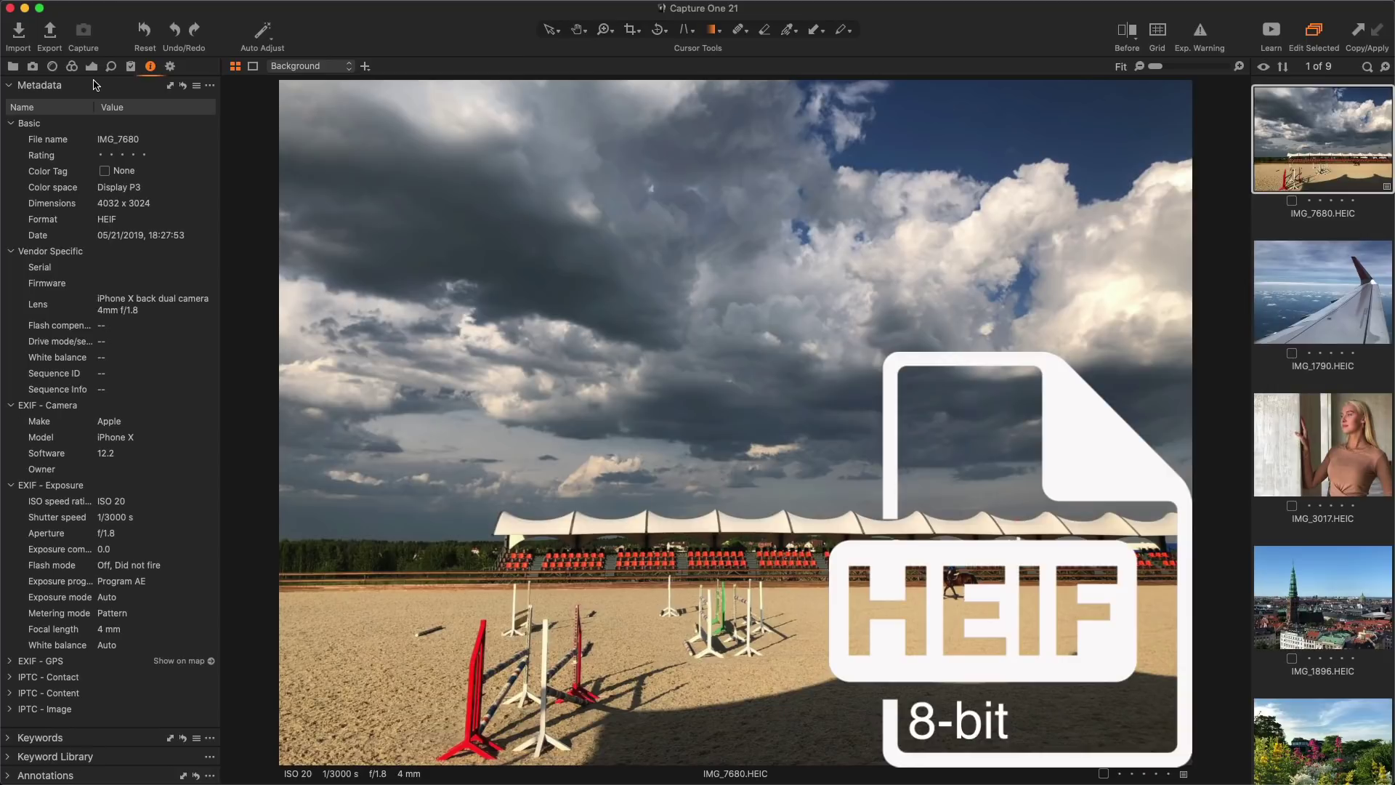
# - Switch to the Exposure tool tab for the HEIC arena photo IMG_7680.HEIC
pyautogui.click(91, 67)
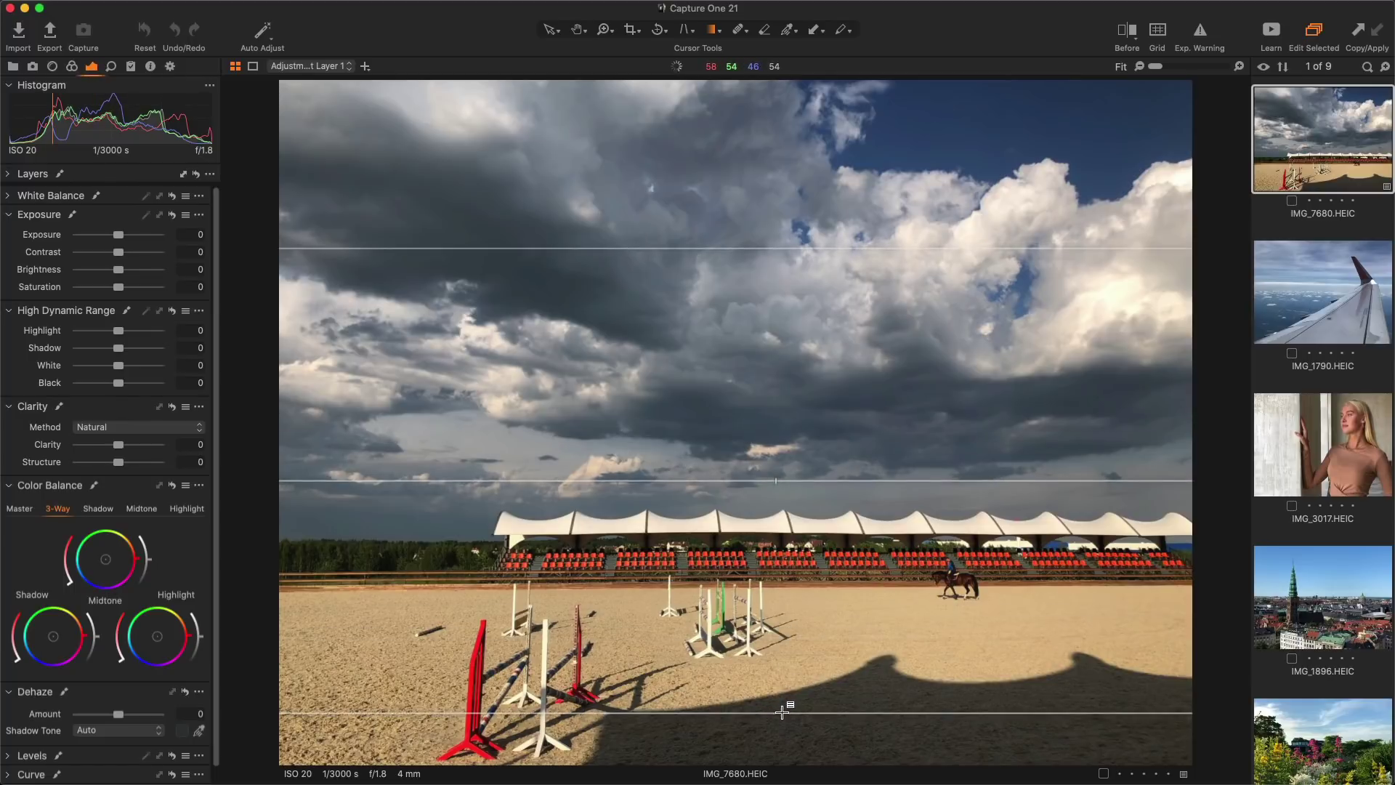
# - Show the sky mask overlay, view the tool tooltips, and open General preferences with Cmd+,
pyautogui.press('m')
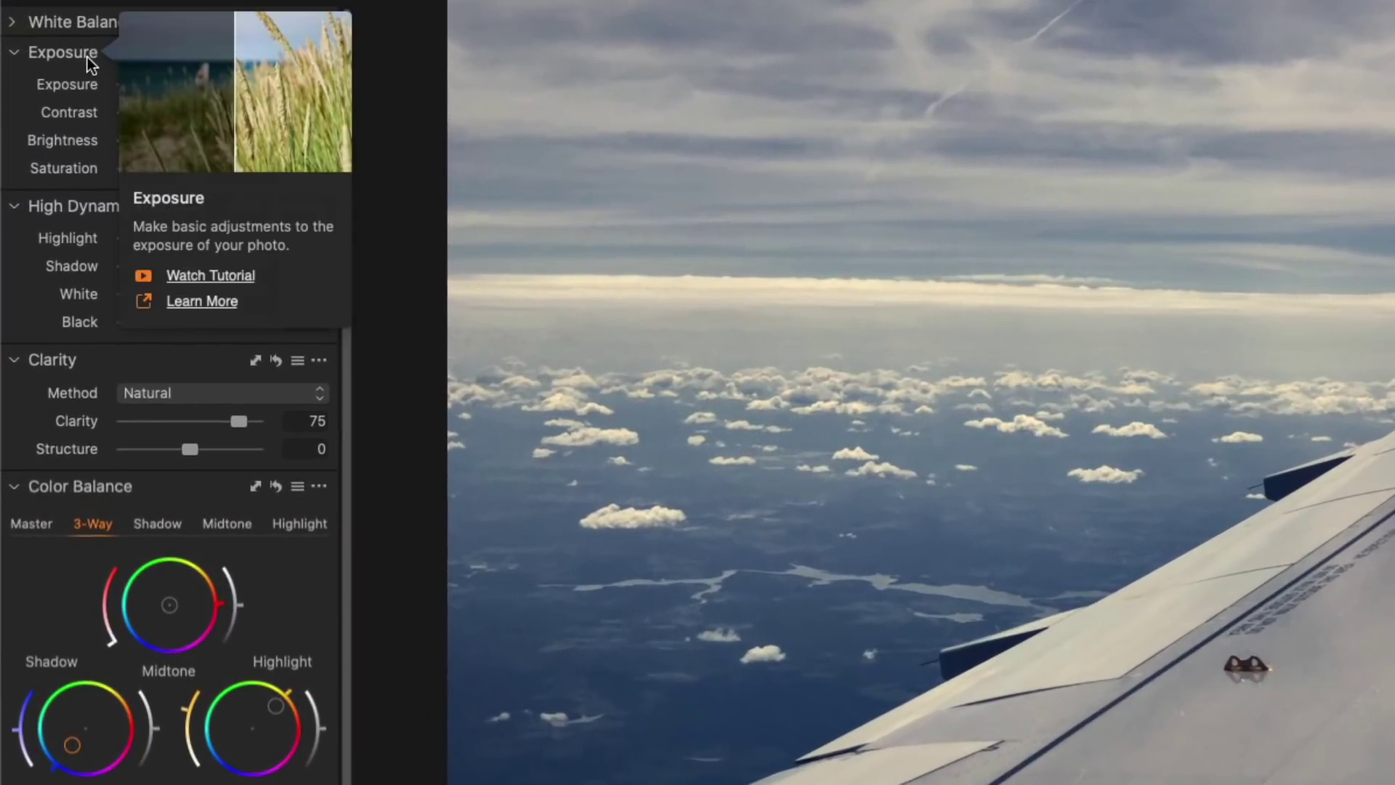
pyautogui.moveTo(68, 264)
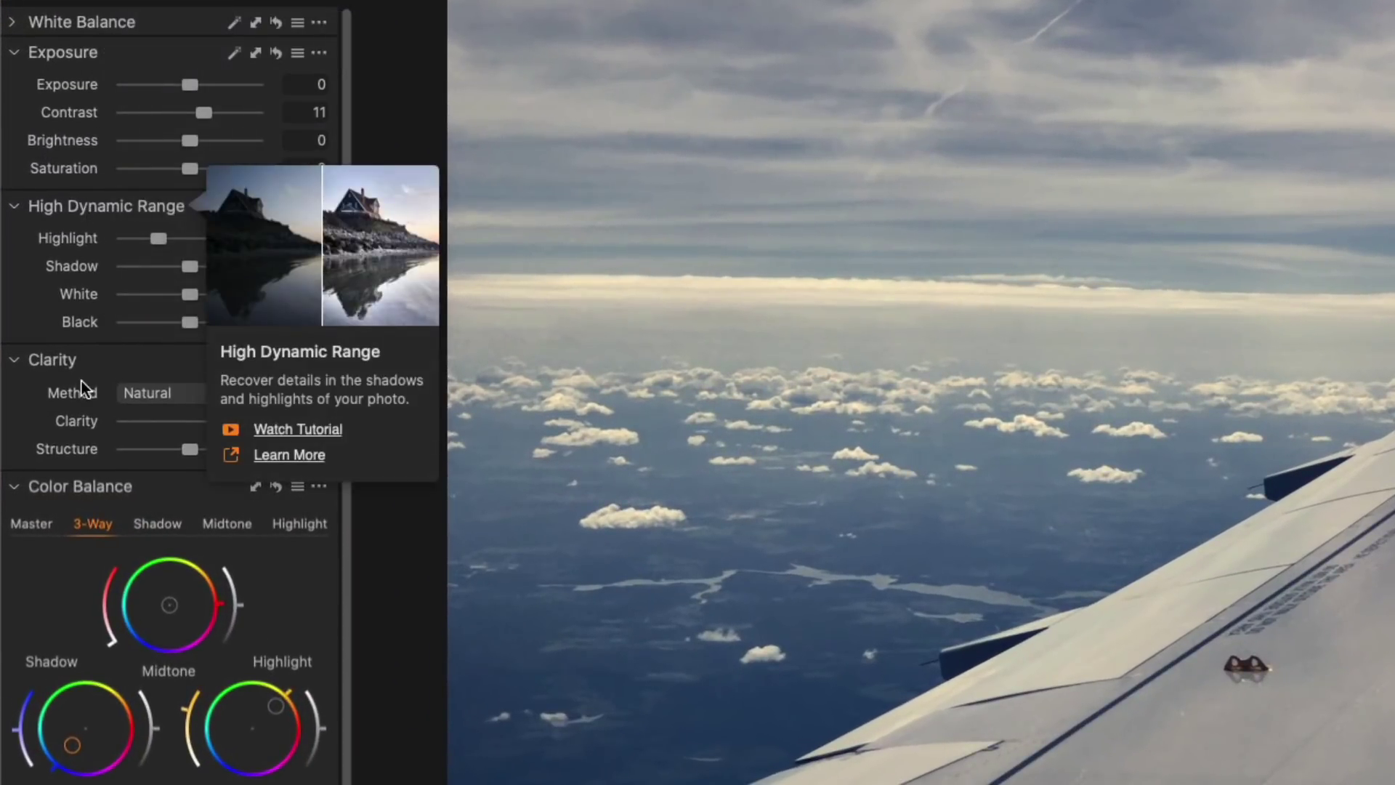
pyautogui.moveTo(76, 482)
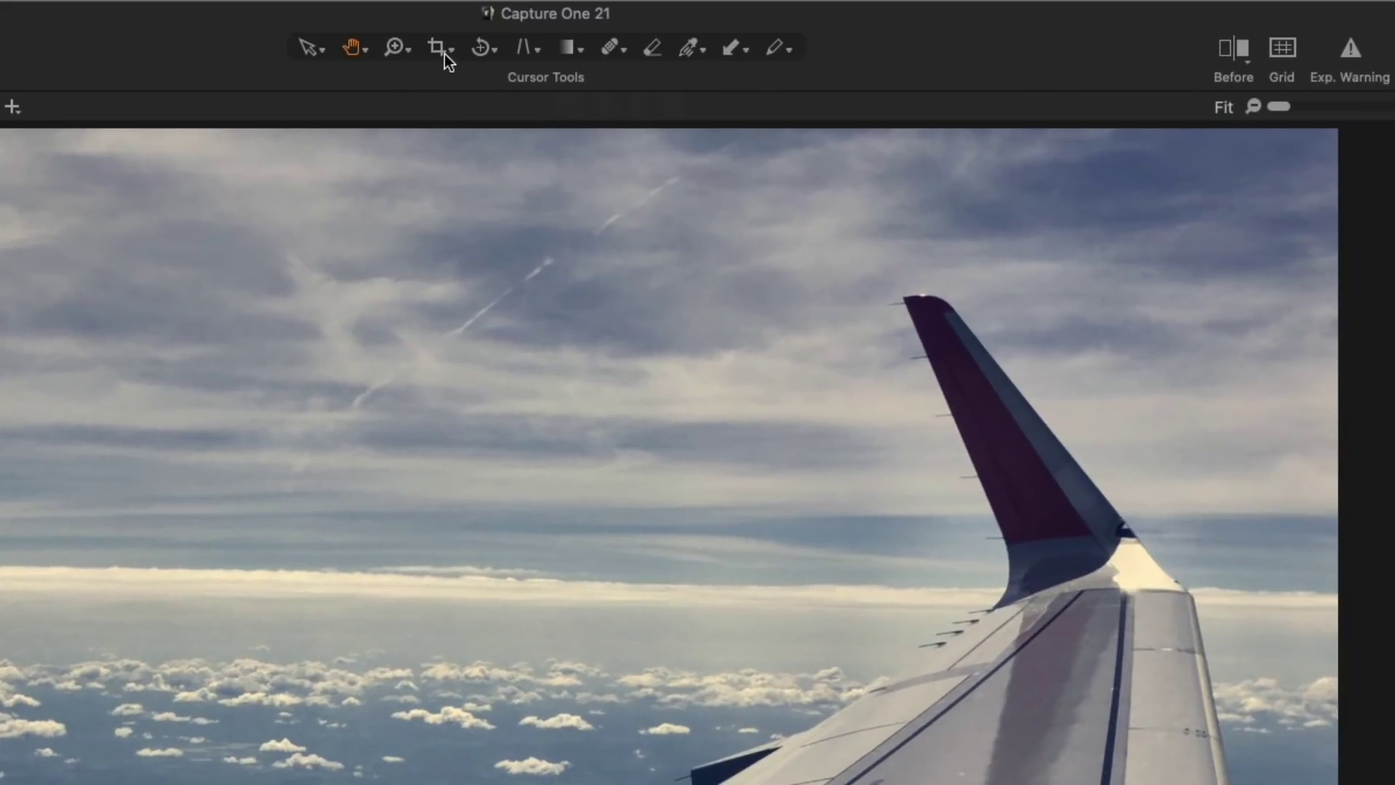
pyautogui.moveTo(442, 49)
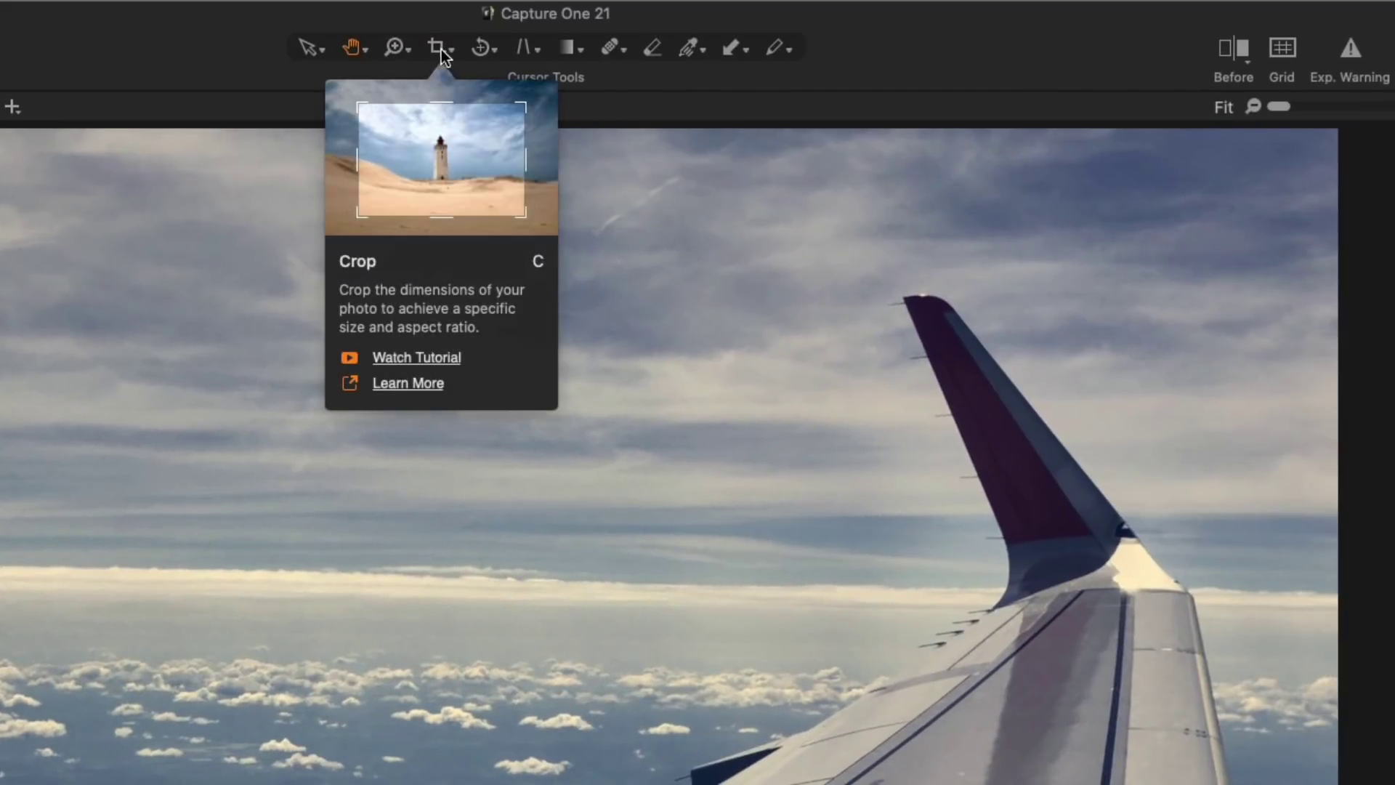
pyautogui.moveTo(566, 45)
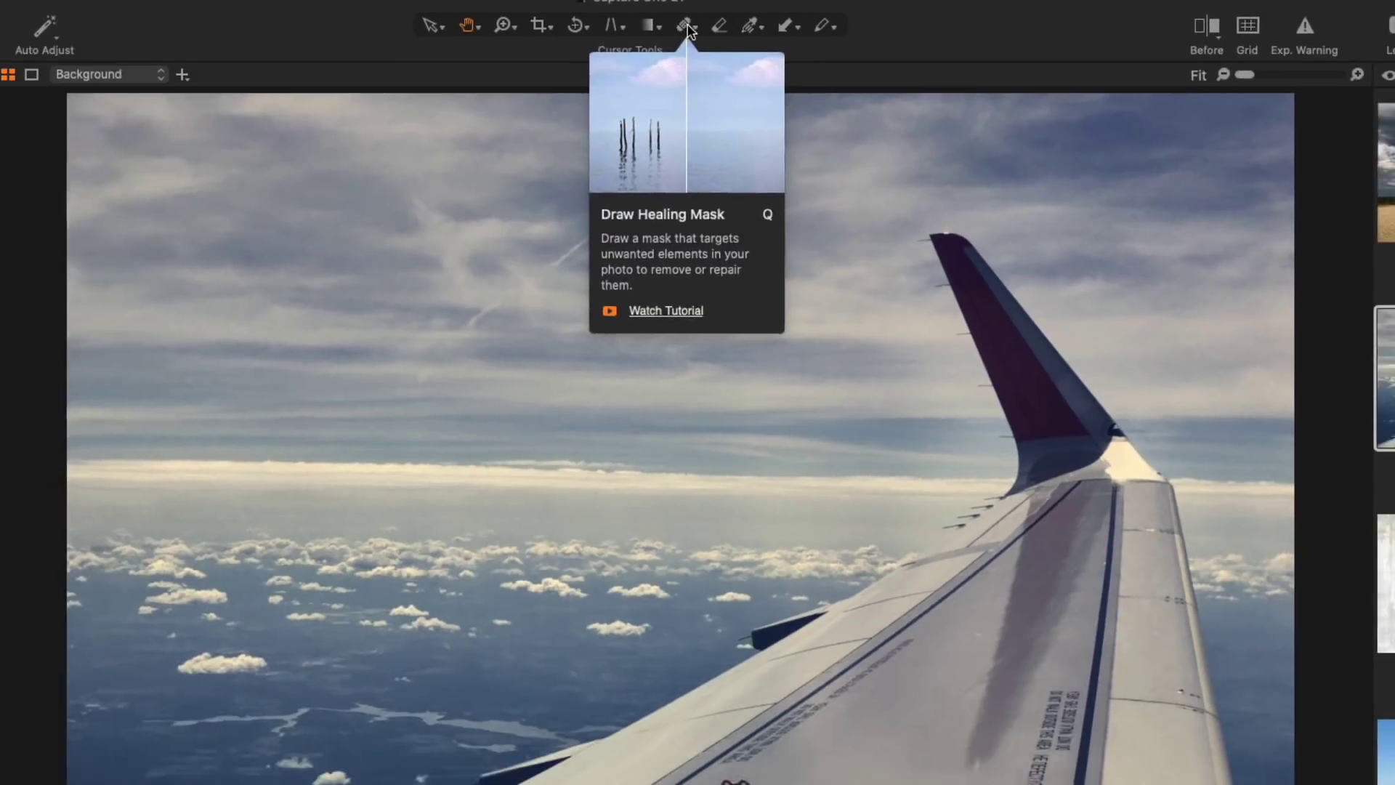
pyautogui.moveTo(652, 48)
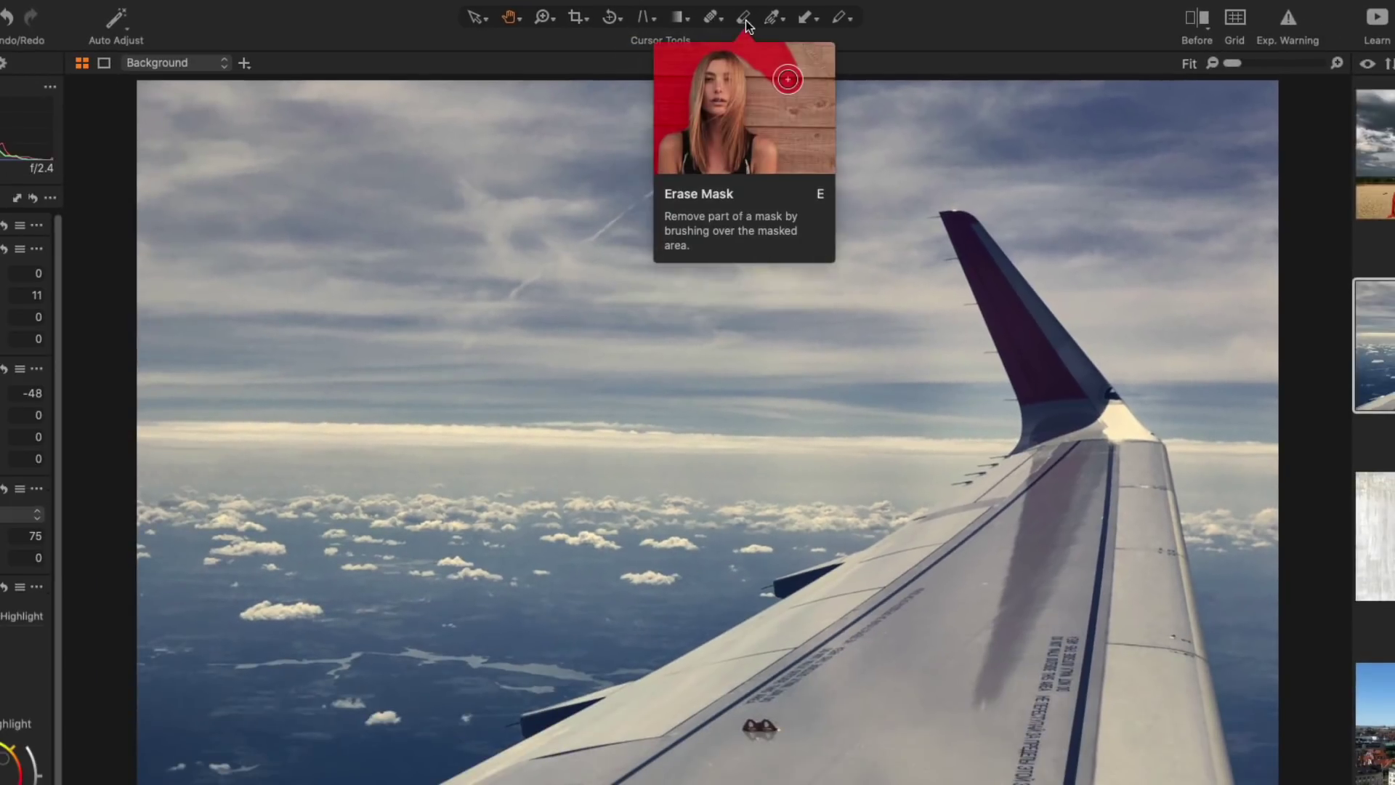
pyautogui.press('super+comma')
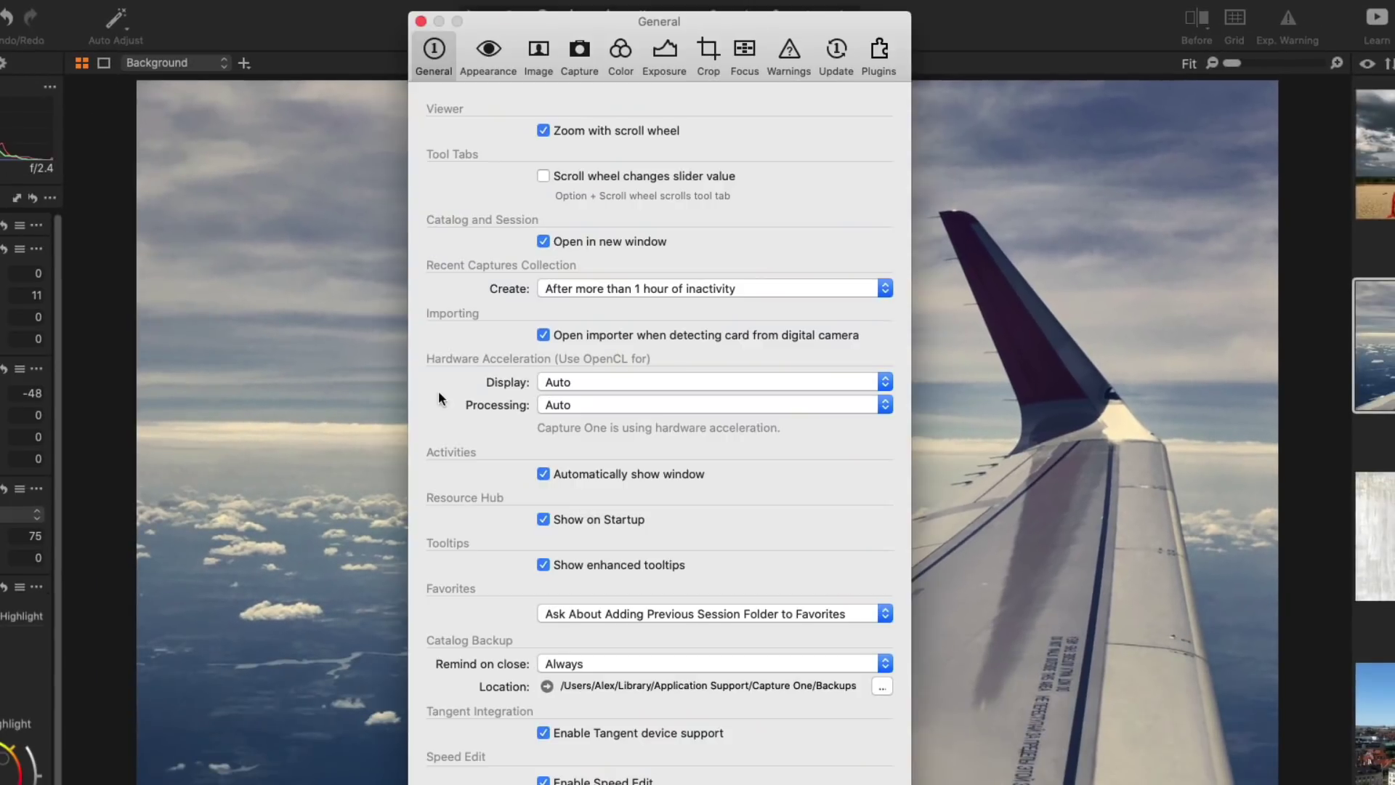
# - Enable Show enhanced tooltips, then step through the catalog's photos with the arrow keys
pyautogui.click(600, 565)
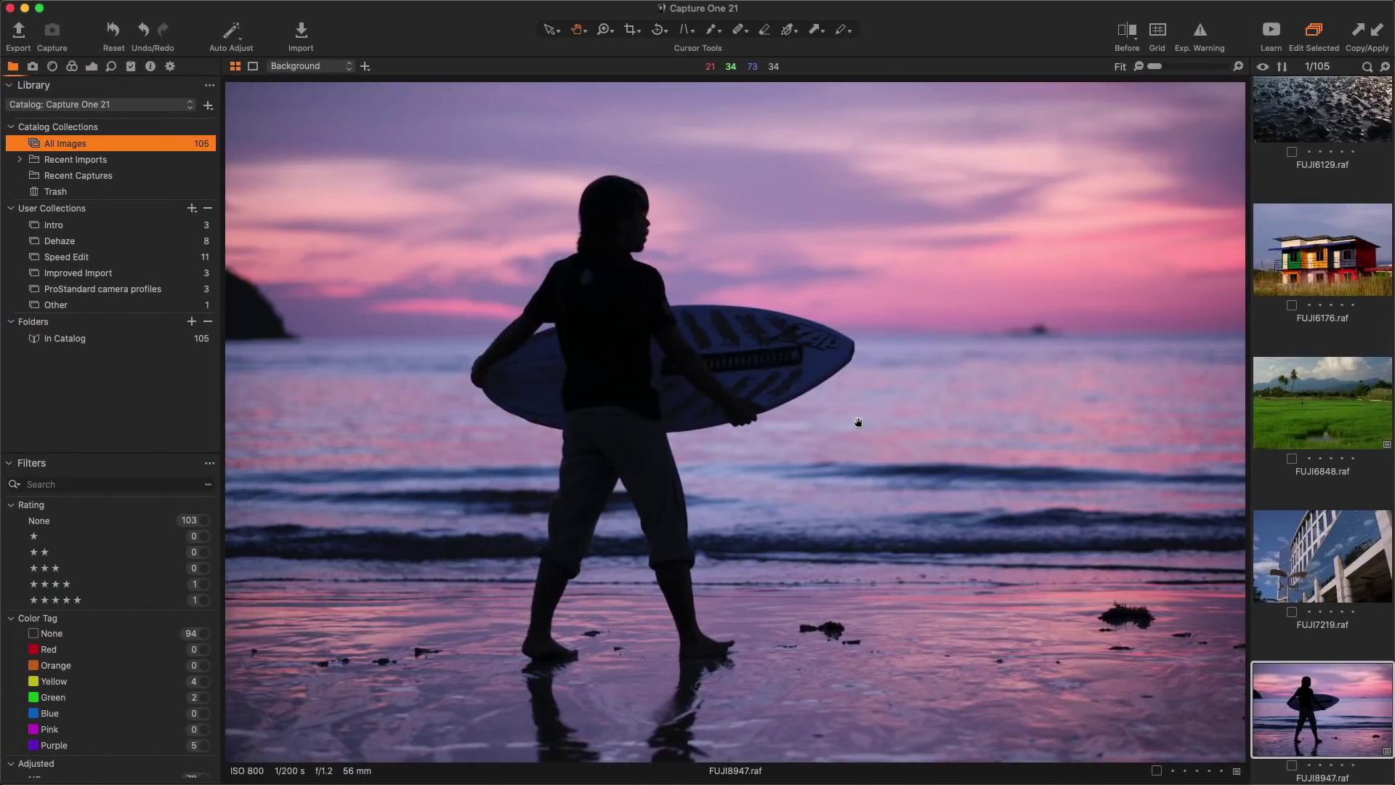
pyautogui.click(1288, 581)
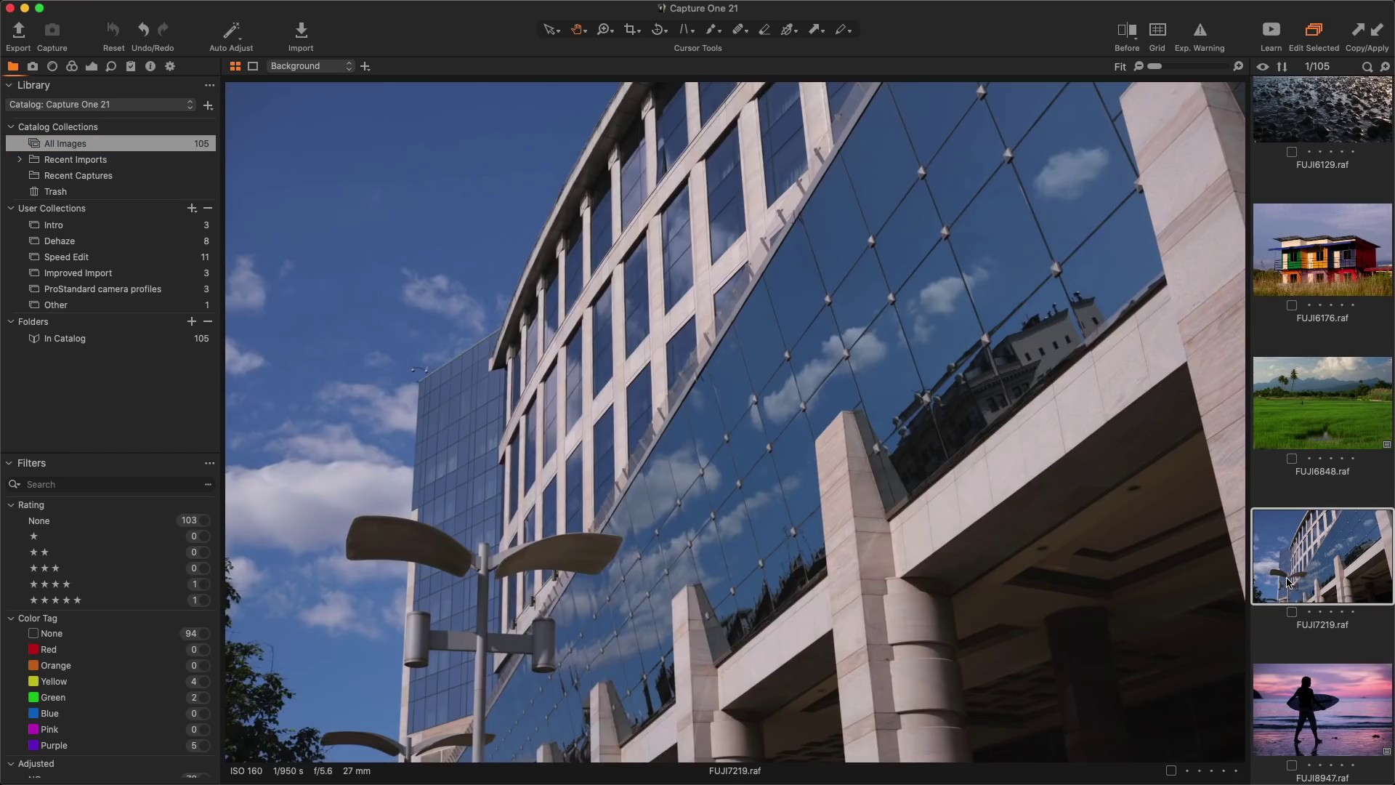
pyautogui.press('Up')
pyautogui.press('Up')
pyautogui.press('Up')
pyautogui.press('Up')
pyautogui.press('Up')
pyautogui.press('Up')
pyautogui.press('Up')
pyautogui.press('Up')
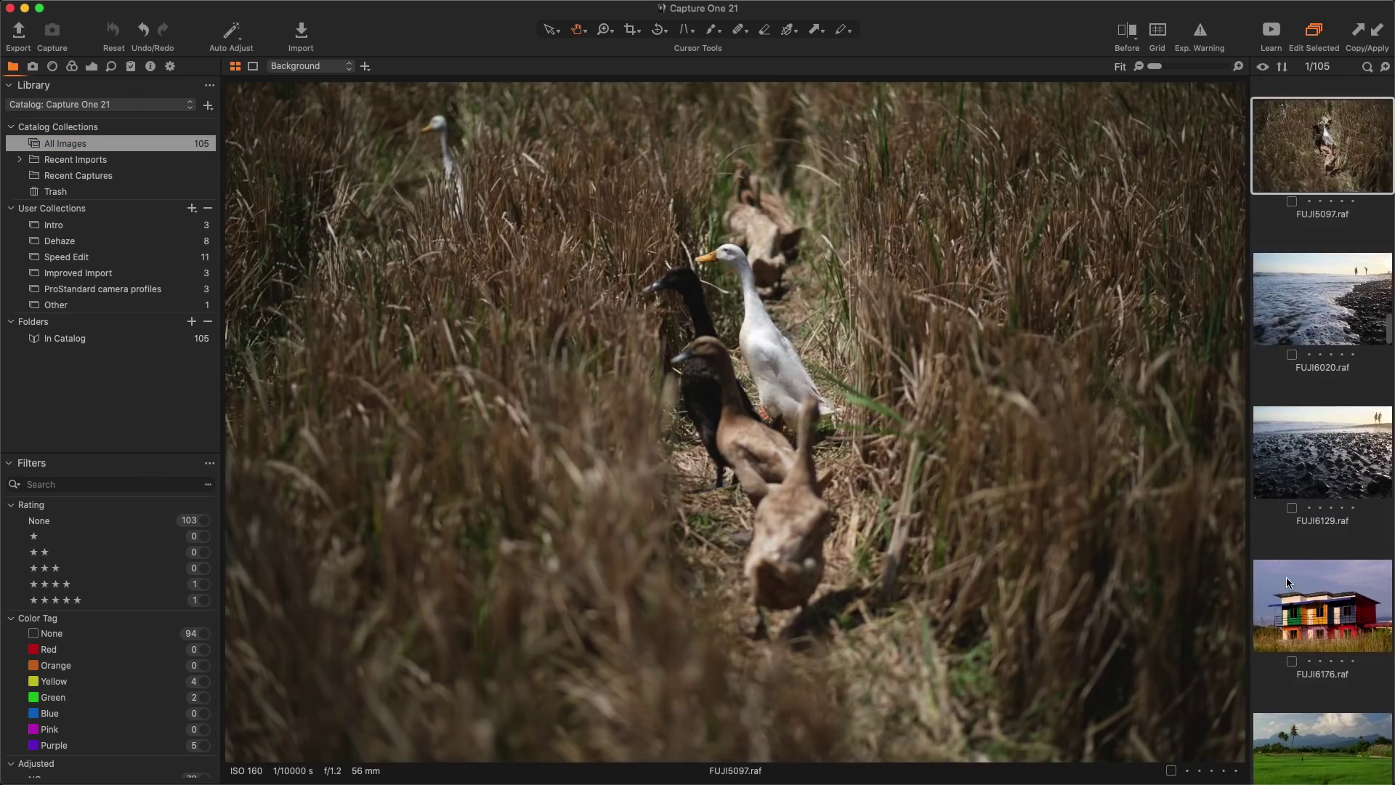
pyautogui.press('Up')
pyautogui.press('Up')
pyautogui.press('Up')
pyautogui.press('Up')
pyautogui.press('Up')
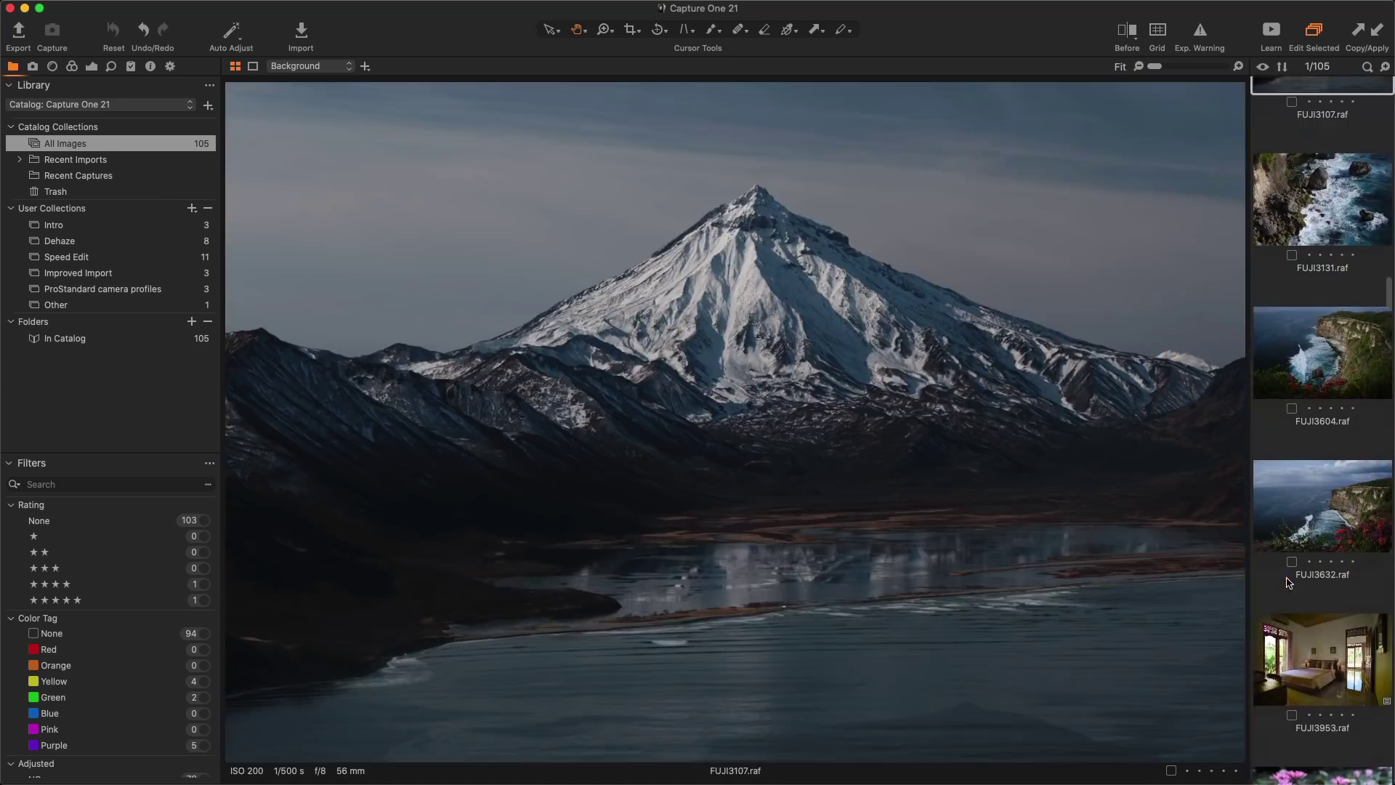
pyautogui.press('Up')
pyautogui.press('Up')
pyautogui.press('Up')
pyautogui.press('Up')
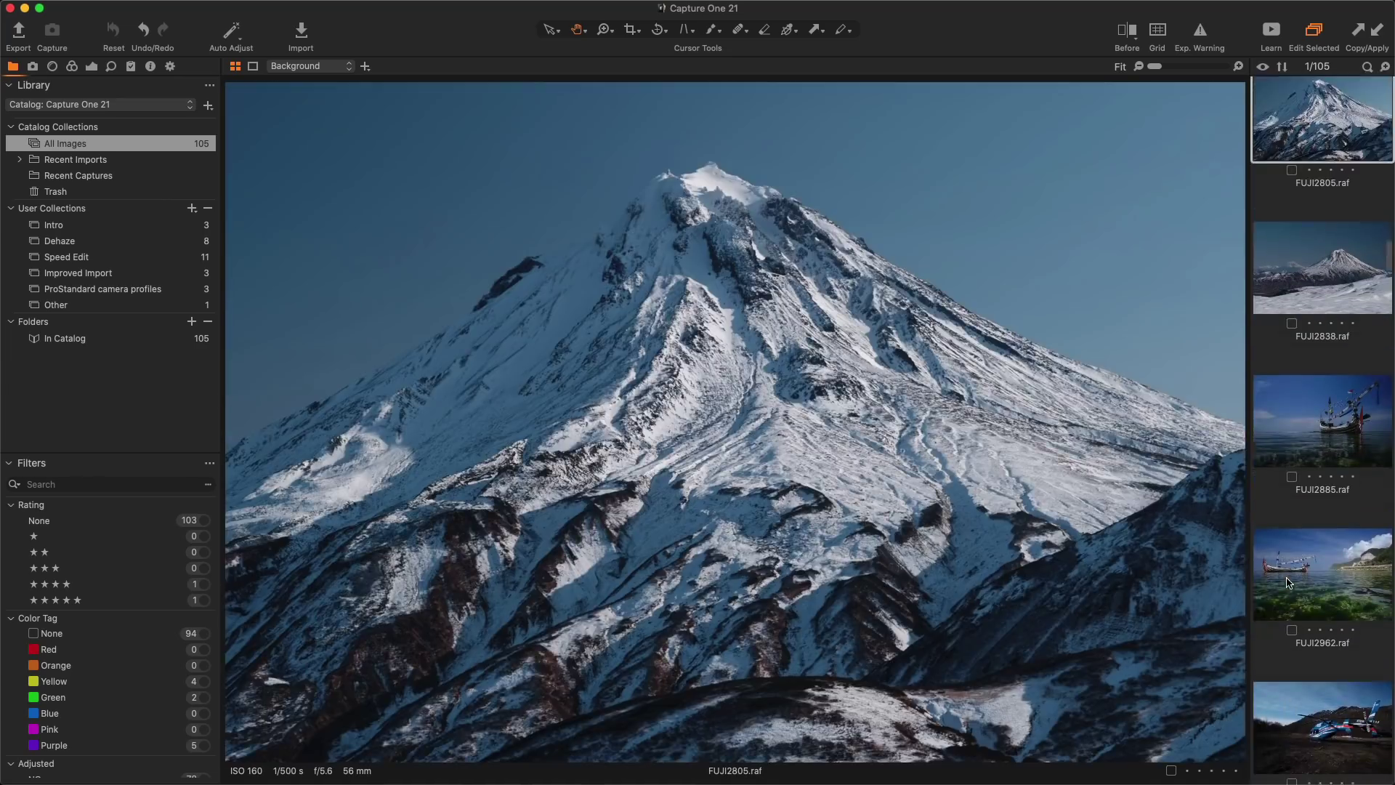
pyautogui.press('Up')
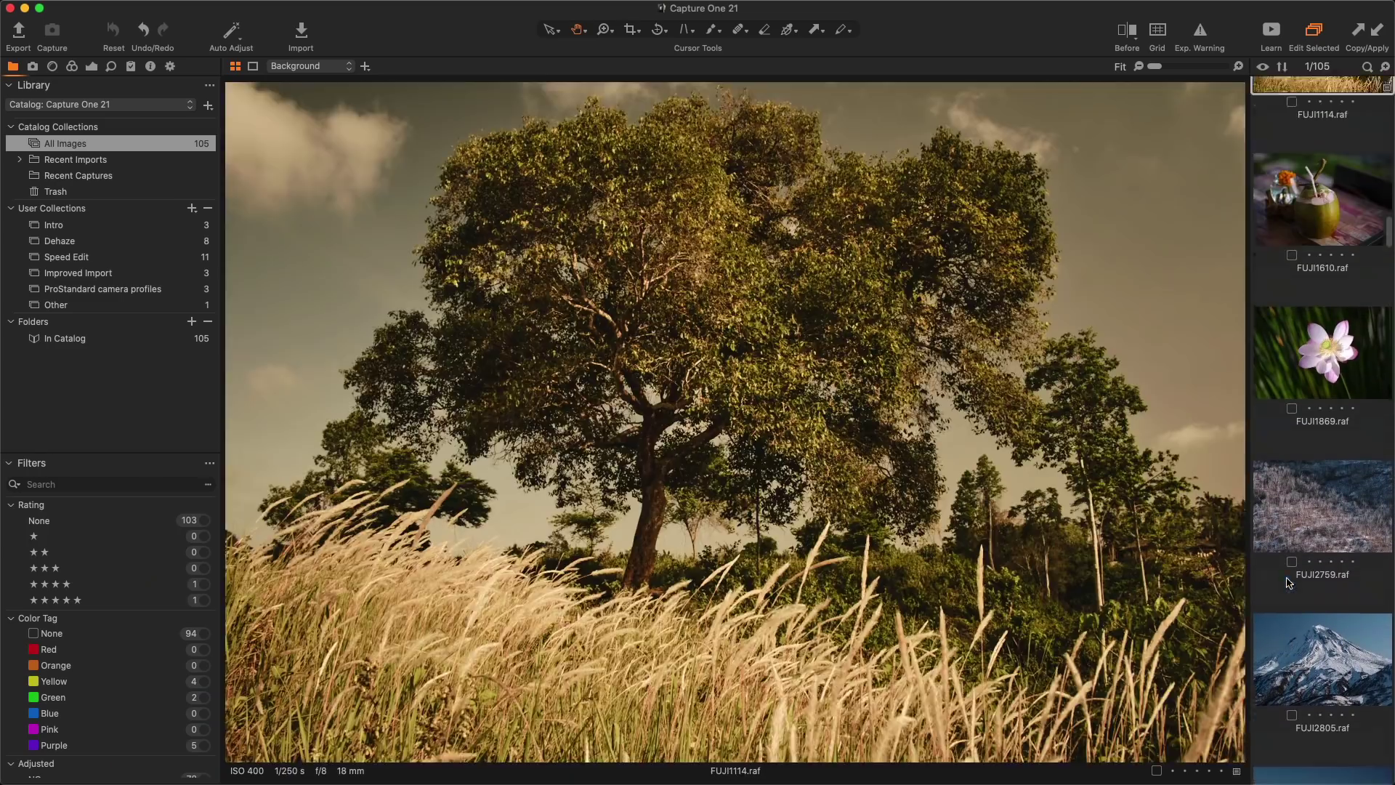